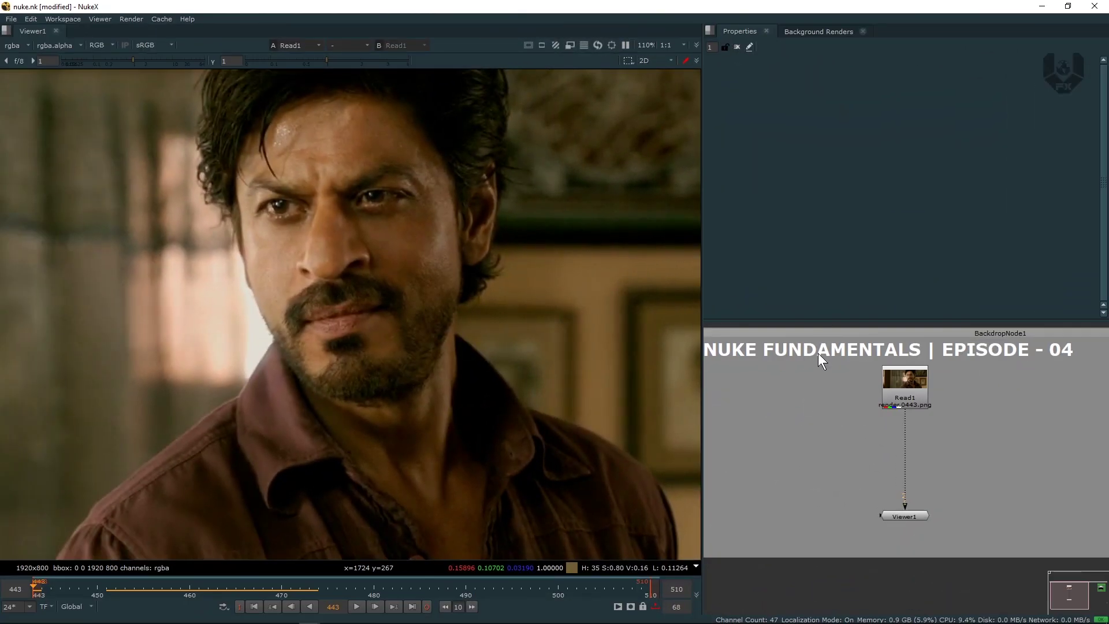
Play back part of the footage, stop it, return to the first frame and look closer at the actor's face
middle_drag(825, 373, 834, 375)
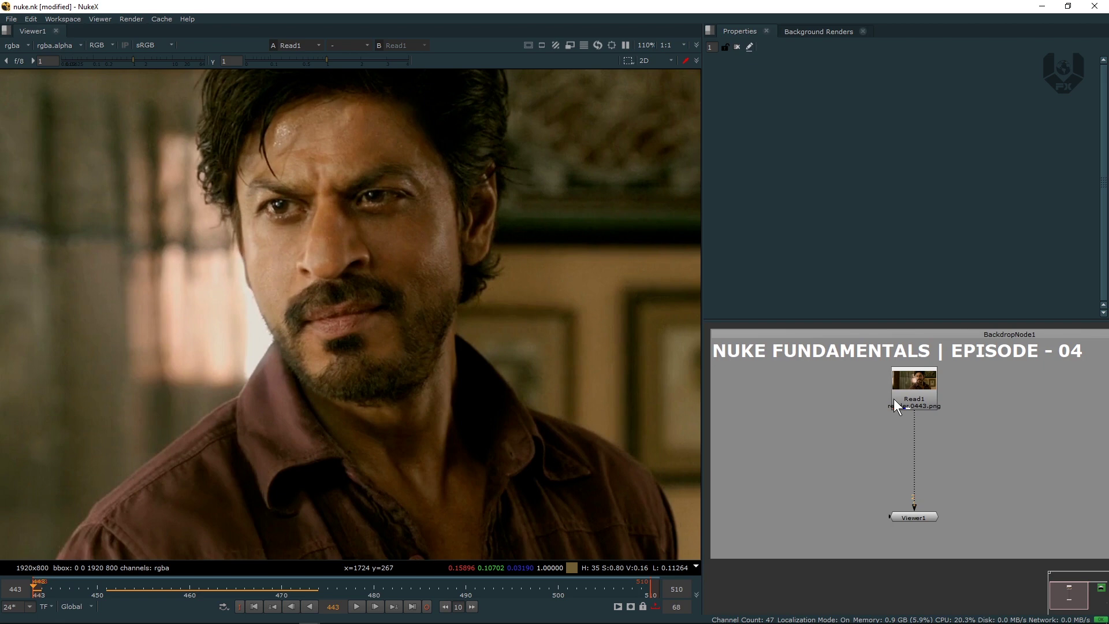
middle_drag(969, 399, 964, 397)
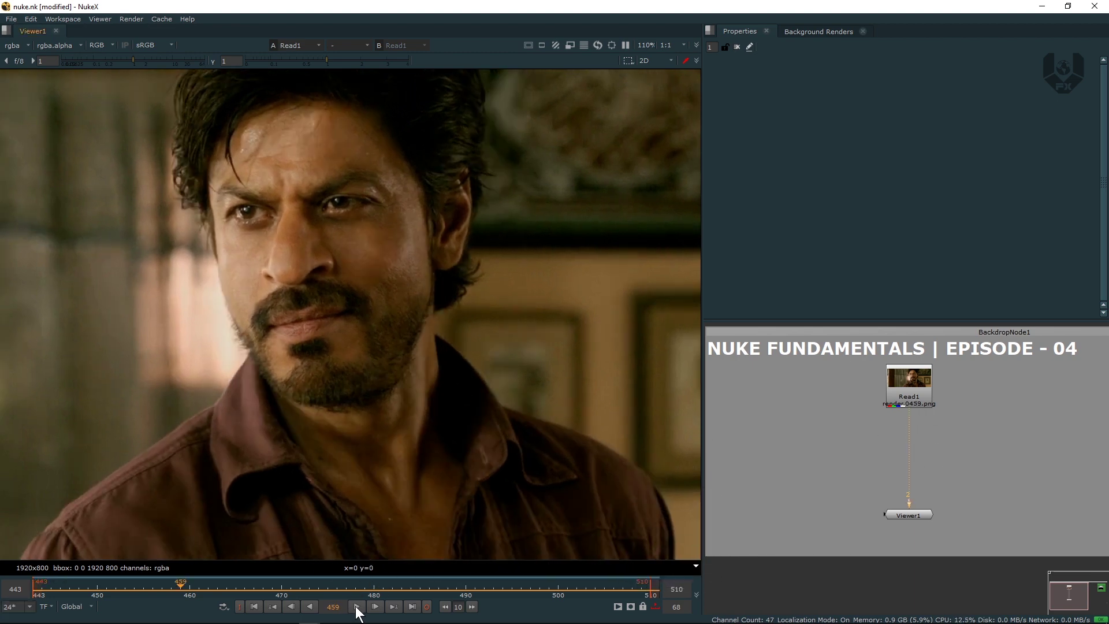
click(357, 606)
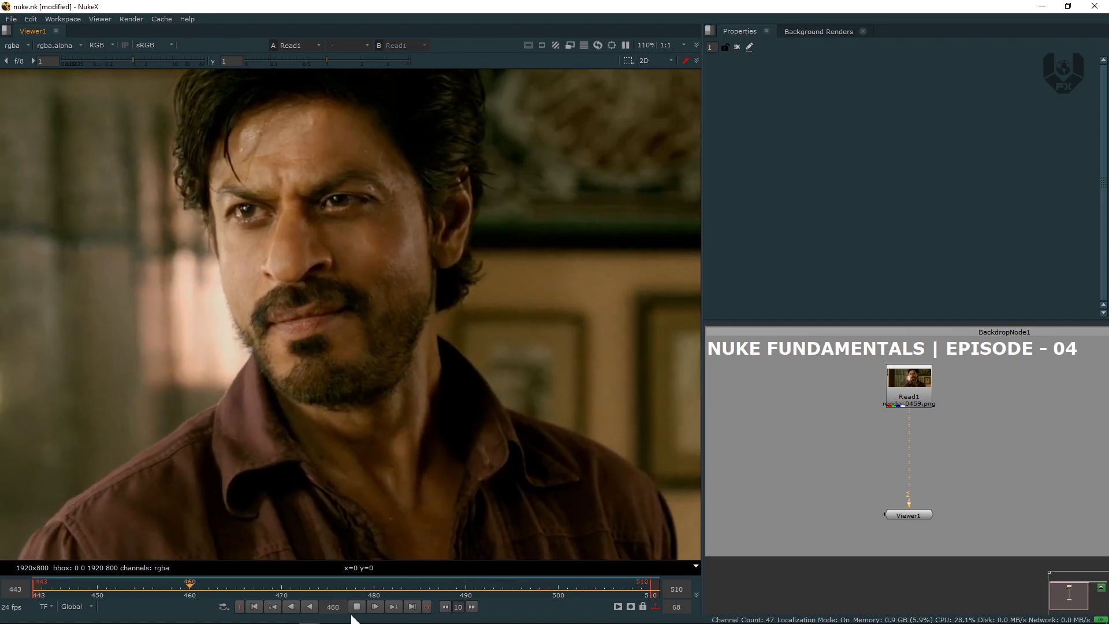
click(357, 610)
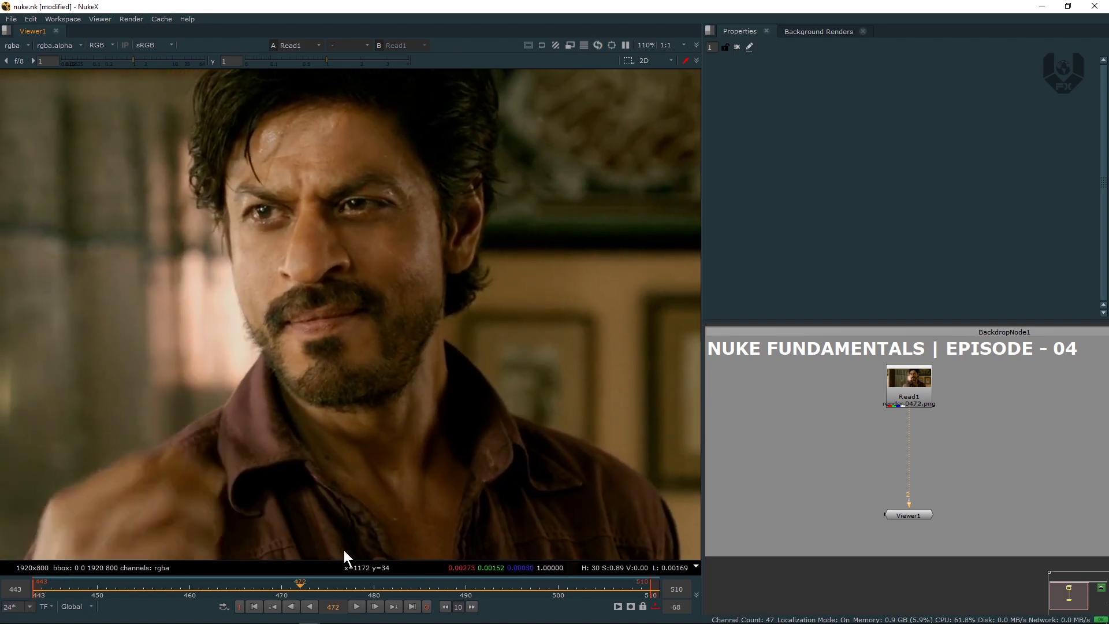
click(254, 607)
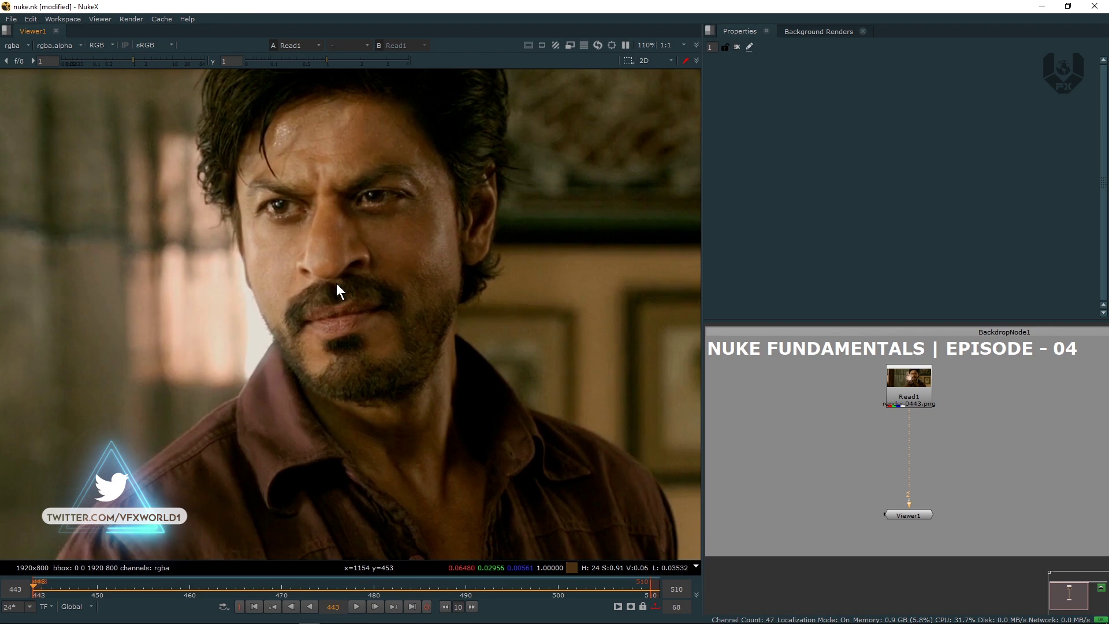
scroll(337, 283, up, 2)
middle_drag(345, 262, 354, 284)
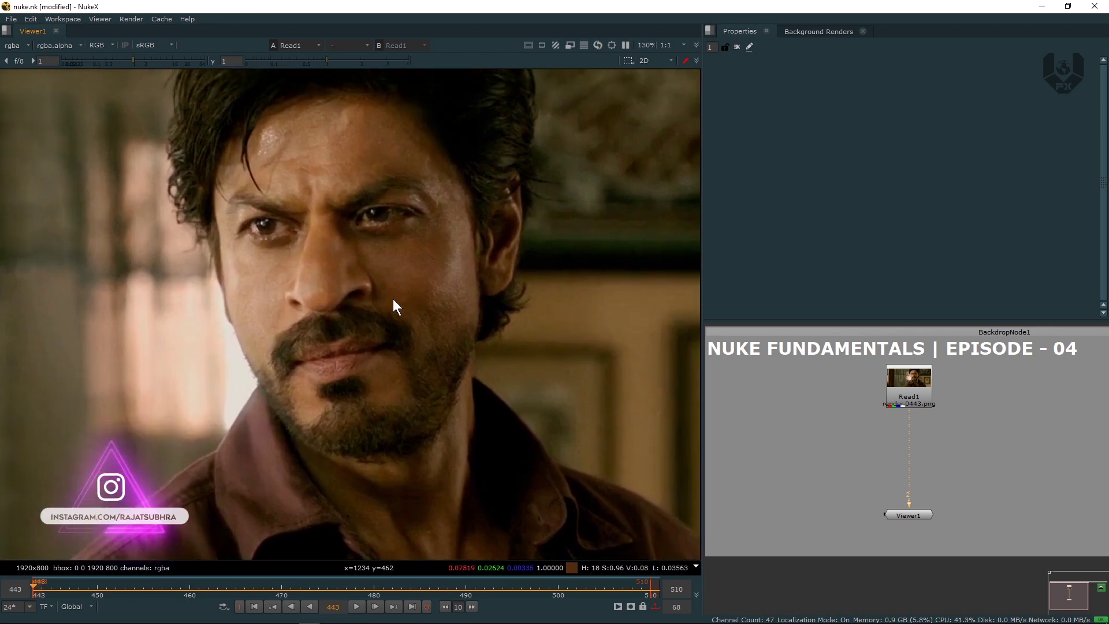
Add an unconnected GridWarpTracker node beside the line between the Read and Viewer nodes
middle_drag(872, 420, 819, 442)
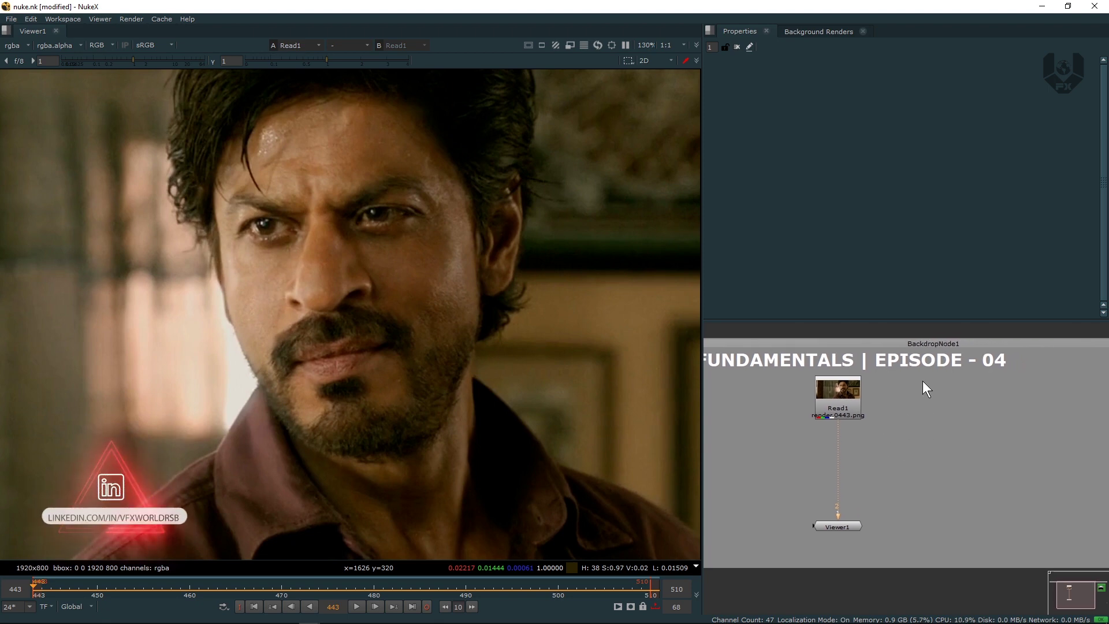
scroll(892, 431, up, 3)
key(Tab)
text(gr)
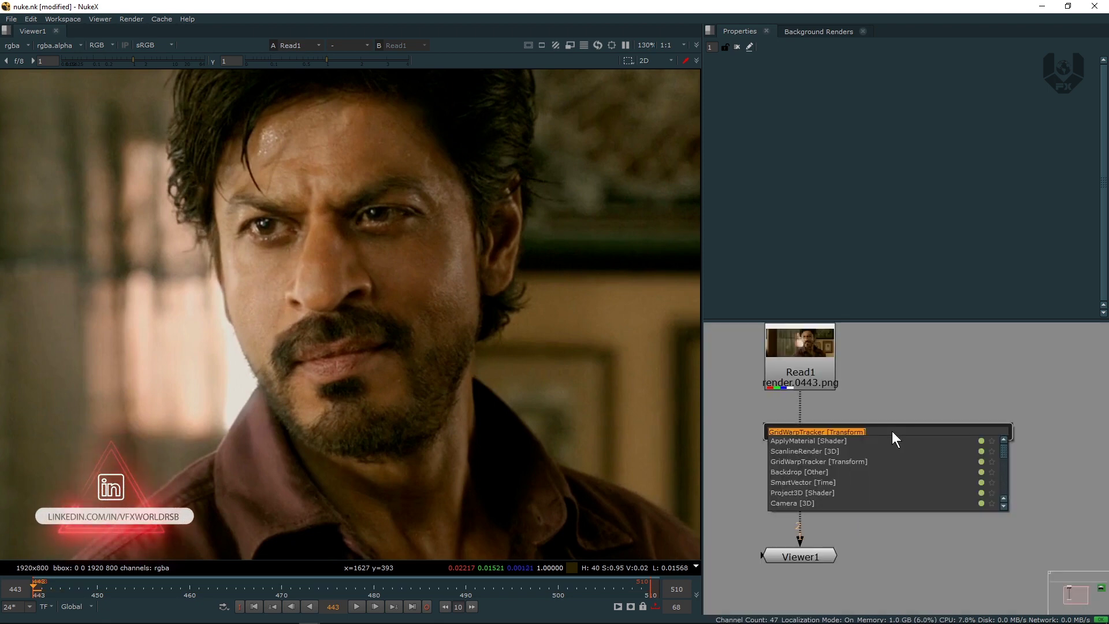
text(id)
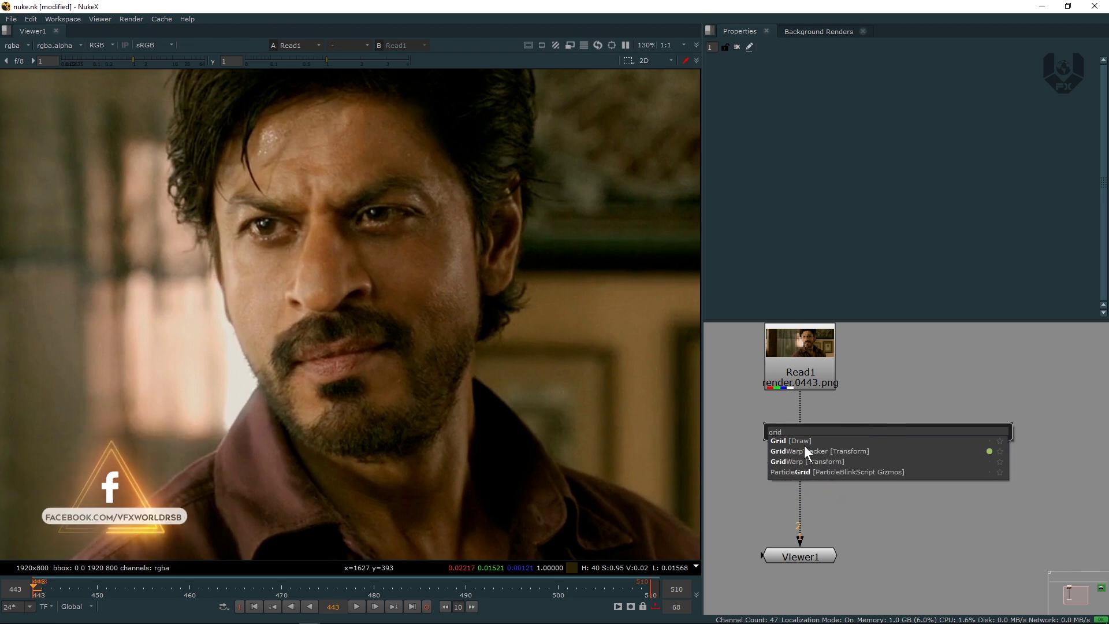
click(822, 453)
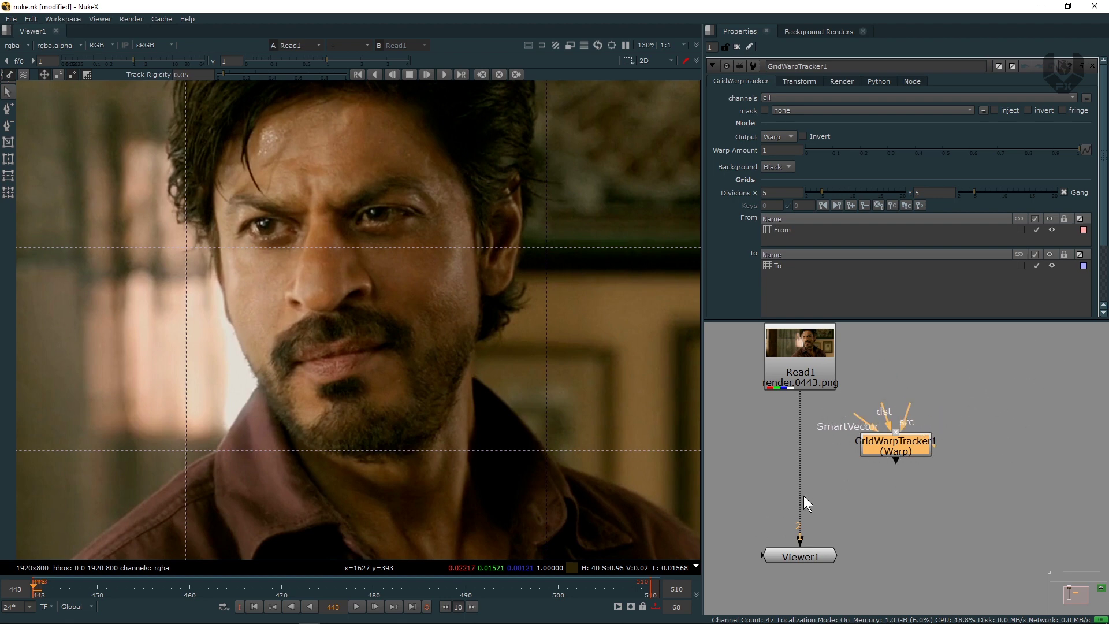
scroll(878, 465, down, 3)
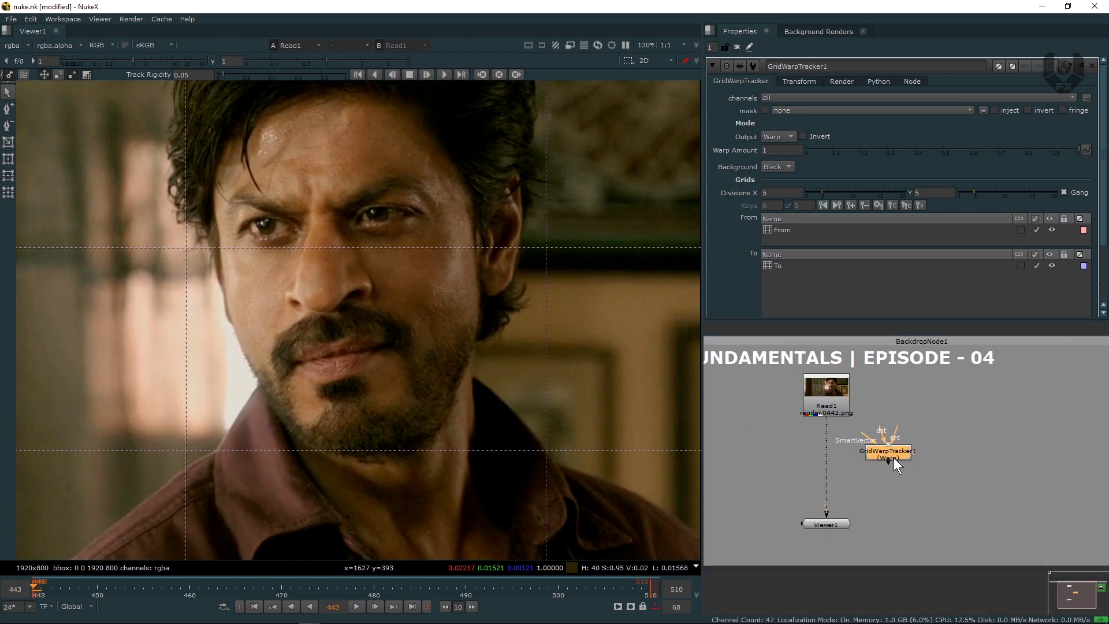
drag(893, 458, 896, 480)
Add a SmartVector node to the right of the GridWarpTracker node and arrange the two at about the same height
click(954, 424)
mouse_move(956, 424)
middle_down()
mouse_move(922, 410)
mouse_move(944, 415)
middle_up()
scroll(953, 417, up, 3)
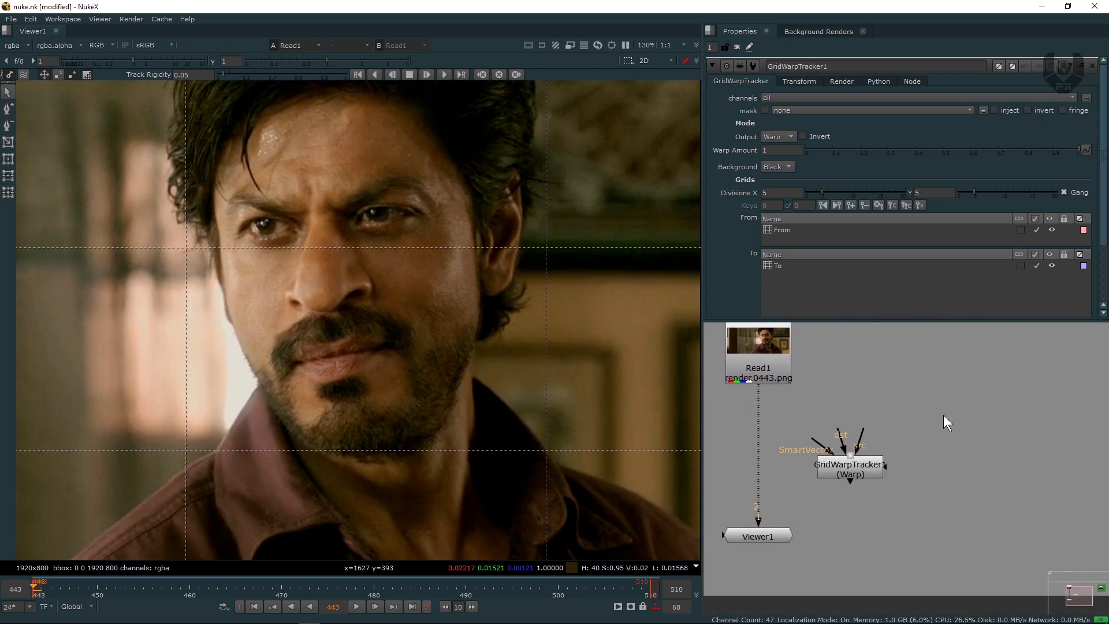
key(Tab)
text(smar)
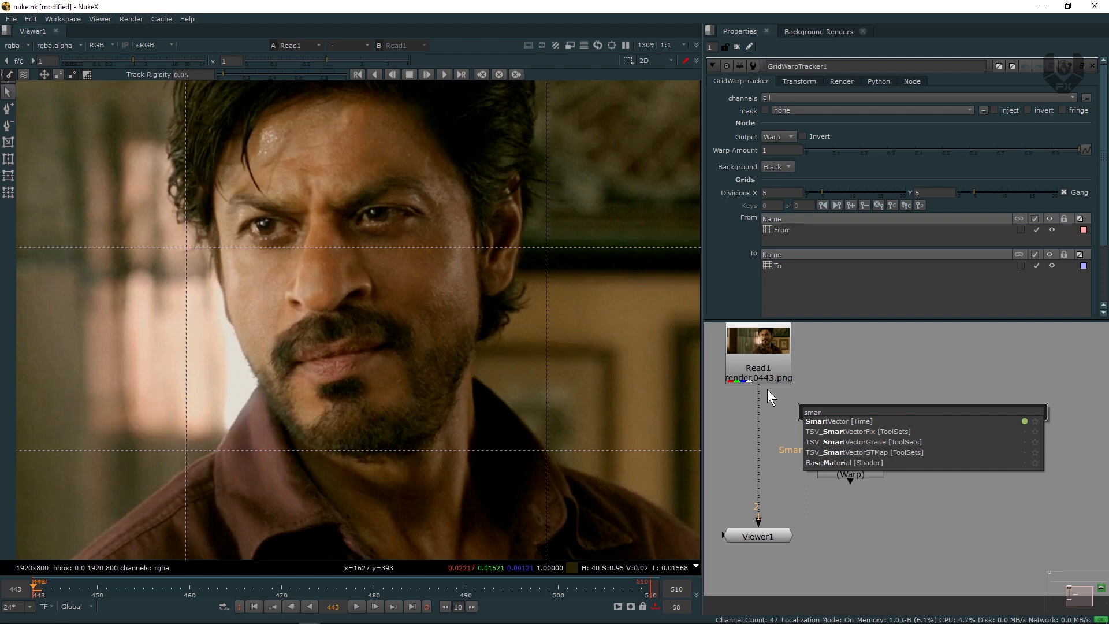
click(833, 423)
drag(957, 428, 969, 453)
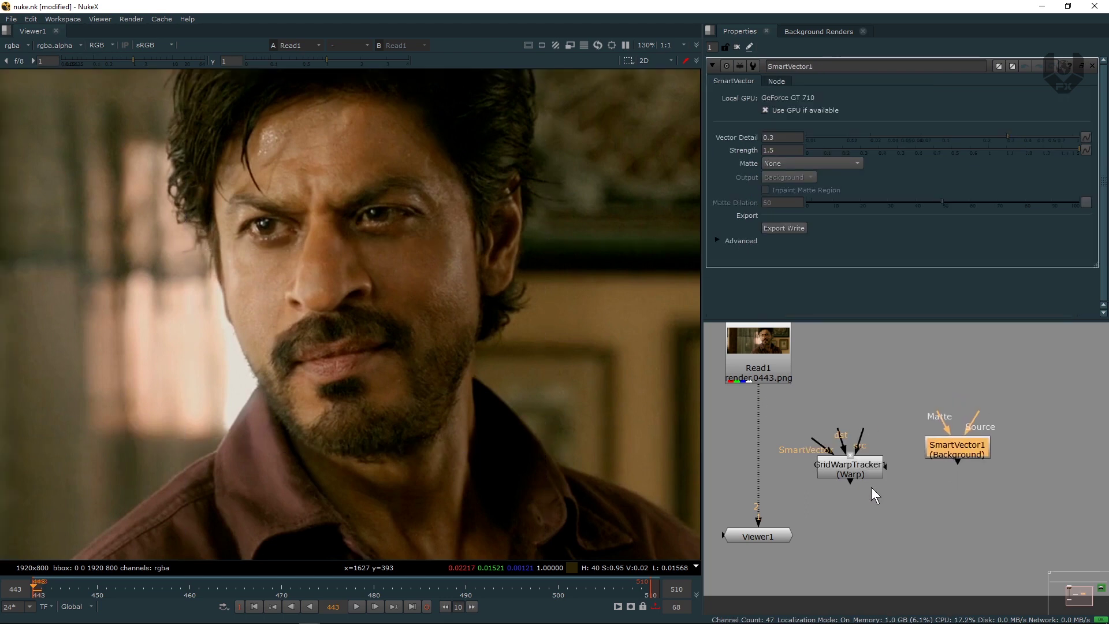
drag(899, 410, 833, 486)
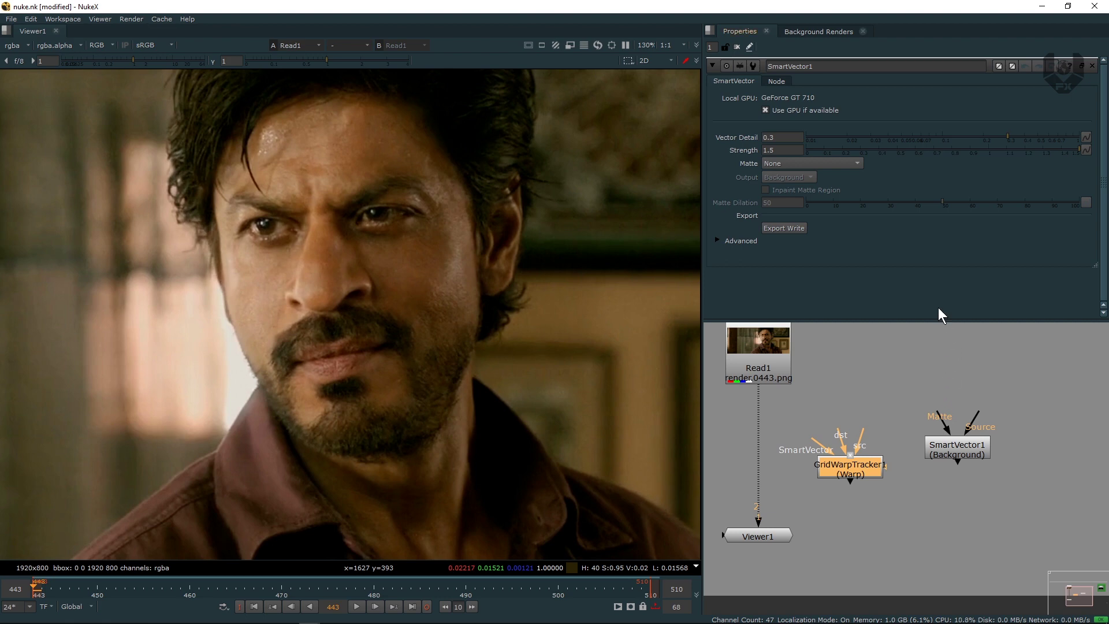
drag(854, 468, 855, 455)
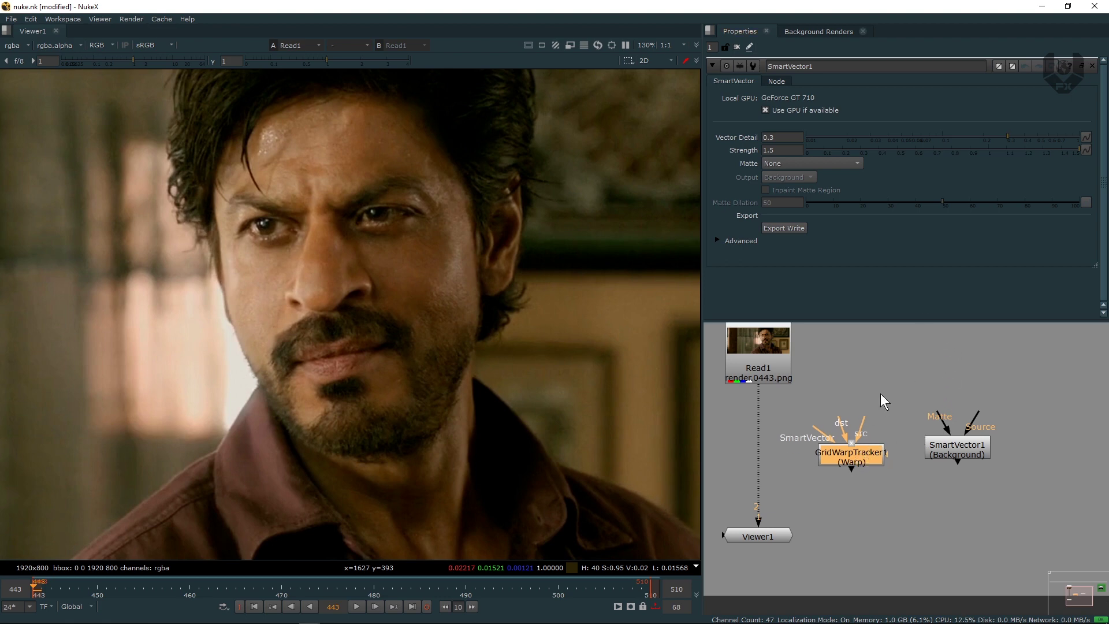
Route the Read node through two Dots into the SmartVector's Source input, with the first Dot above the GridWarpTracker
middle_drag(881, 394, 879, 411)
click(885, 393)
key(period)
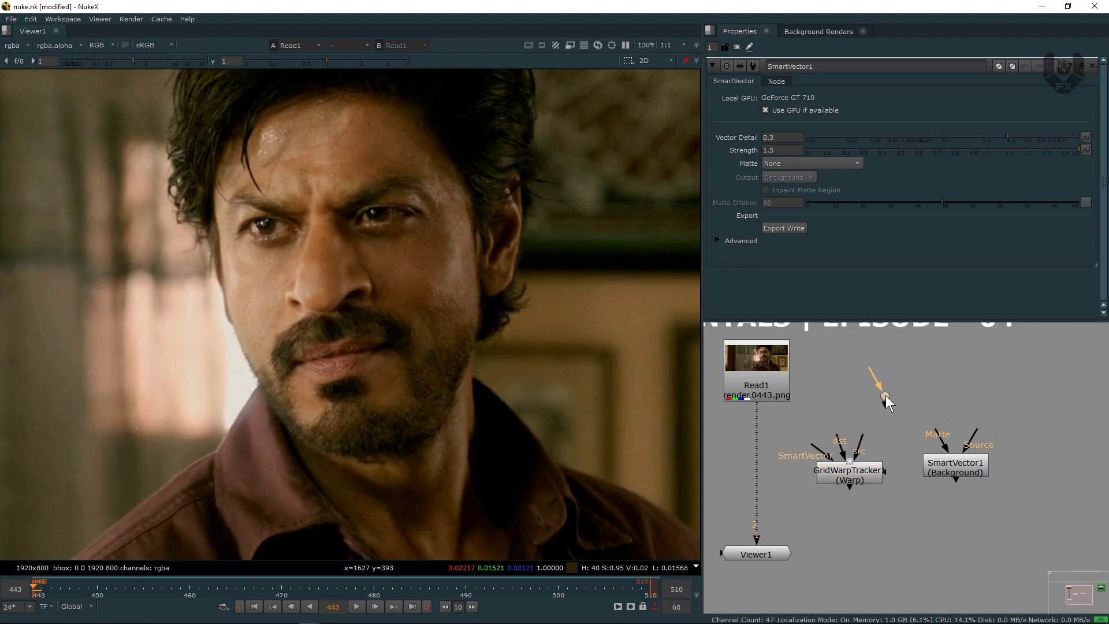
drag(874, 369, 770, 358)
drag(886, 391, 971, 480)
drag(859, 448, 849, 370)
click(851, 372)
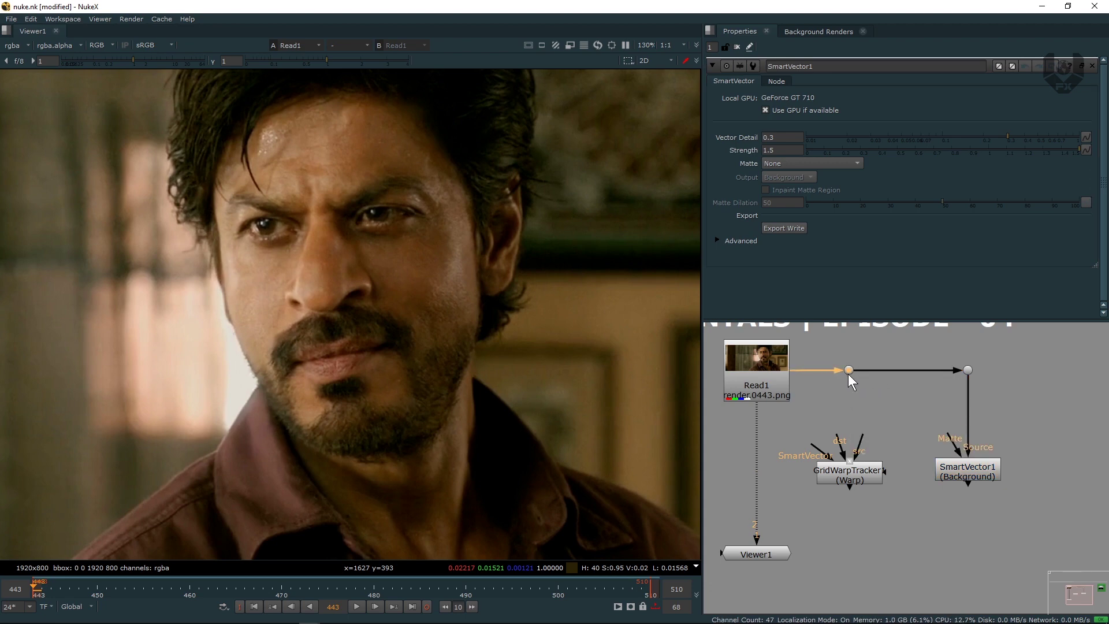
Connect the GridWarpTracker's src input to the Dot above it and align it with the SmartVector node
mouse_move(862, 447)
mouse_down()
mouse_move(849, 371)
mouse_move(866, 466)
mouse_up()
click(971, 469)
click(868, 506)
middle_drag(932, 495, 931, 459)
scroll(931, 458, down, 1)
drag(961, 432, 963, 433)
drag(863, 435, 858, 435)
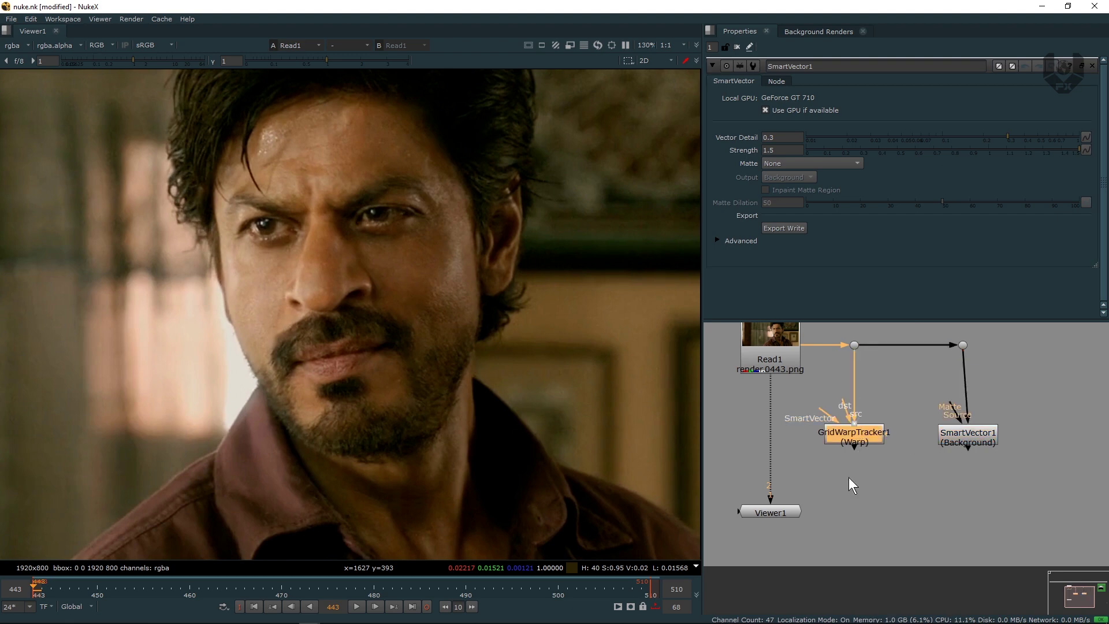
Add a Merge node feeding the Viewer, with input A from the GridWarpTracker through a Dot and input B from the Read node
click(819, 478)
key(m)
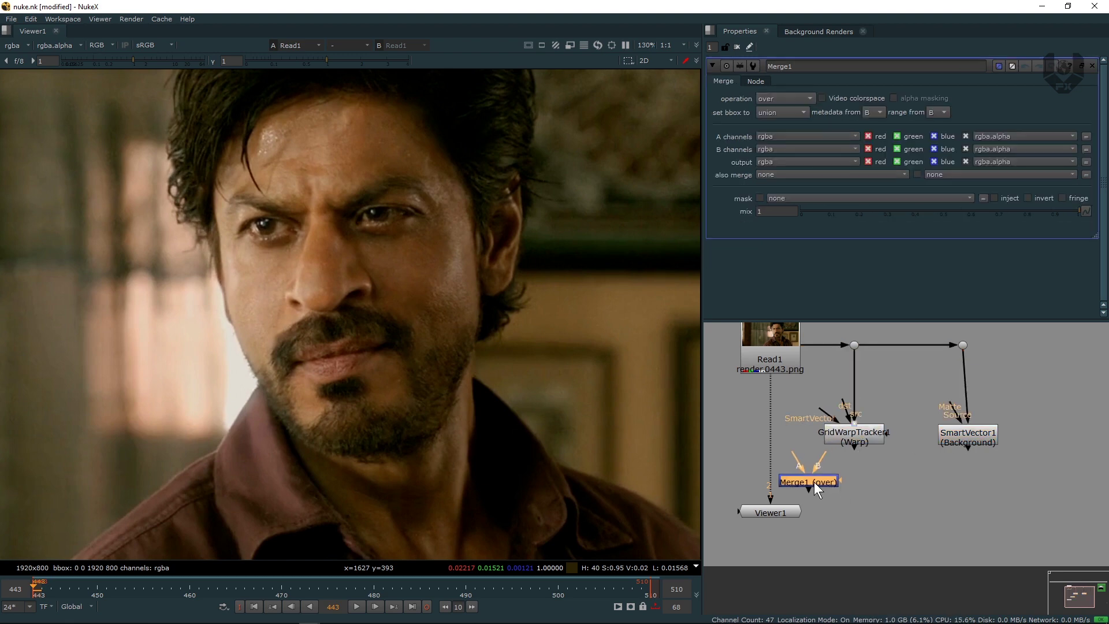
drag(799, 466, 794, 438)
drag(837, 478, 871, 432)
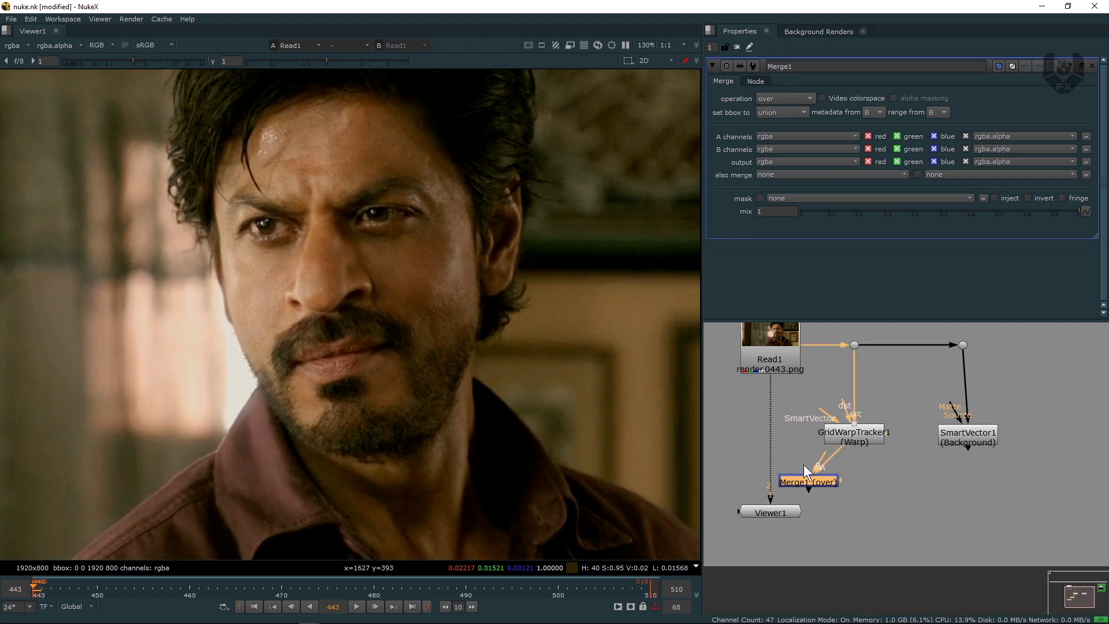
drag(792, 414, 787, 402)
key(1)
drag(805, 477, 787, 469)
drag(770, 391, 762, 405)
drag(791, 468, 858, 466)
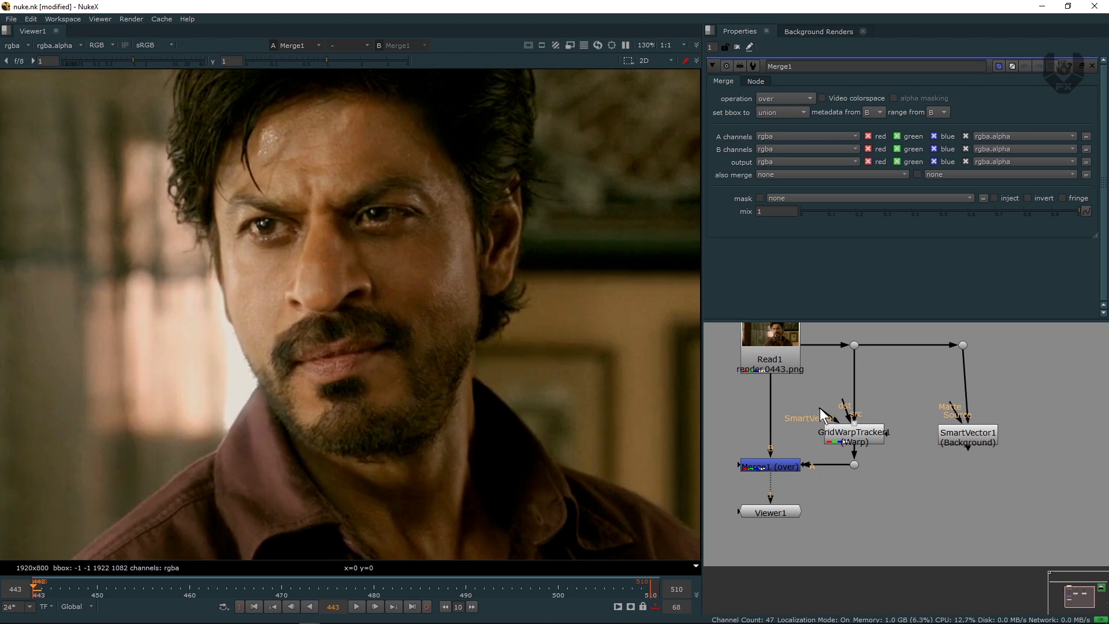
Connect the GridWarpTracker's SmartVector input to the SmartVector node and move the Viewer node further below the Merge
drag(887, 433, 960, 433)
scroll(879, 474, down, 1)
scroll(875, 476, down, 1)
click(951, 440)
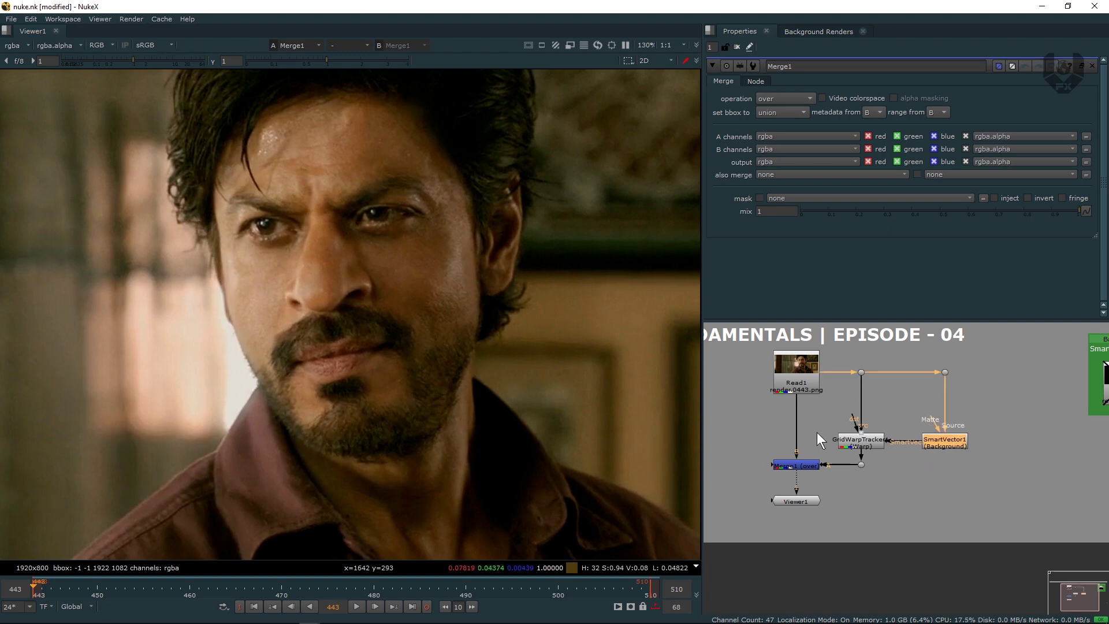
middle_drag(820, 429, 831, 431)
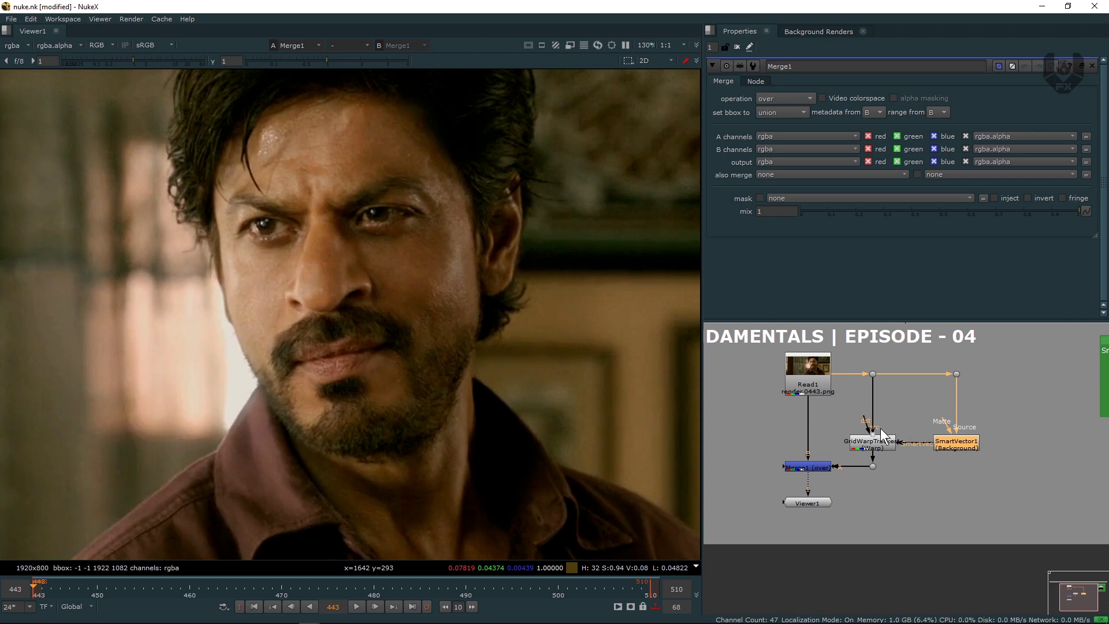
scroll(969, 452, up, 2)
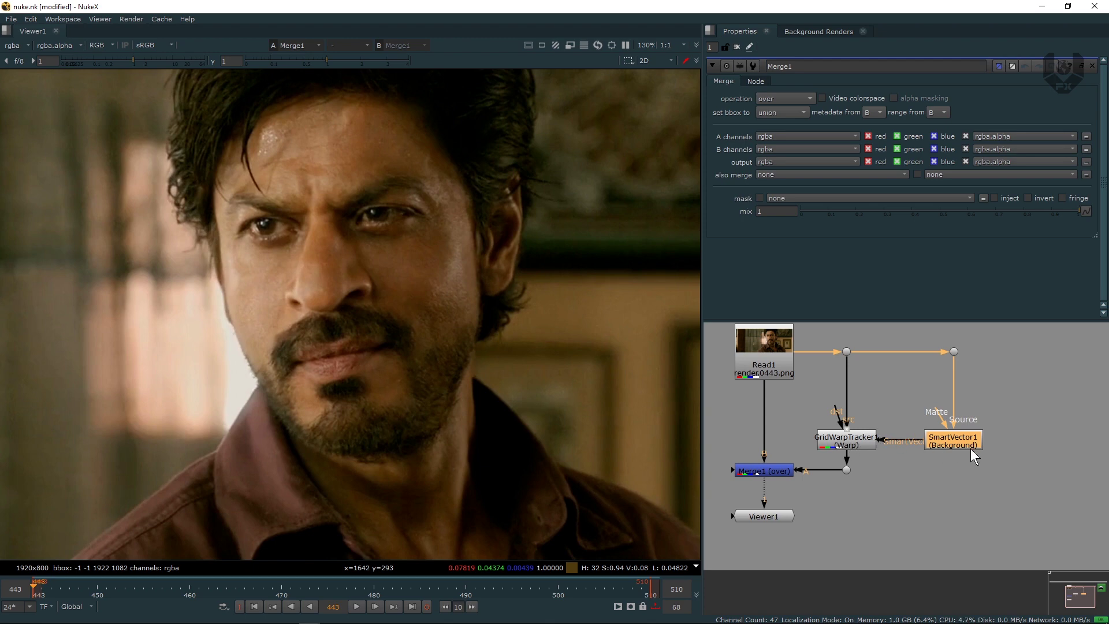
drag(771, 519, 771, 550)
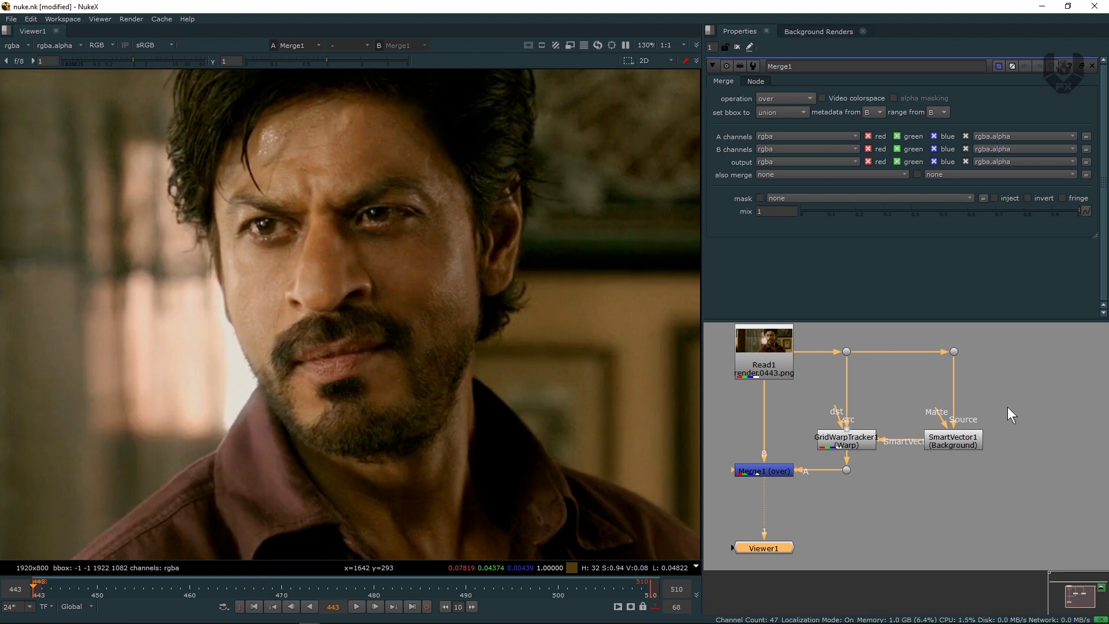
View the SmartVector node's output in the smartvector_f01_v01 layer
click(958, 442)
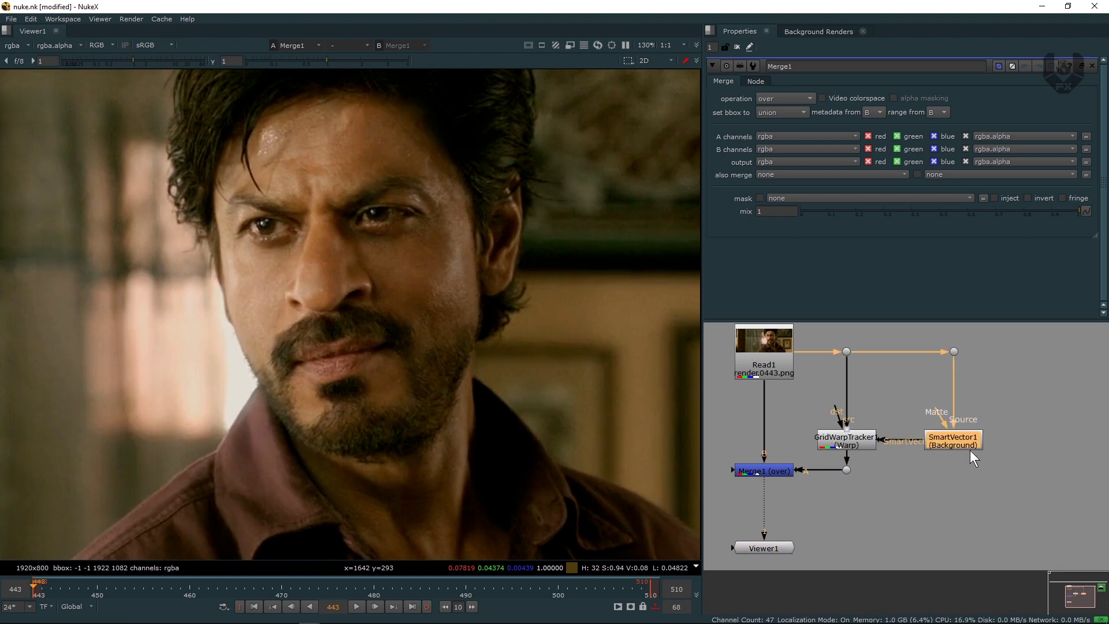
key(1)
scroll(355, 264, down, 7)
middle_drag(358, 259, 403, 231)
scroll(377, 231, up, 3)
click(18, 45)
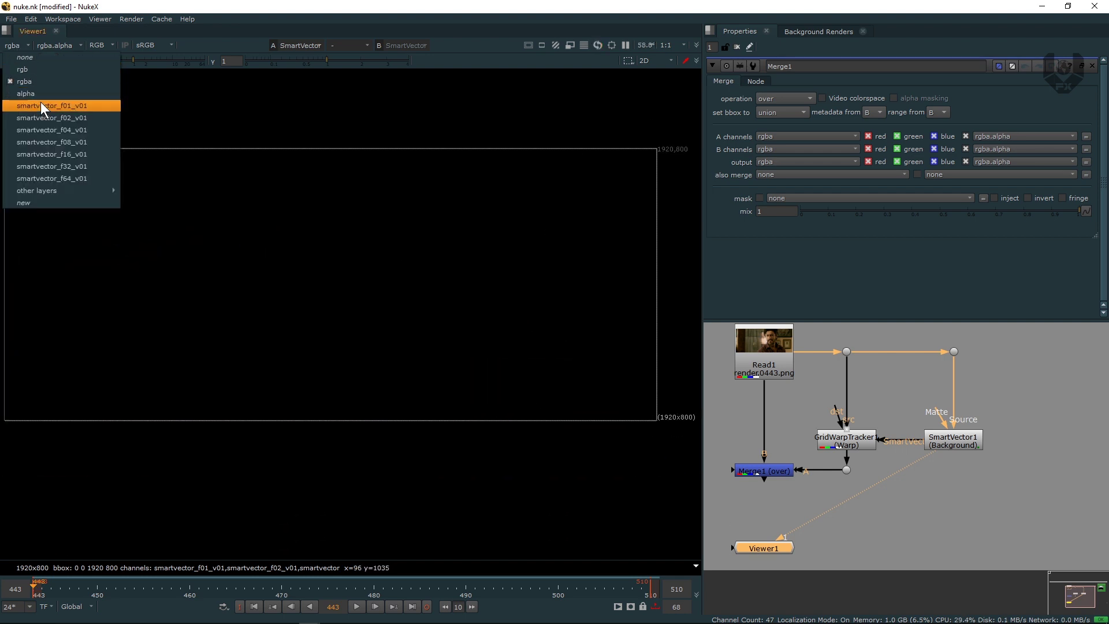
click(84, 106)
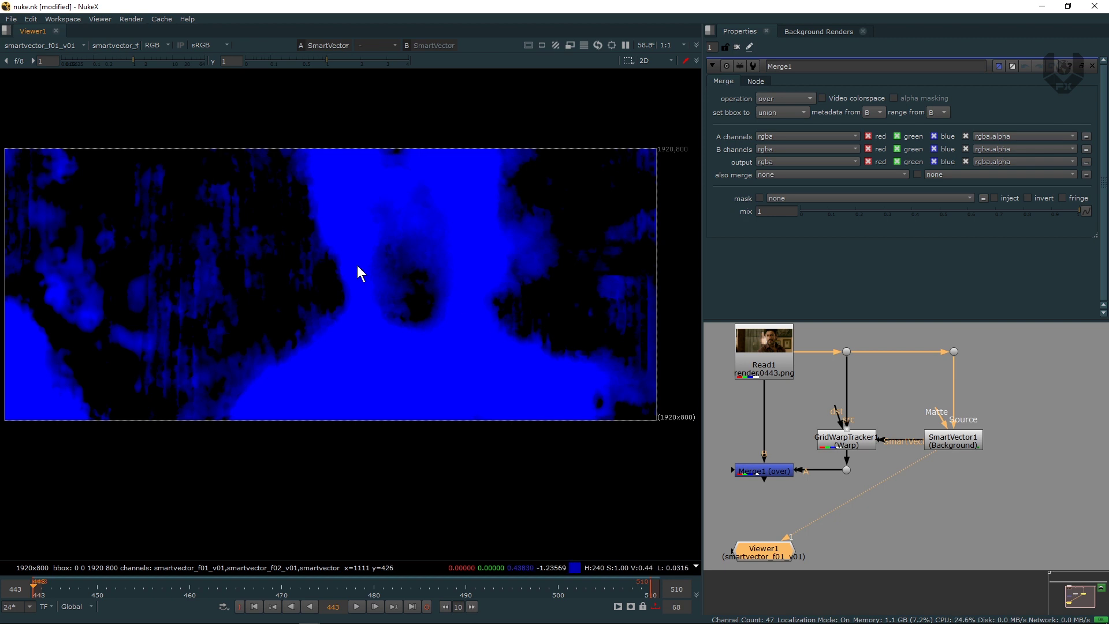
Return the viewer to the rgba layer and display the Merge node's output
click(35, 45)
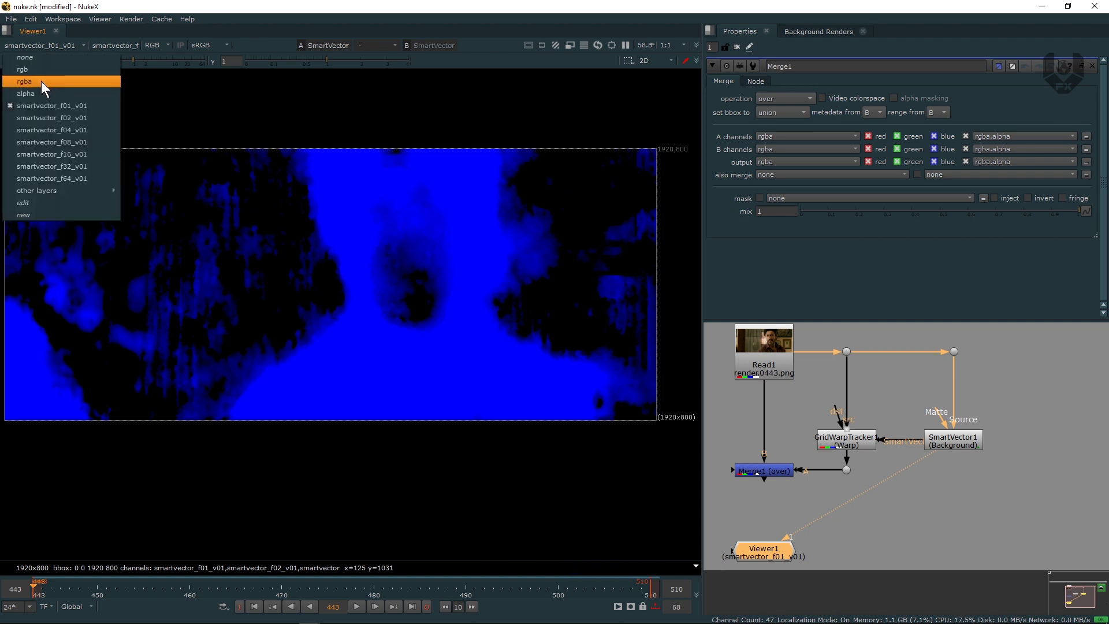
click(42, 80)
key(1)
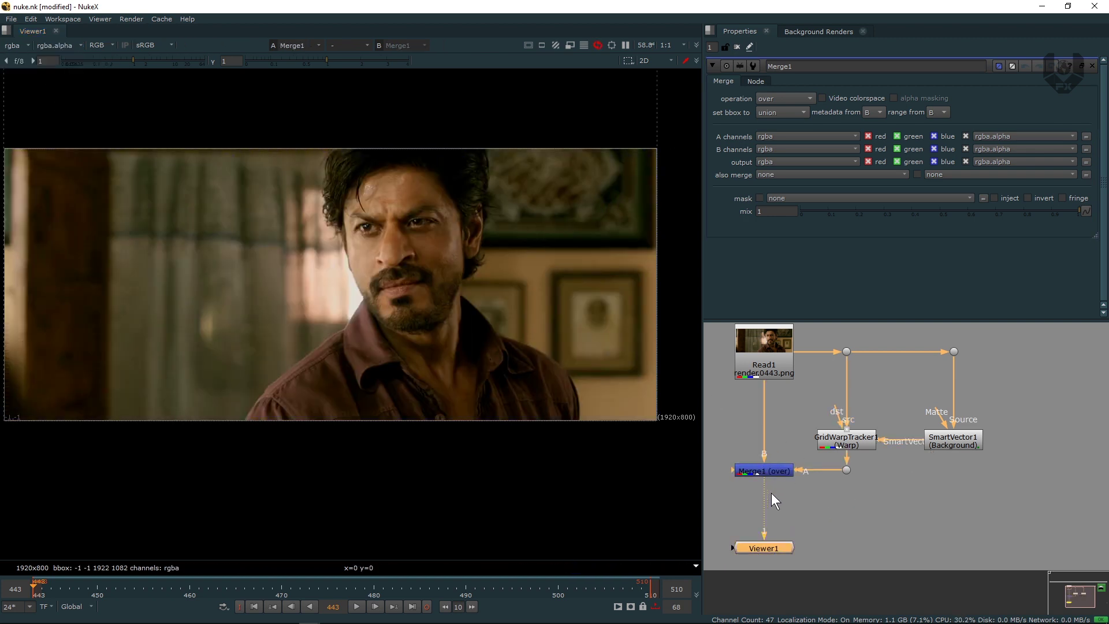
Open the SmartVector node's properties
middle_drag(873, 431, 884, 429)
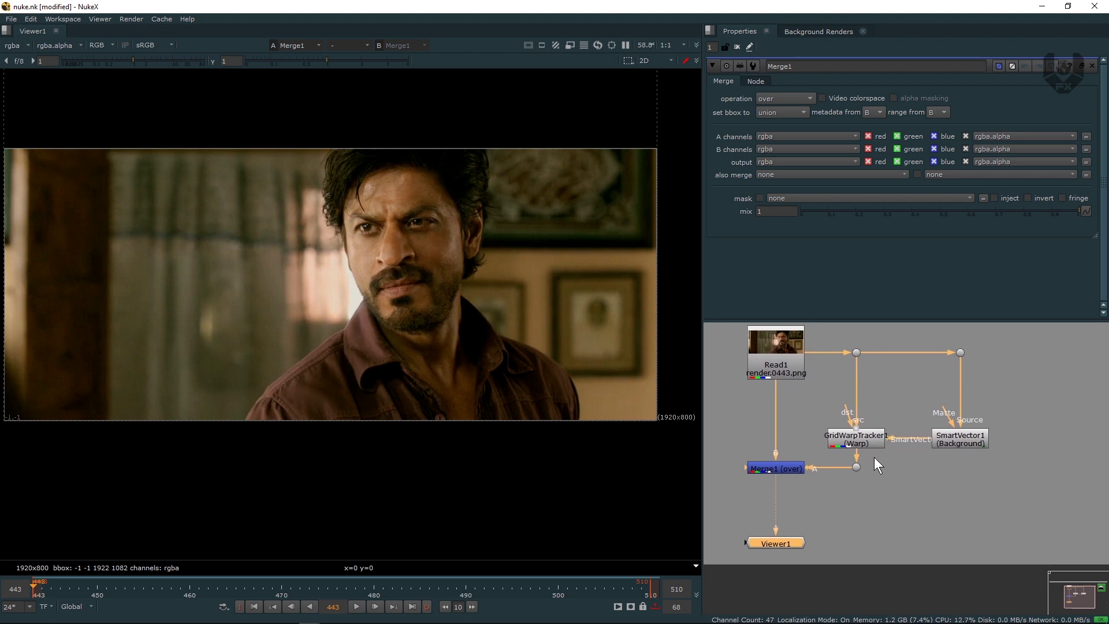
scroll(937, 470, up, 3)
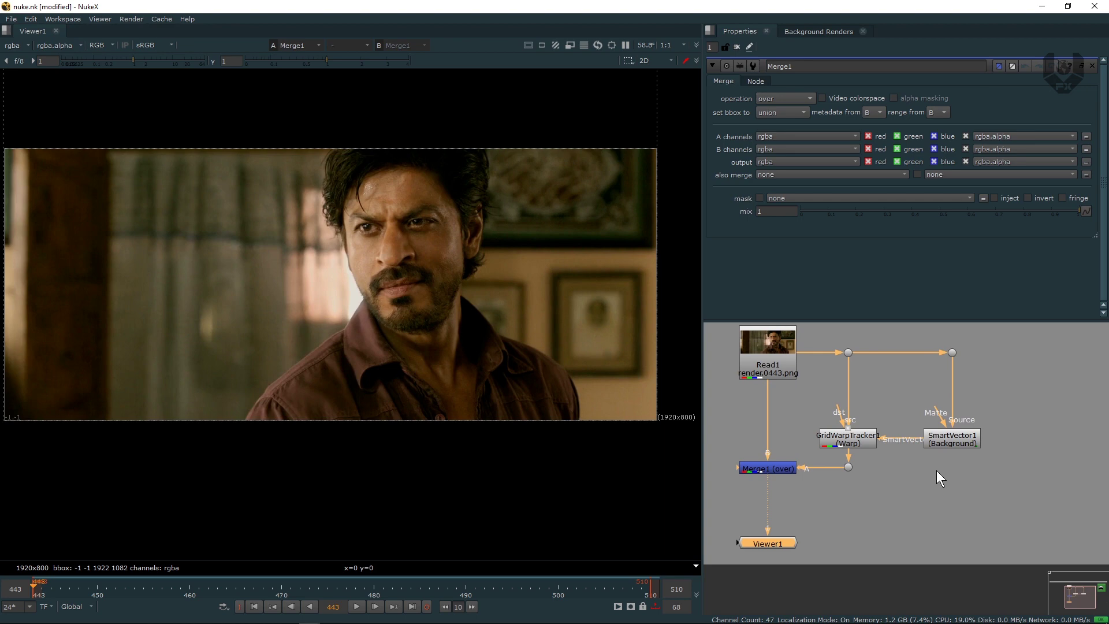
click(943, 449)
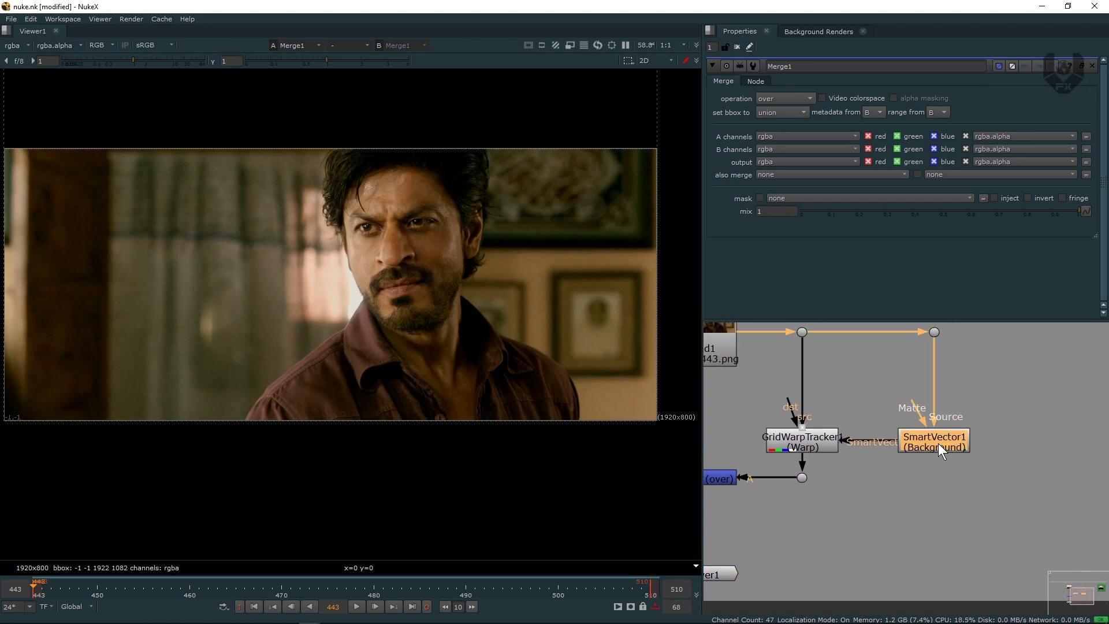
double_click(940, 447)
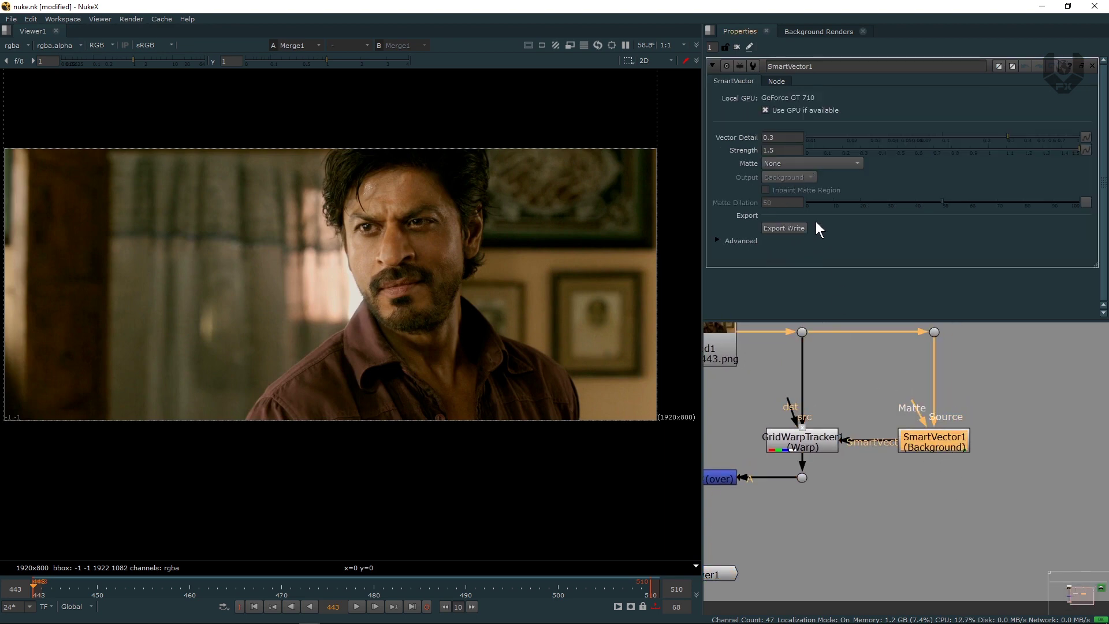
Try out a Write node exported from the SmartVector node and placed directly beneath it, and delete it
click(795, 229)
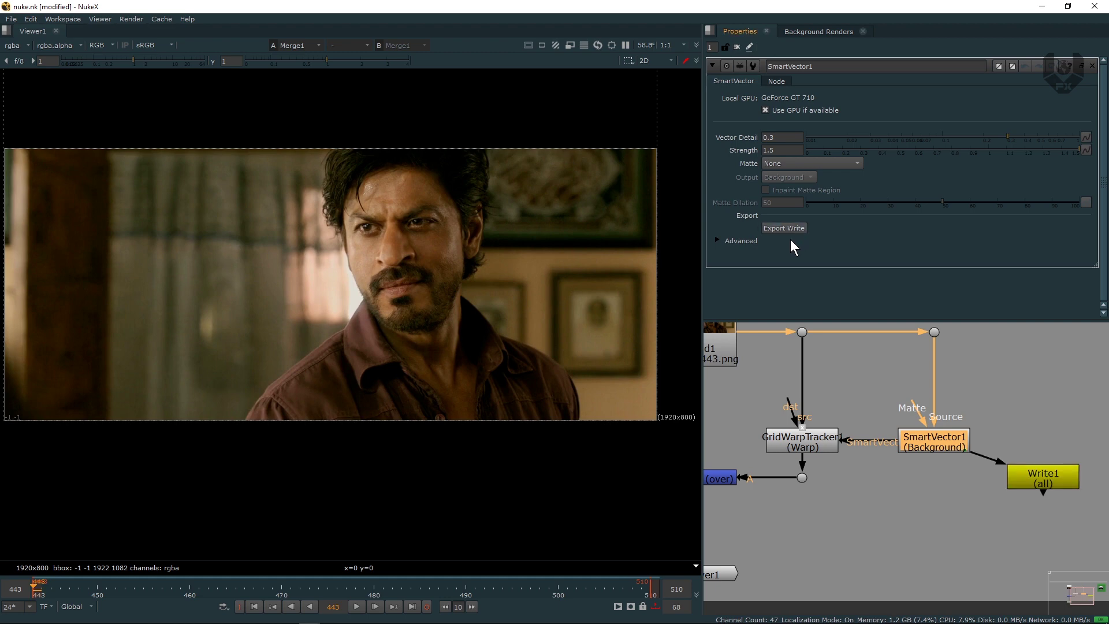
drag(1034, 484, 912, 494)
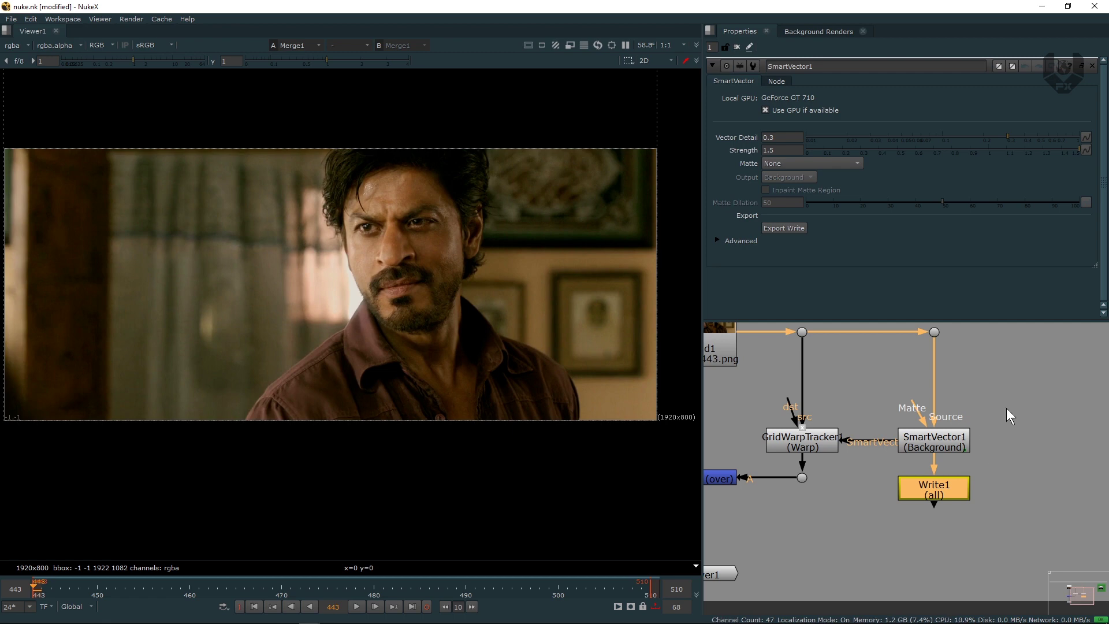
drag(1013, 399, 927, 458)
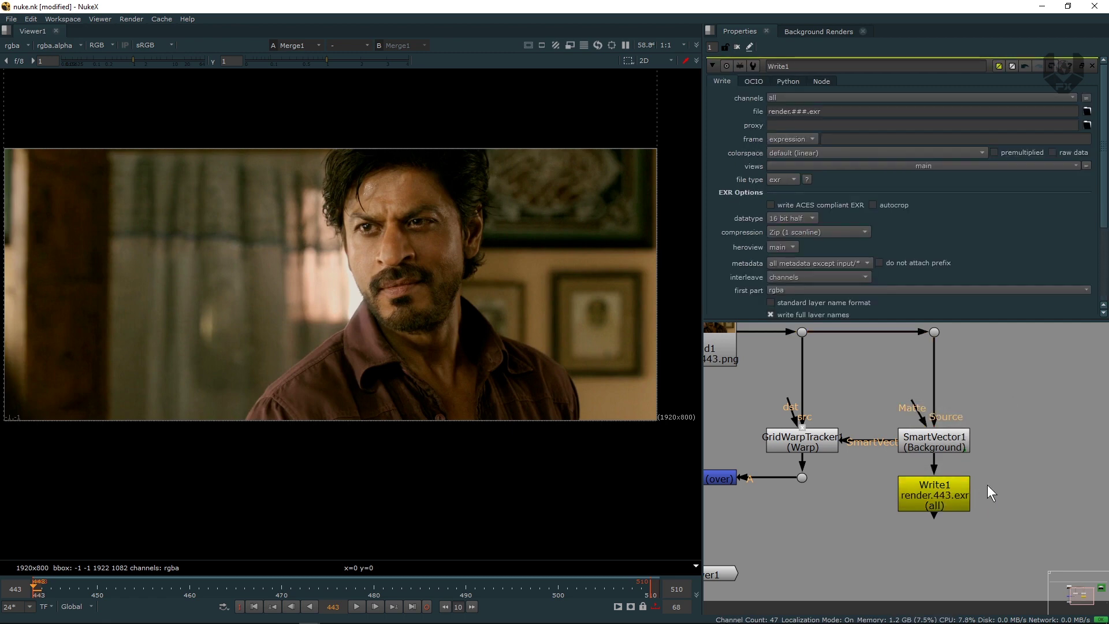
click(950, 498)
key(Delete)
Enable the Read node holding the rendered EXR vectors and move it out of the Smart Vector backdrop, closer to the node tree
middle_drag(1019, 411, 838, 453)
middle_drag(964, 450, 916, 468)
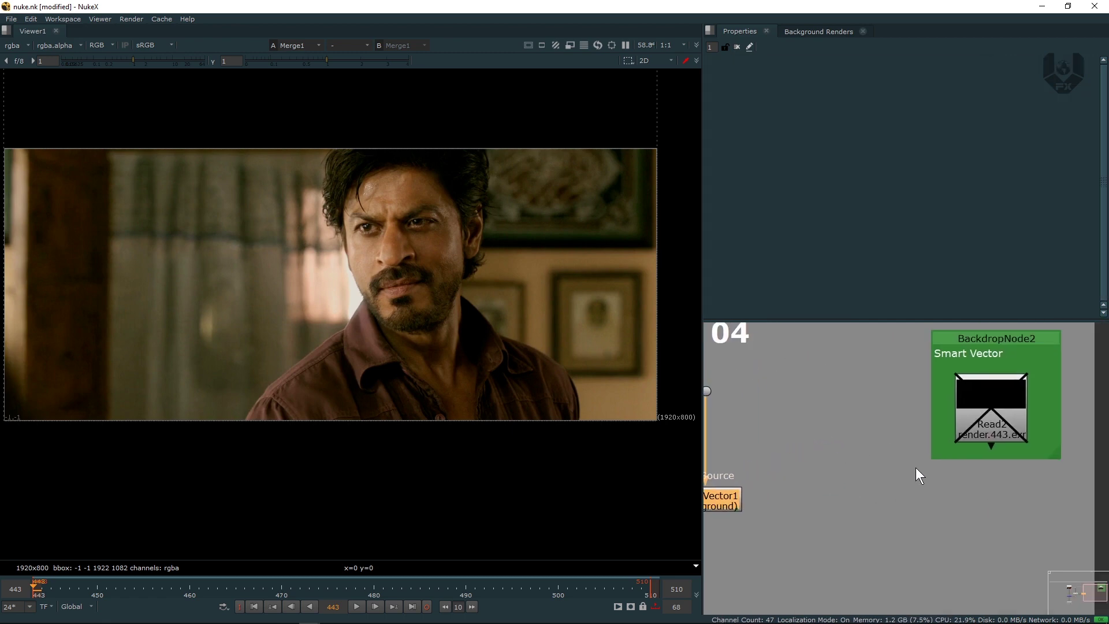
click(993, 419)
key(d)
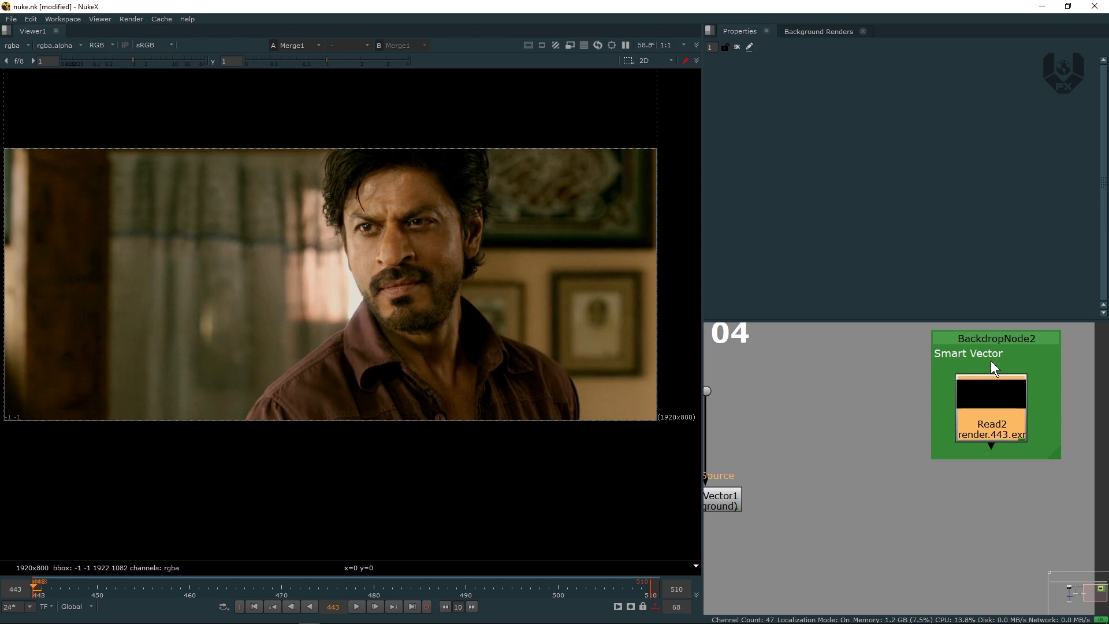
drag(998, 407, 859, 459)
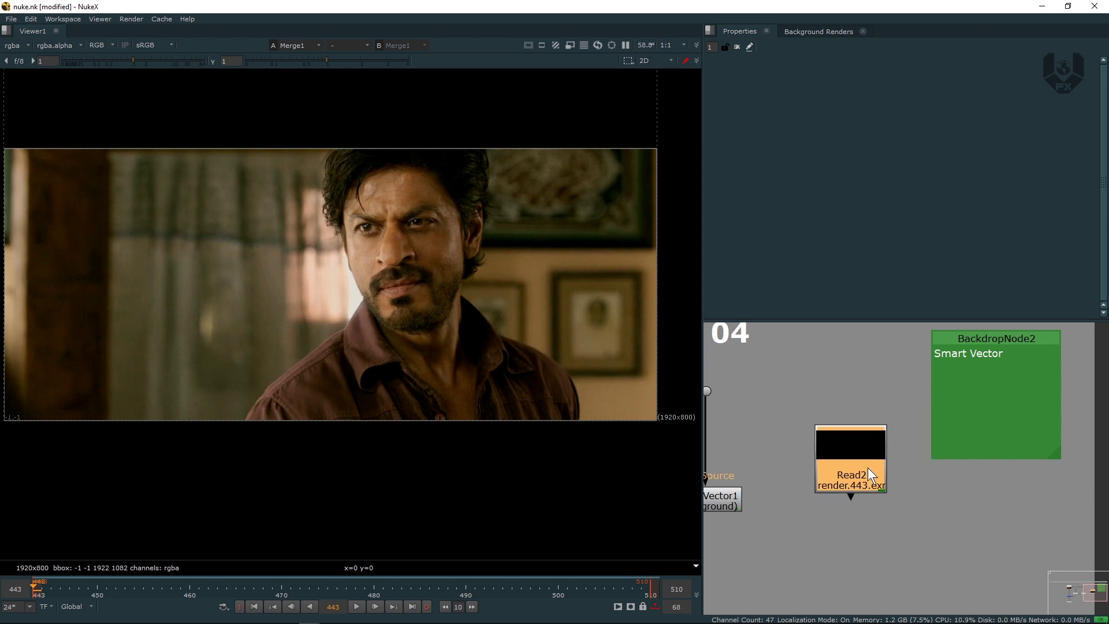
View the rendered EXR Read node in the smartvector_f01_v01 layer, play through part of the sequence, and return to the first frame
key(1)
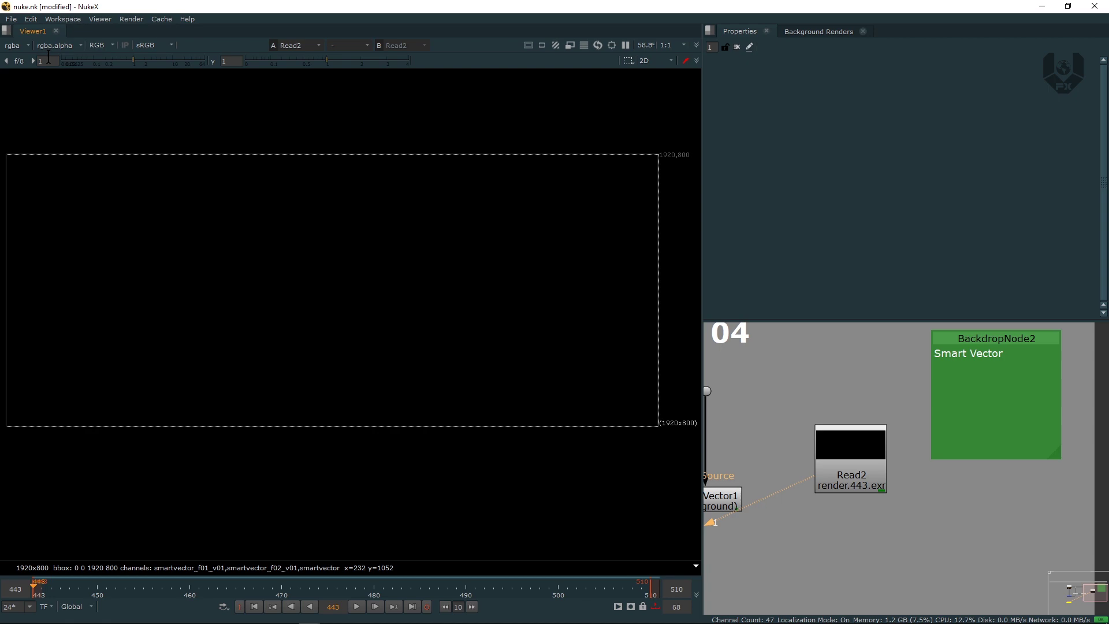
click(16, 45)
click(61, 105)
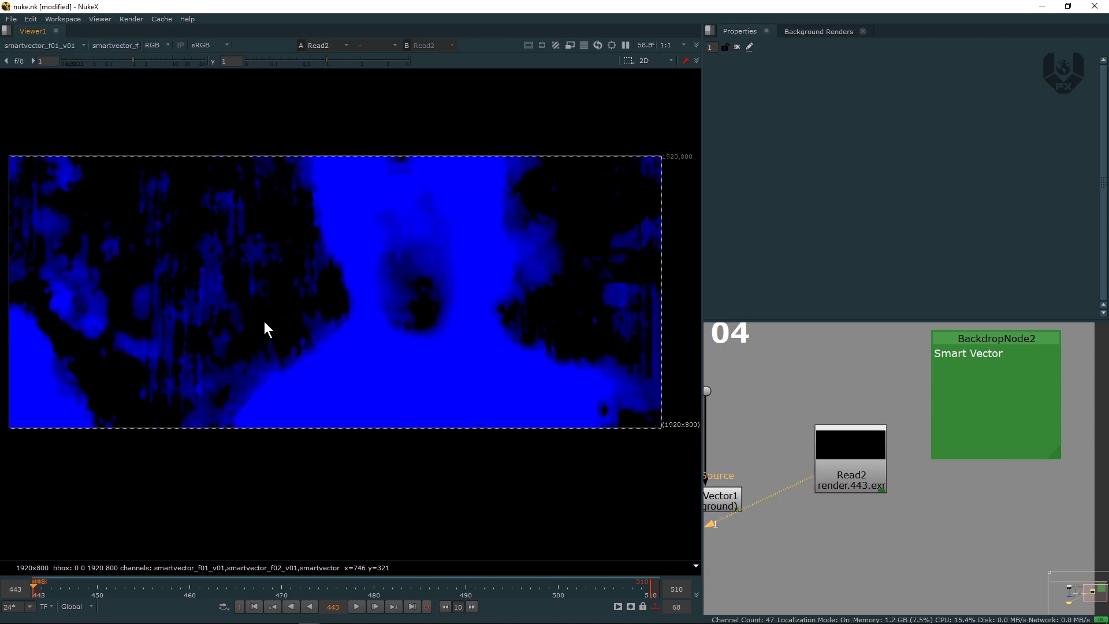
click(357, 607)
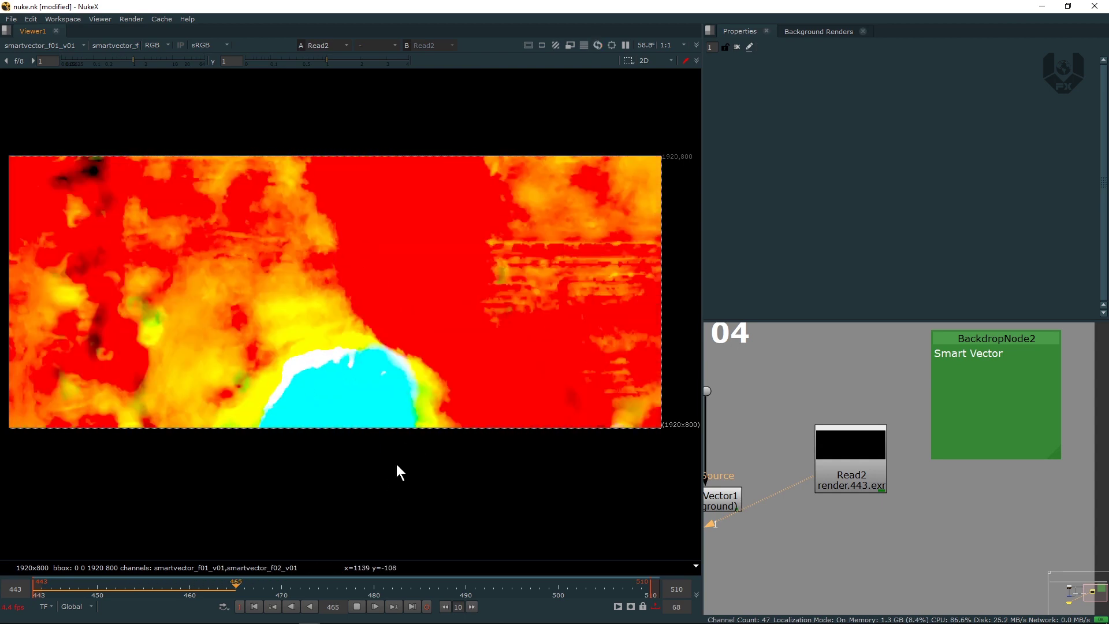
click(357, 607)
click(256, 610)
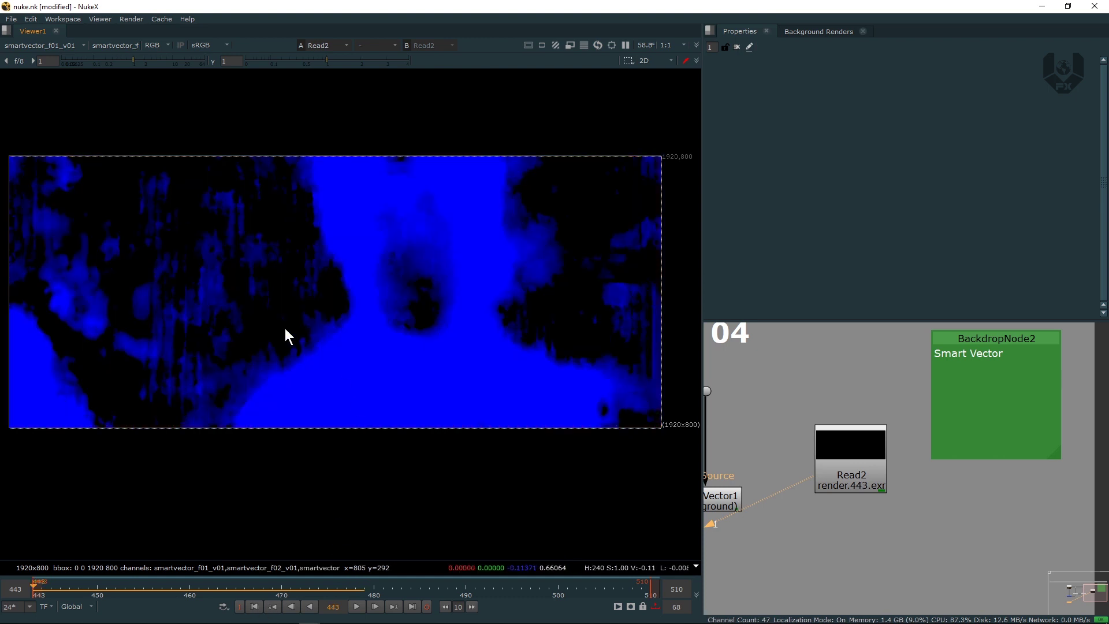
middle_drag(285, 328, 342, 333)
Delete the SmartVector node and detach the GridWarpTracker's SmartVector input from the Dot it was reconnected to
scroll(807, 433, down, 2)
scroll(872, 414, down, 2)
click(912, 448)
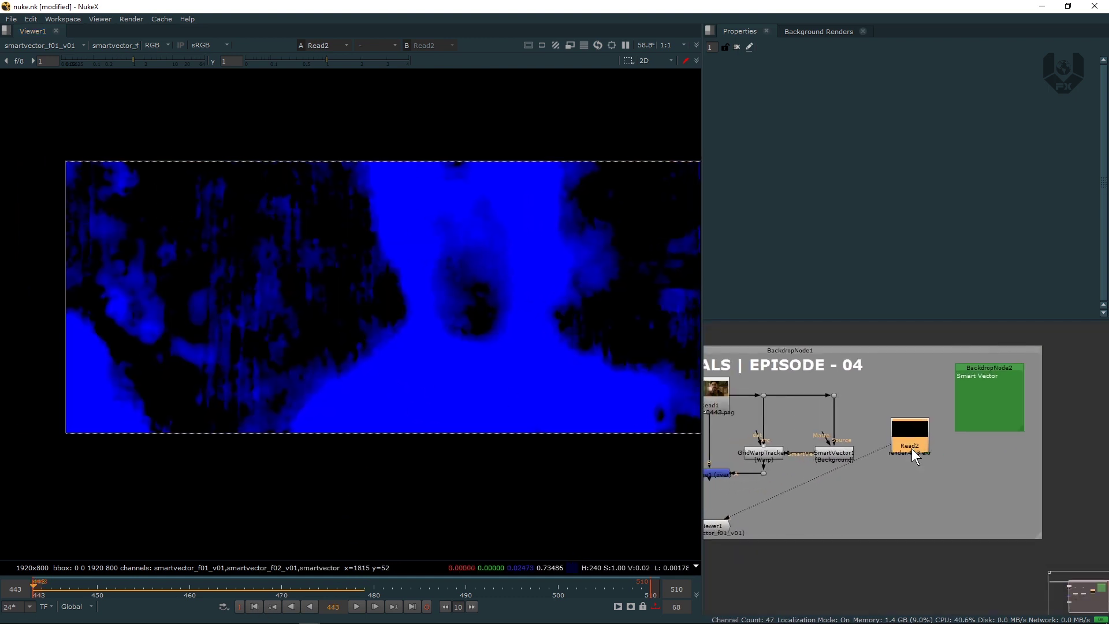
drag(838, 459, 839, 445)
scroll(837, 443, up, 2)
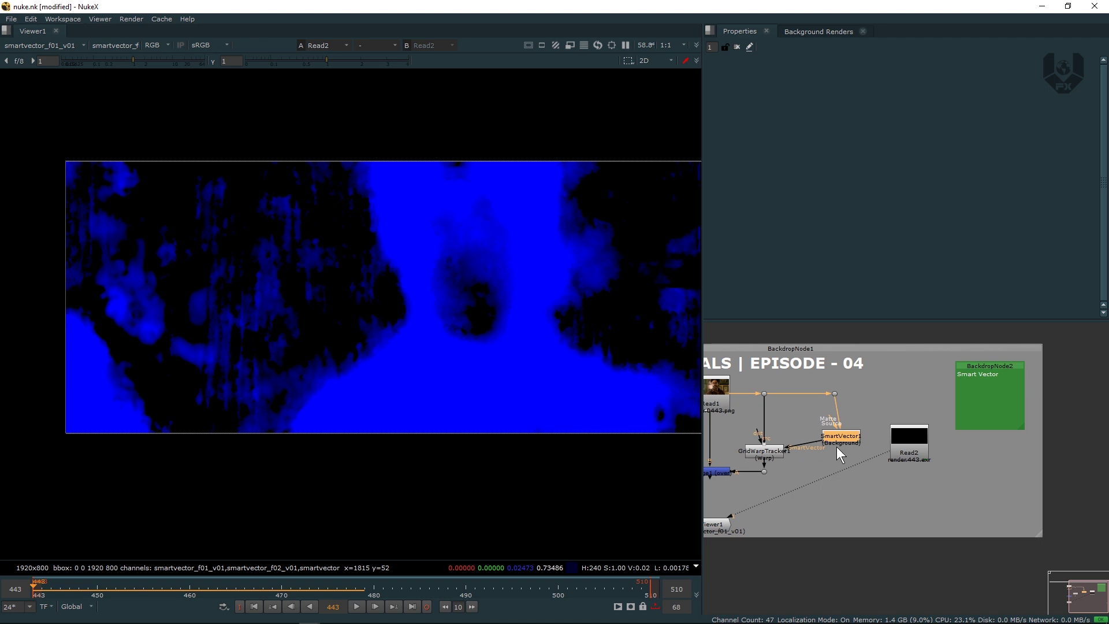
key(Delete)
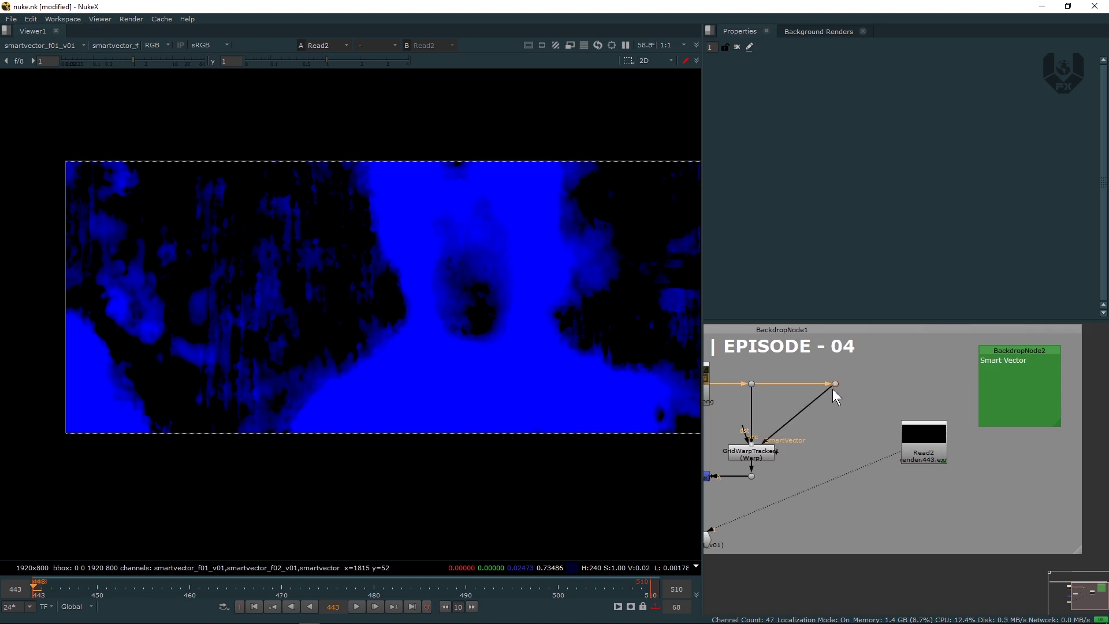
drag(832, 389, 850, 428)
Place the rendered EXR Read node beside the GridWarpTracker and connect the tracker's SmartVector input to it
drag(925, 448, 836, 453)
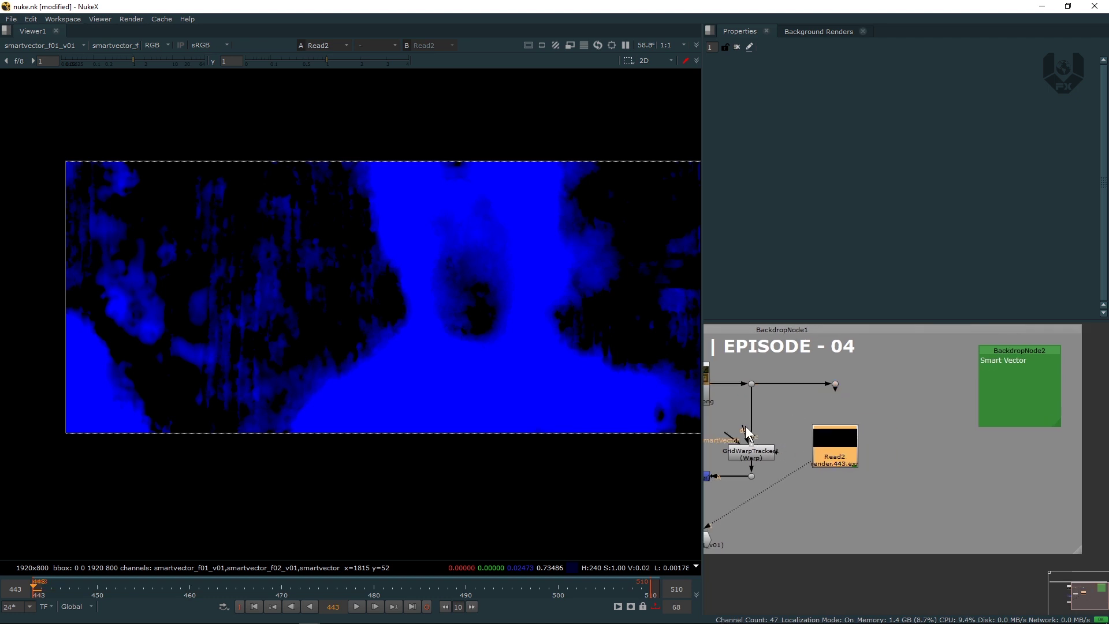
drag(726, 431, 835, 449)
drag(836, 449, 841, 456)
middle_drag(856, 432, 880, 421)
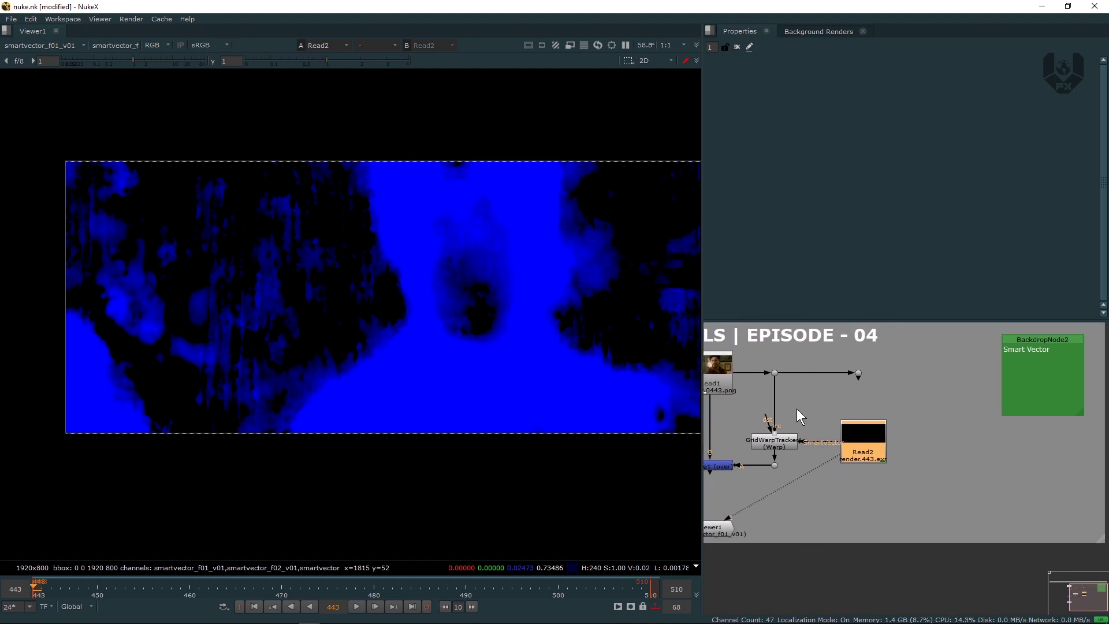
click(796, 408)
scroll(830, 449, up, 3)
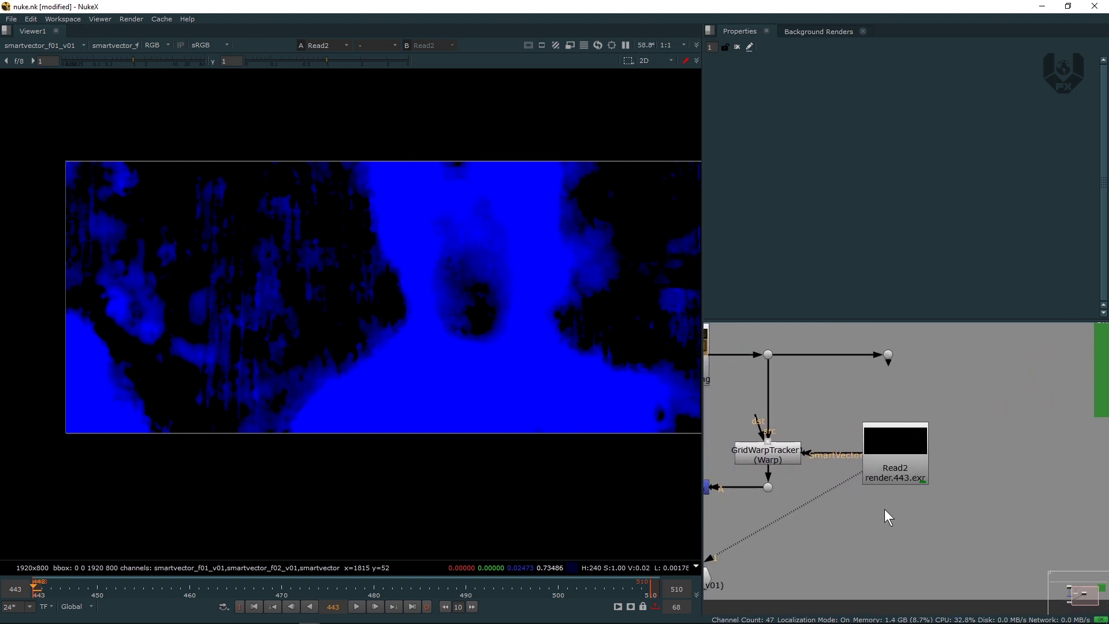
Display the Merge node's output in the viewer and set the viewer back to the rgba layer
middle_drag(812, 481, 840, 443)
middle_drag(805, 505, 868, 493)
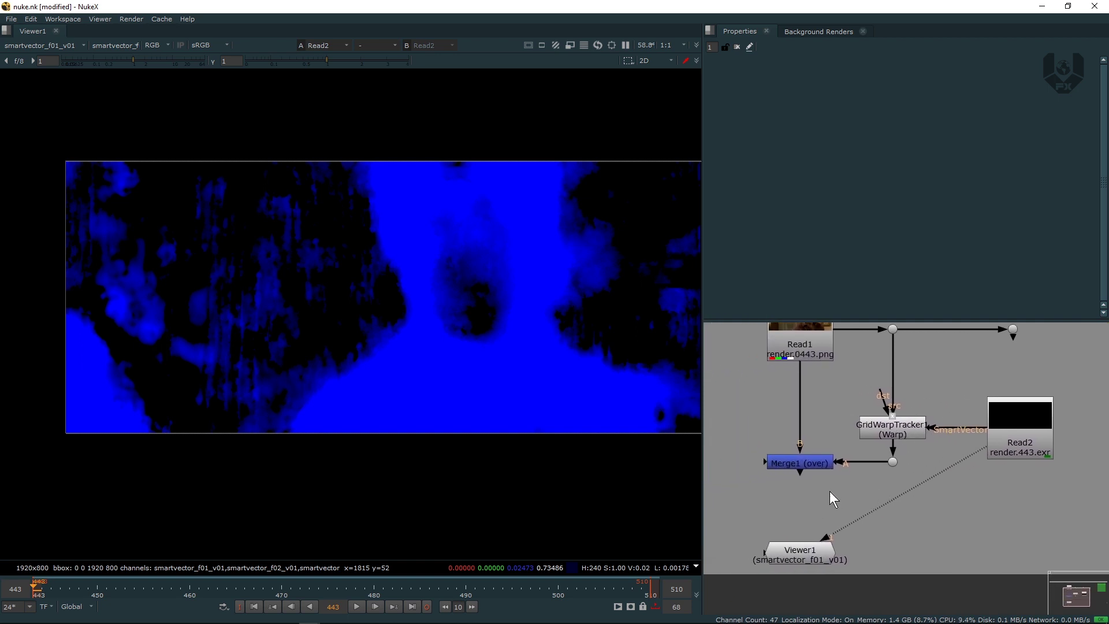
click(818, 468)
key(1)
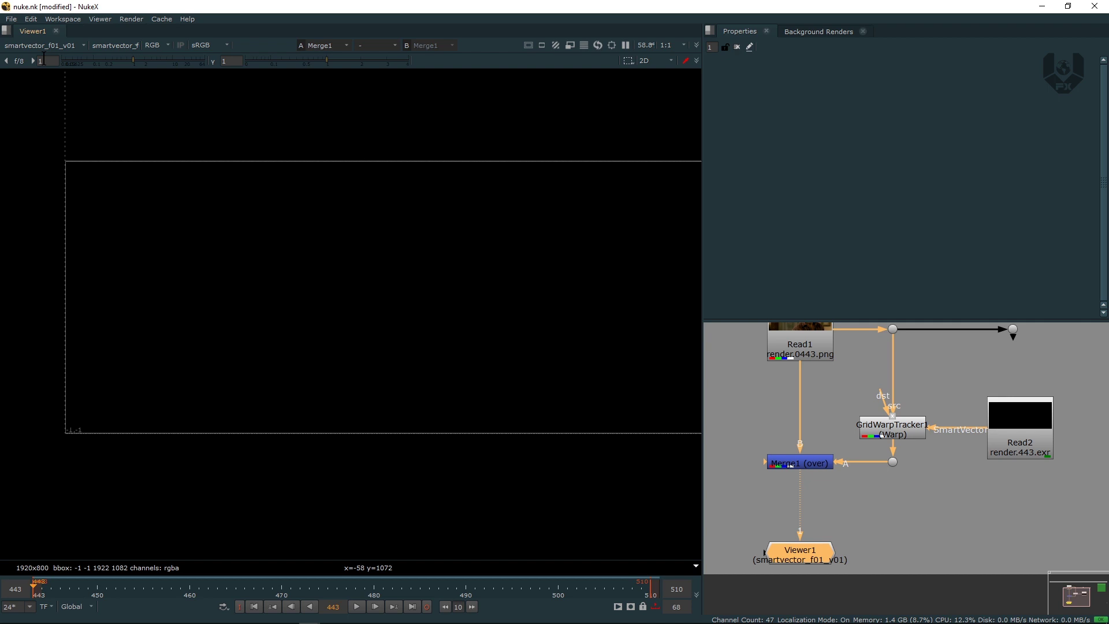
click(44, 45)
click(47, 82)
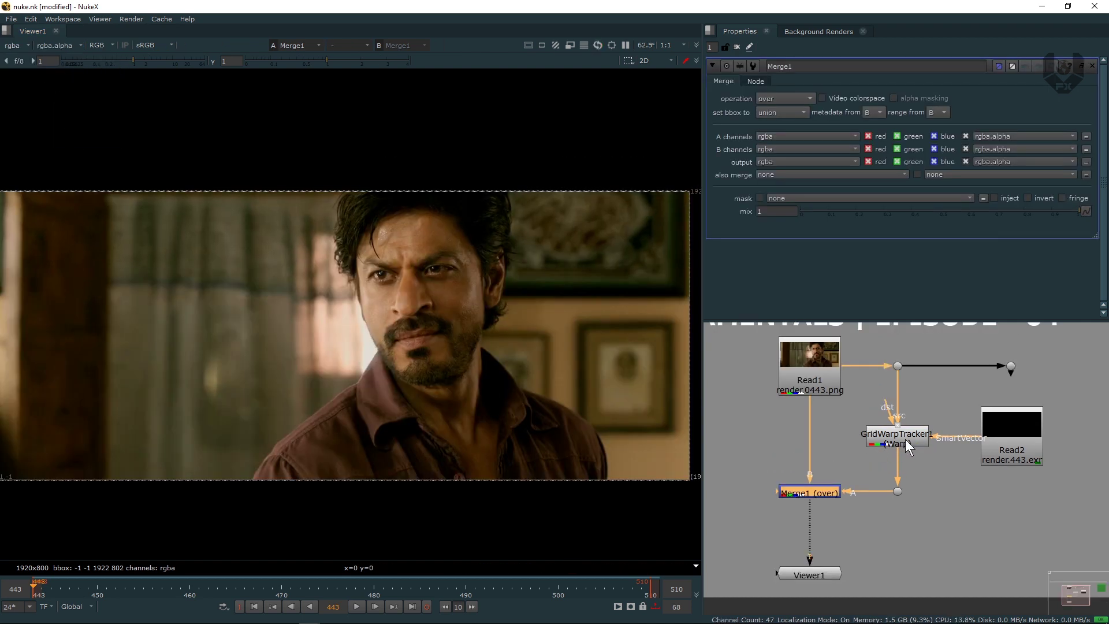
Open the GridWarpTracker's properties and draw a warp grid over the actor's nose, from eye level to just below the nostrils
double_click(904, 437)
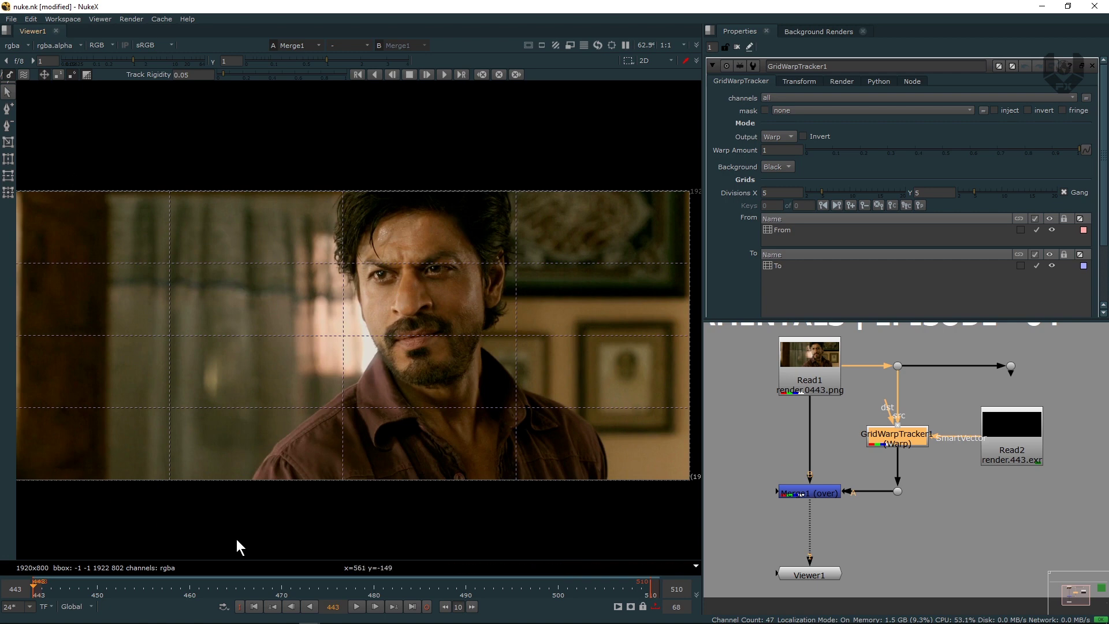
scroll(414, 286, up, 3)
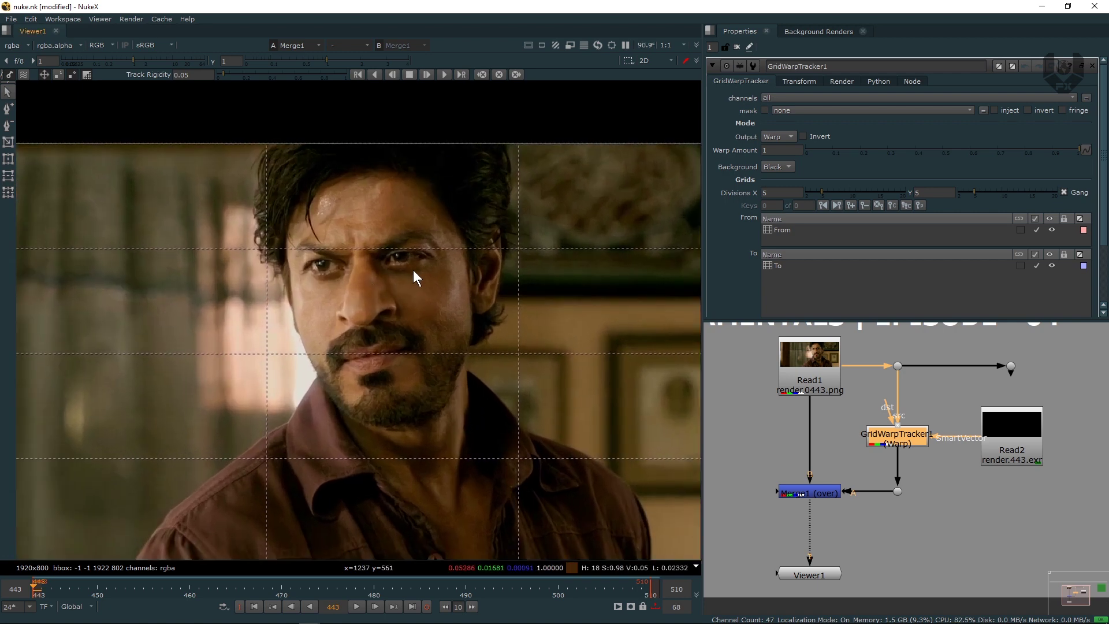
scroll(413, 269, up, 4)
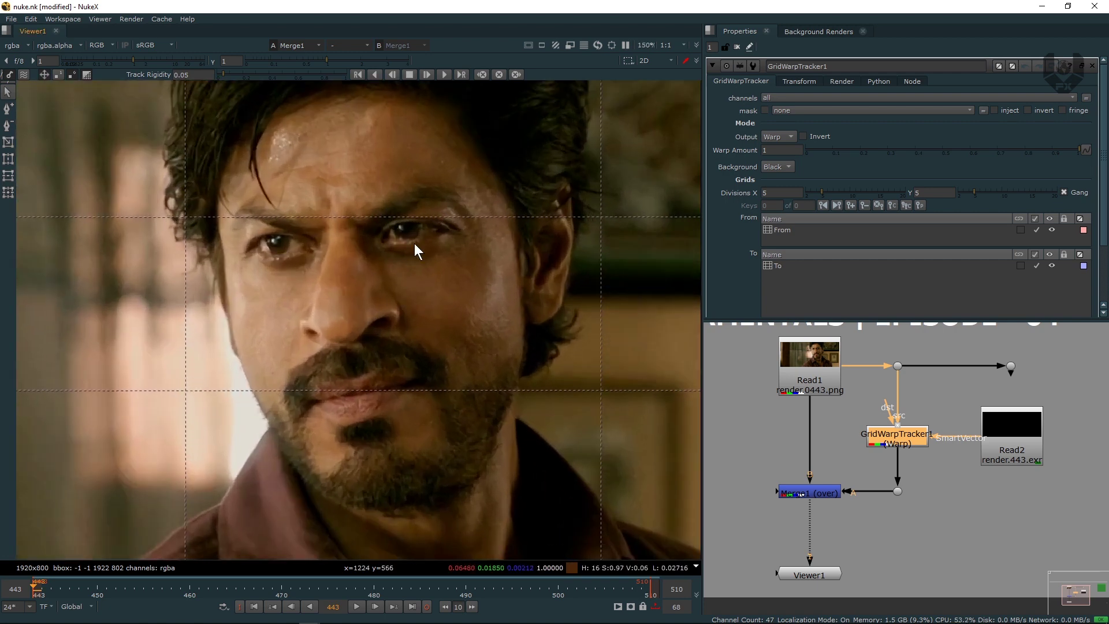
click(8, 144)
drag(287, 215, 409, 351)
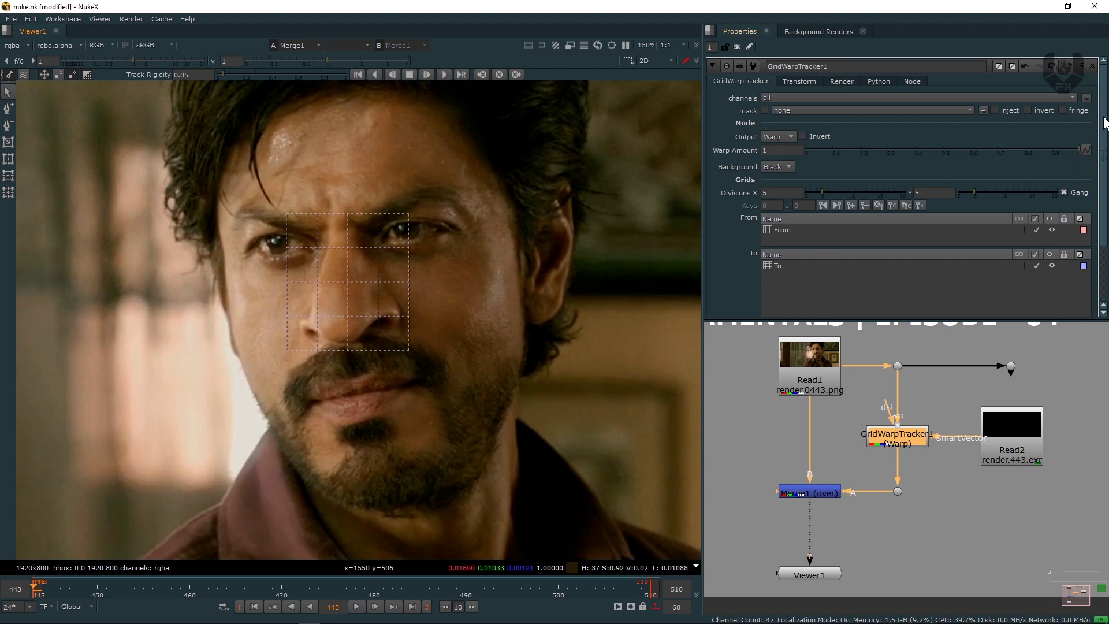
Enlarge the properties area and review the GridWarpTracker's Output and Background choices, grid divisions, and From and To grid lists
mouse_move(1105, 136)
mouse_down()
mouse_move(1105, 153)
mouse_move(1104, 136)
mouse_up()
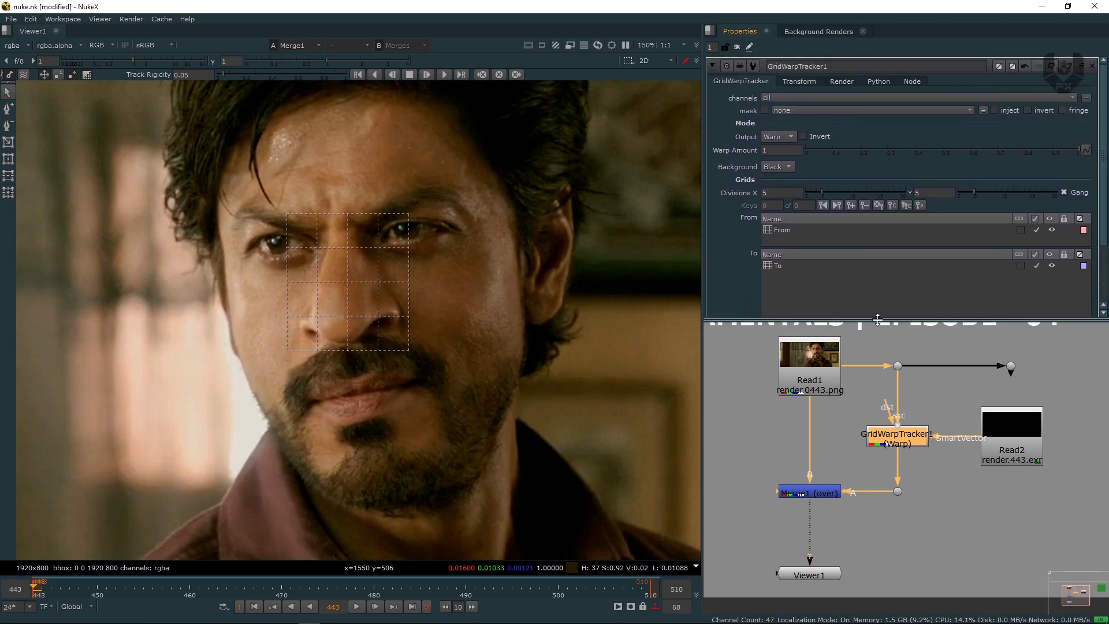
drag(878, 317, 878, 365)
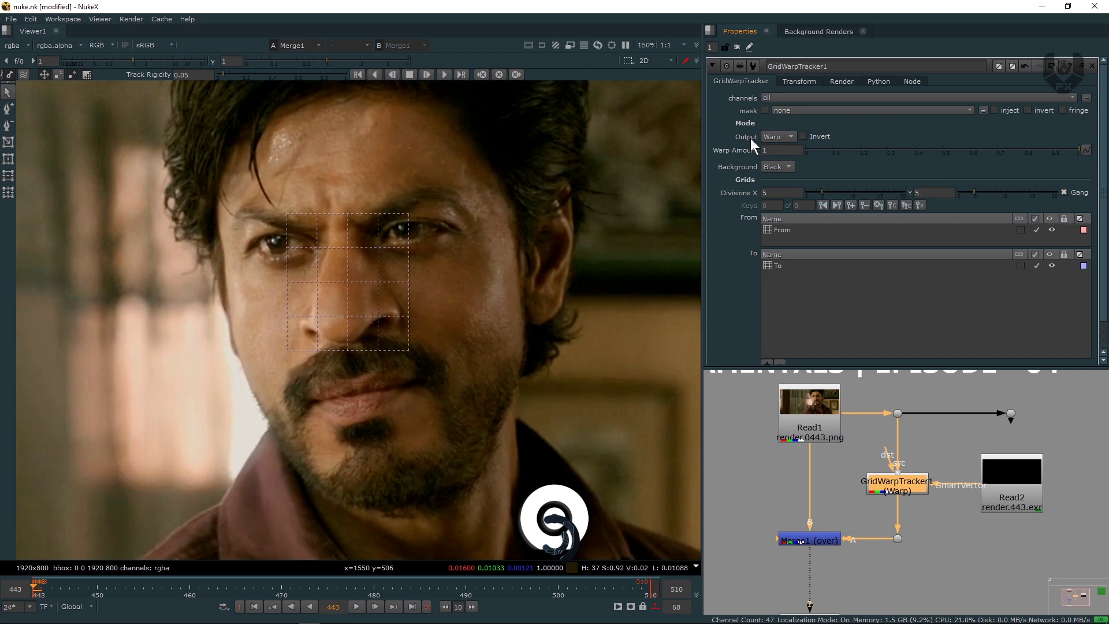
click(777, 136)
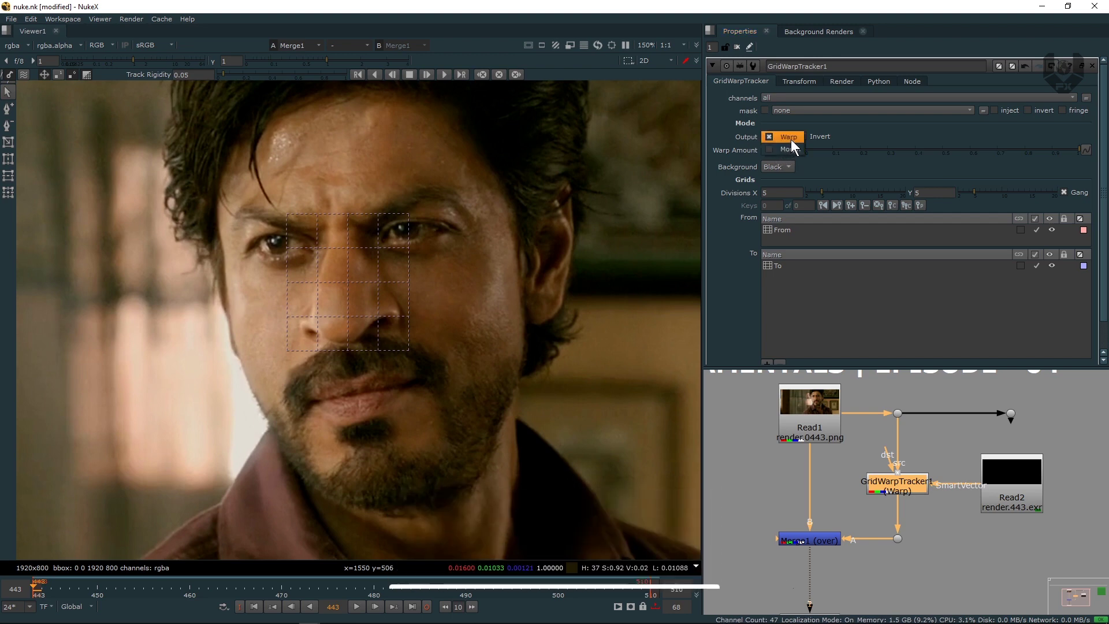
click(809, 137)
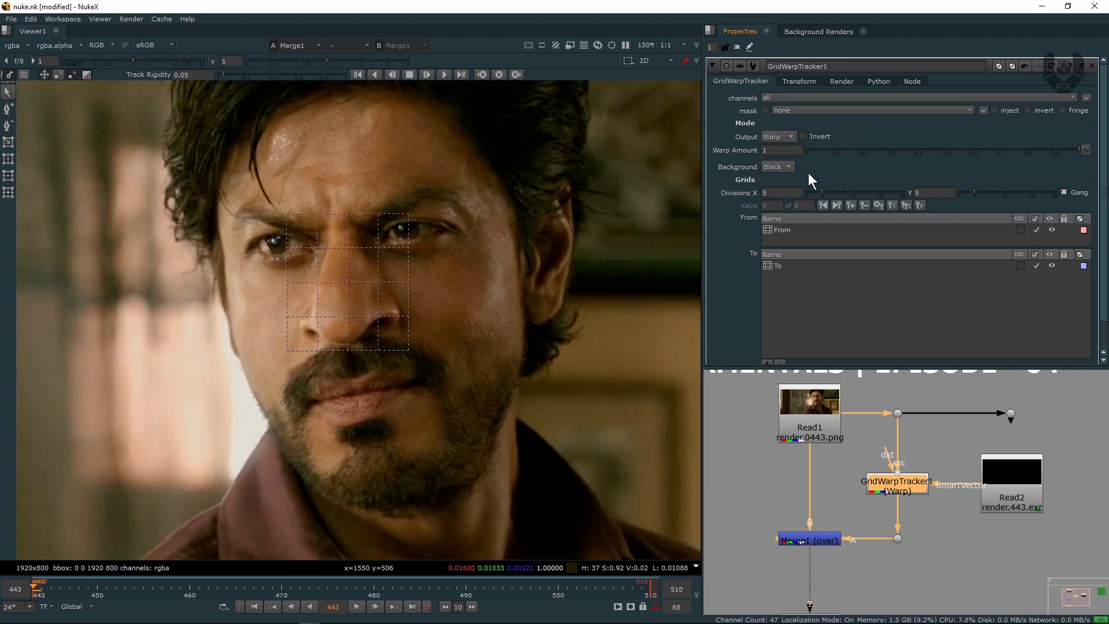
click(788, 137)
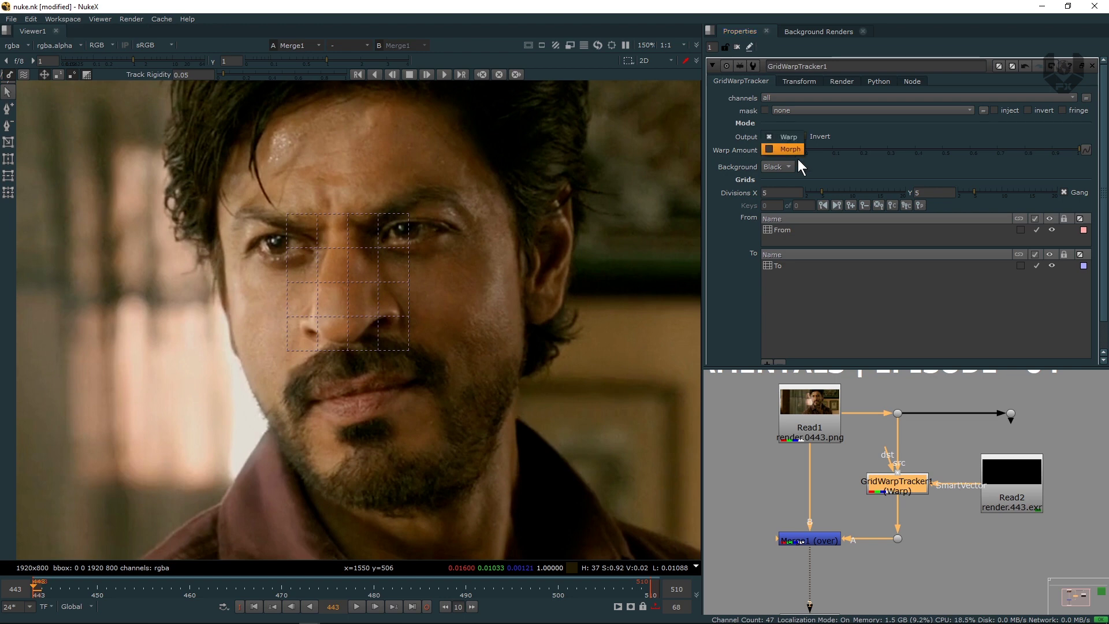
click(861, 138)
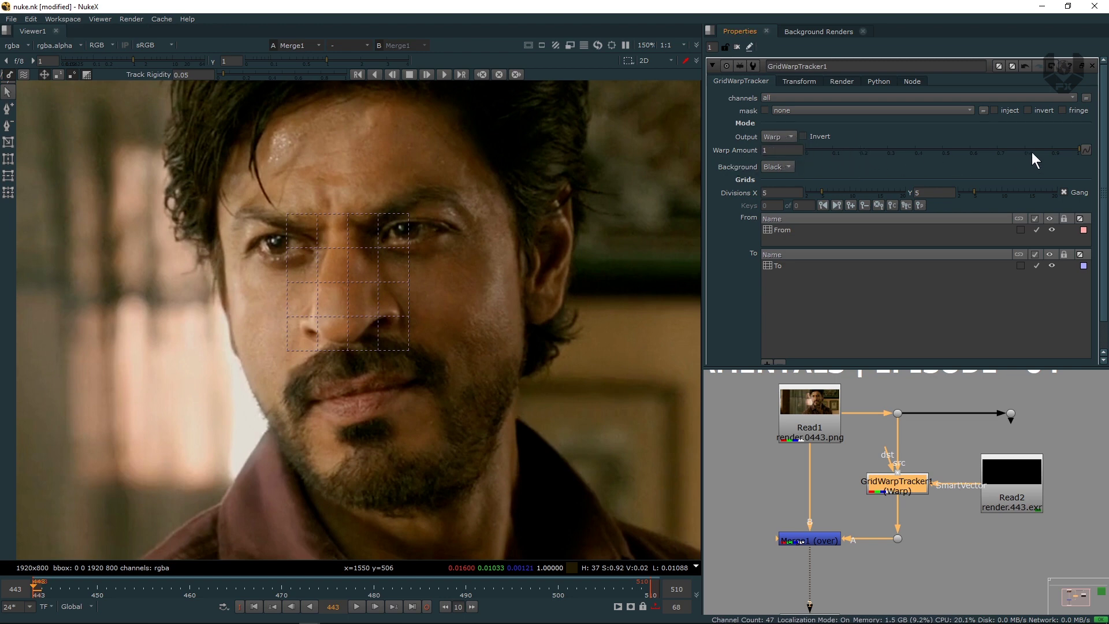
click(785, 166)
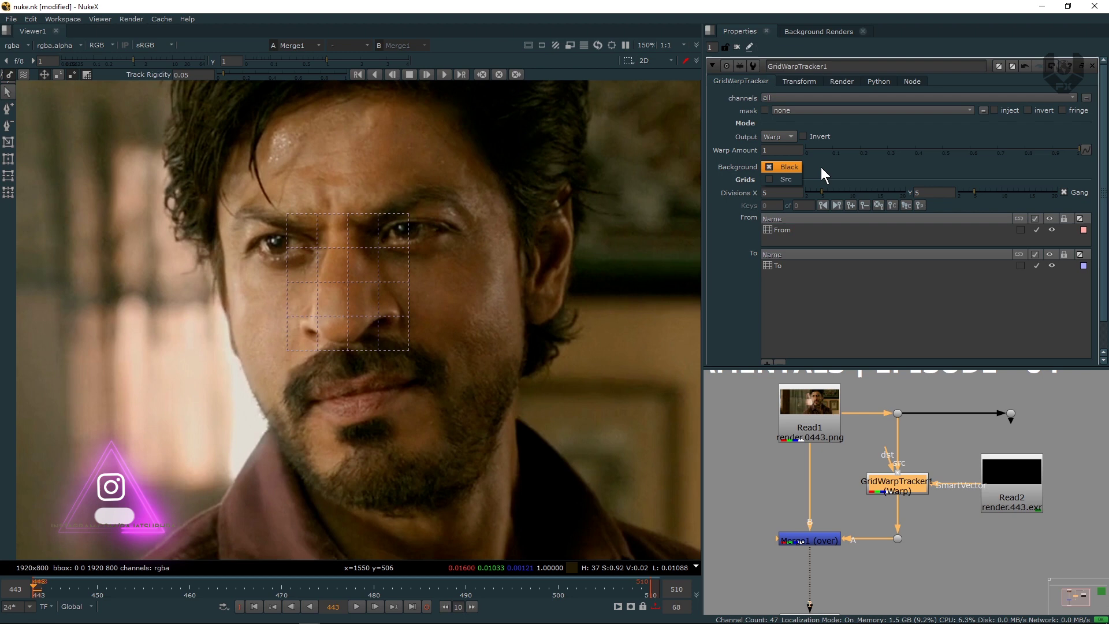
click(820, 168)
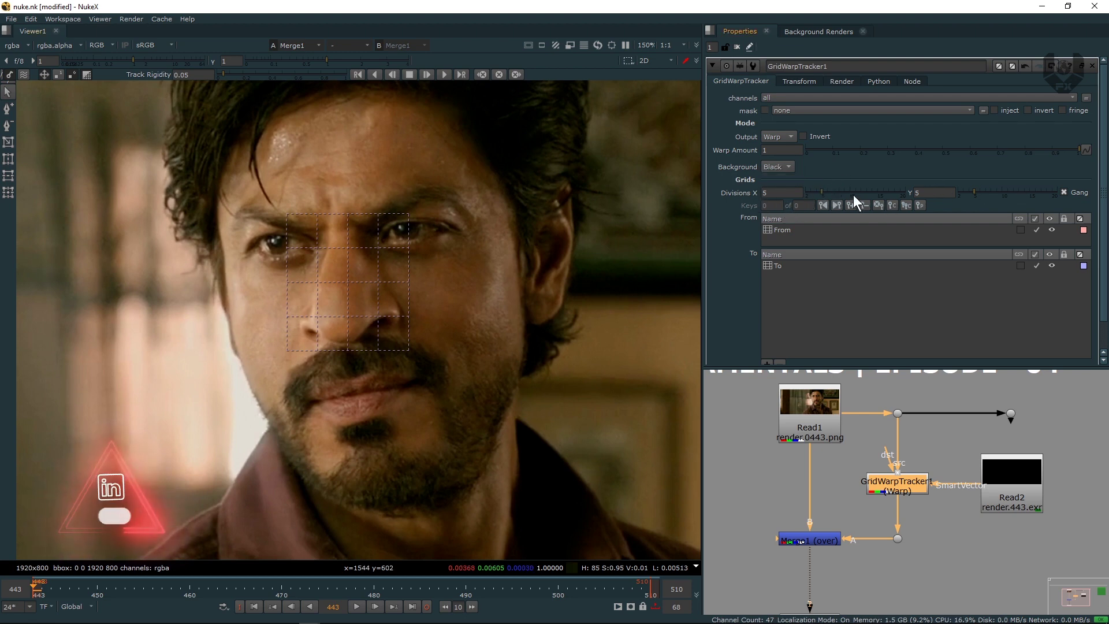
drag(823, 192, 824, 195)
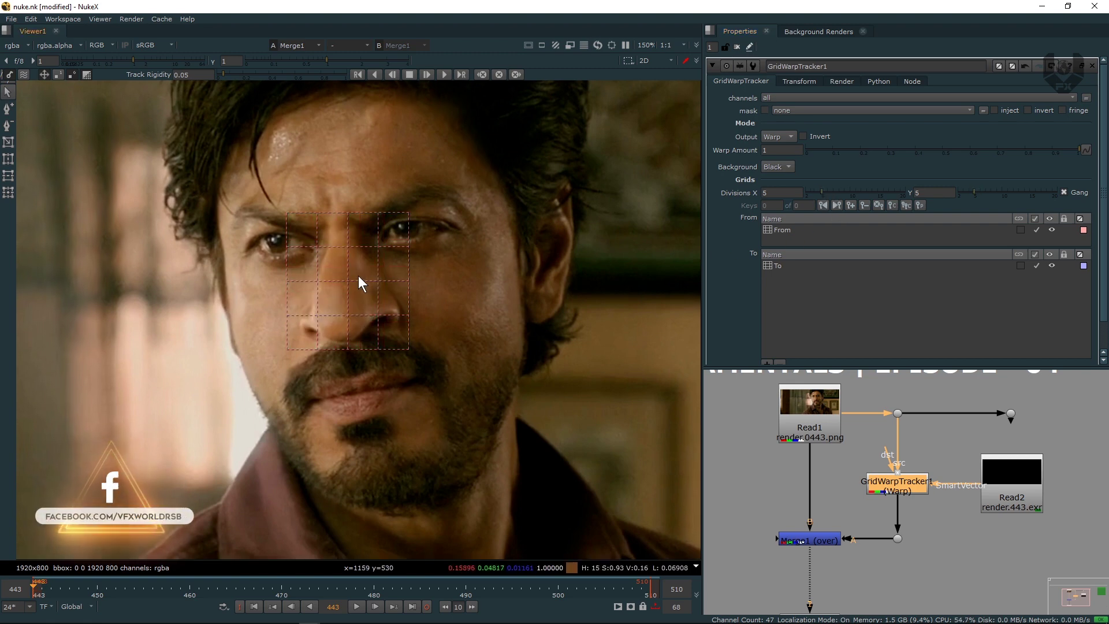
scroll(370, 243, up, 2)
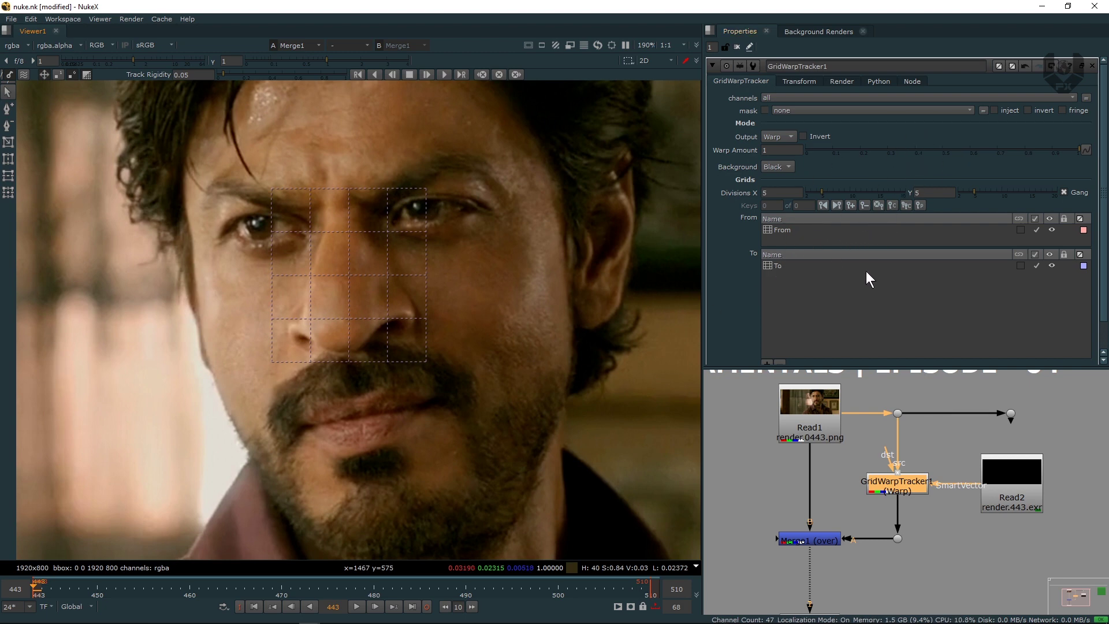
scroll(1091, 278, down, 2)
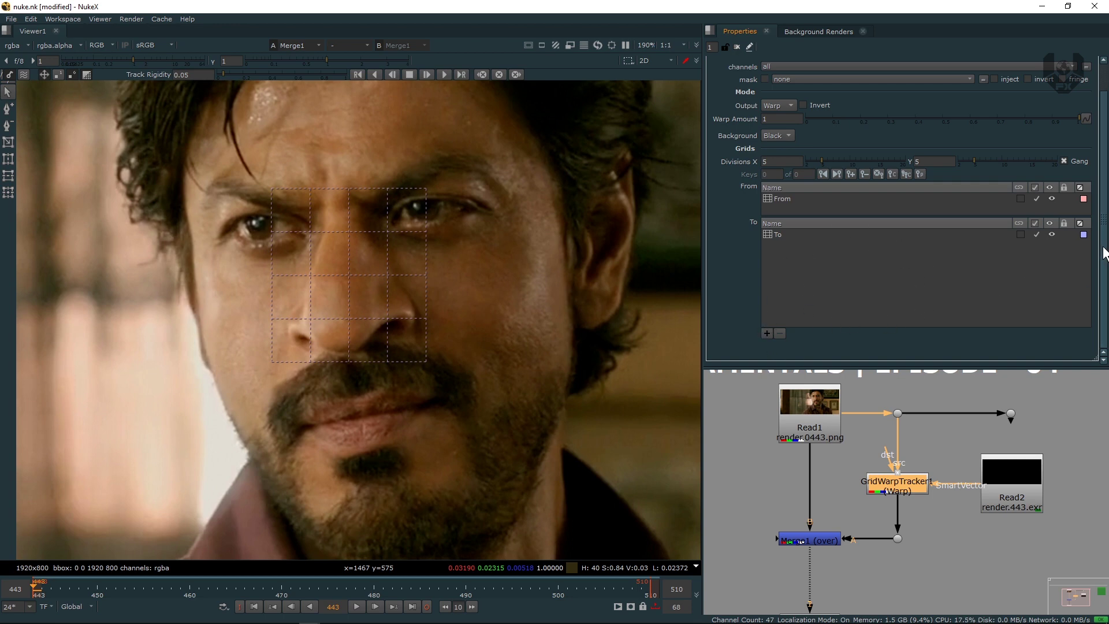
scroll(1103, 252, up, 2)
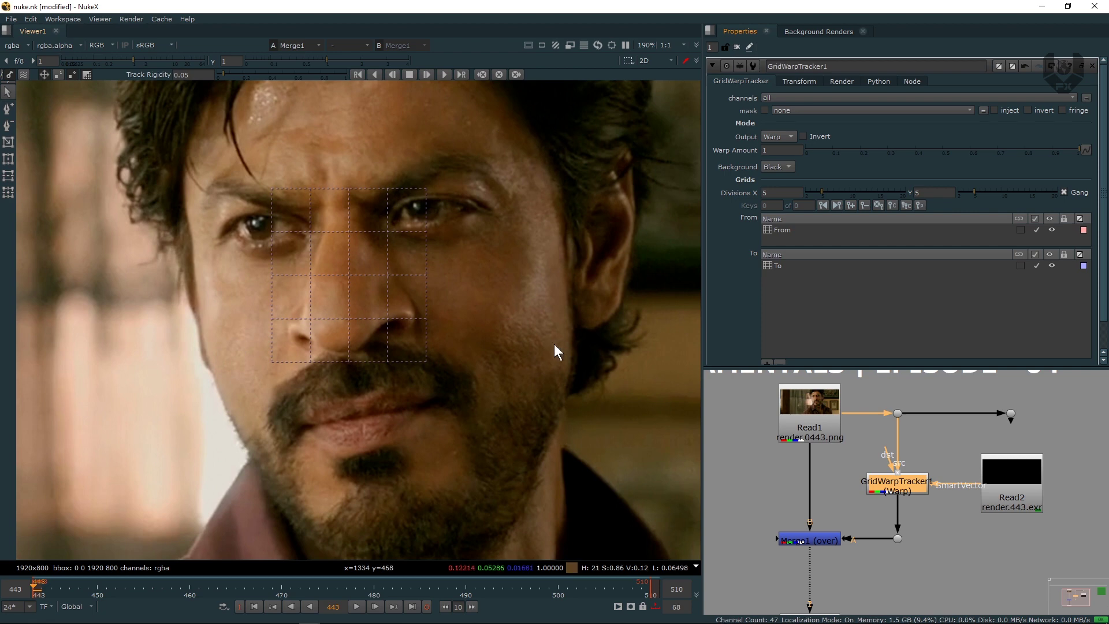
Hide the To grid in the viewer and change the From grid's overlay colour to green
scroll(328, 265, up, 2)
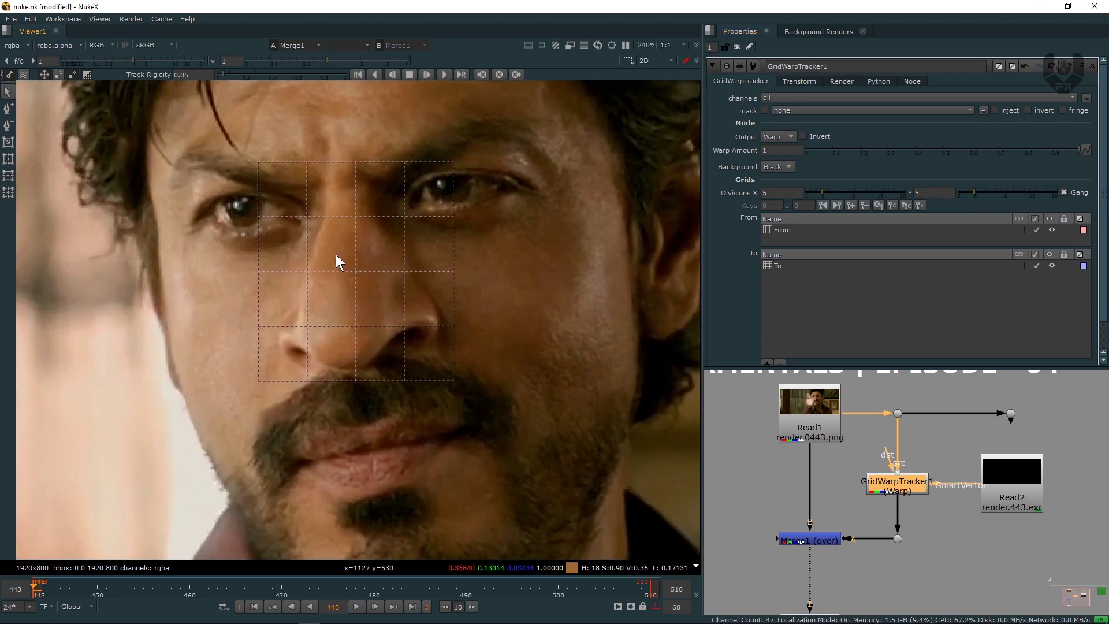
click(800, 230)
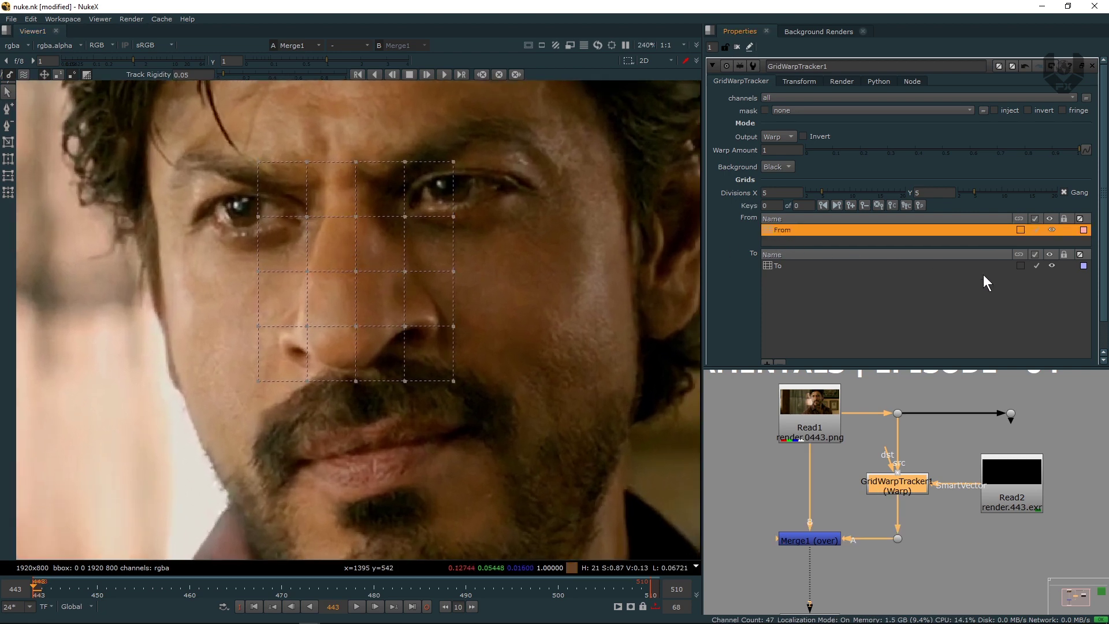
click(1053, 265)
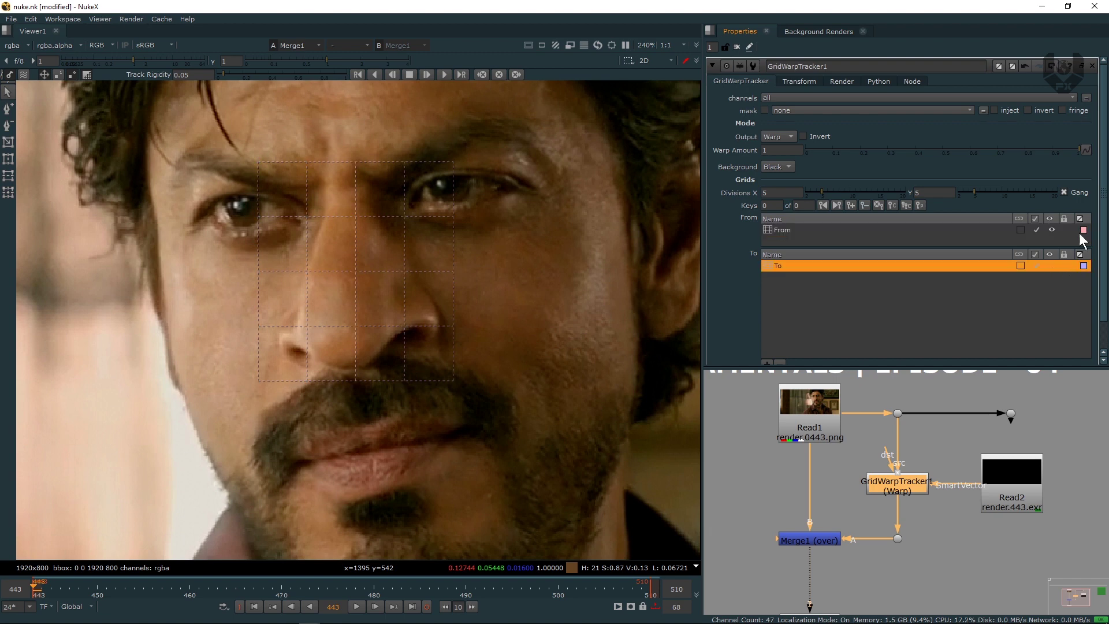
click(1084, 230)
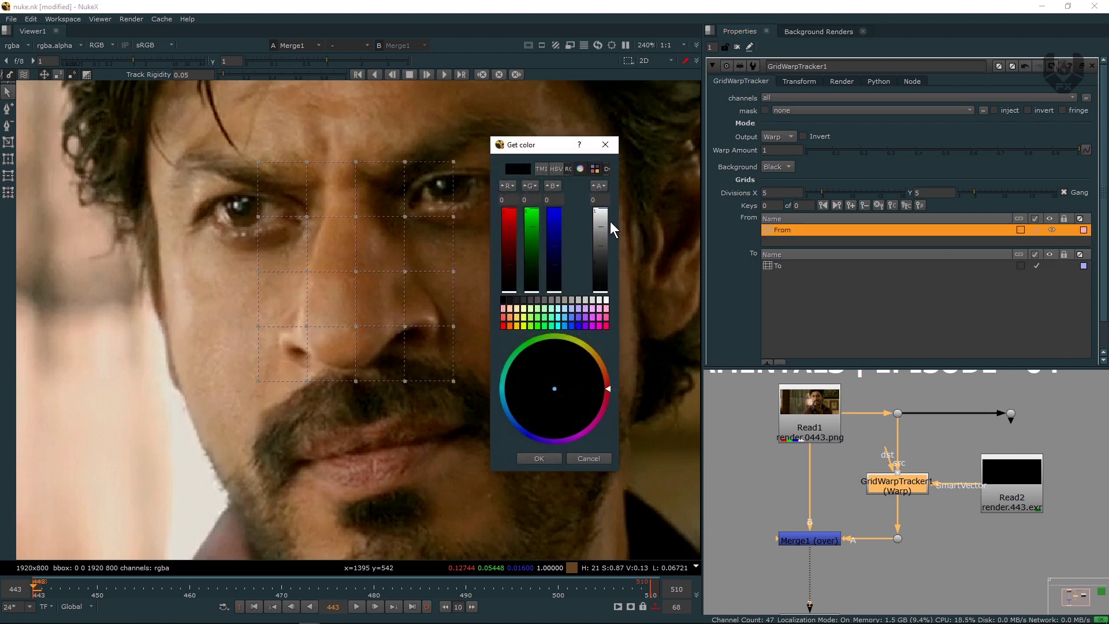
drag(531, 263, 532, 223)
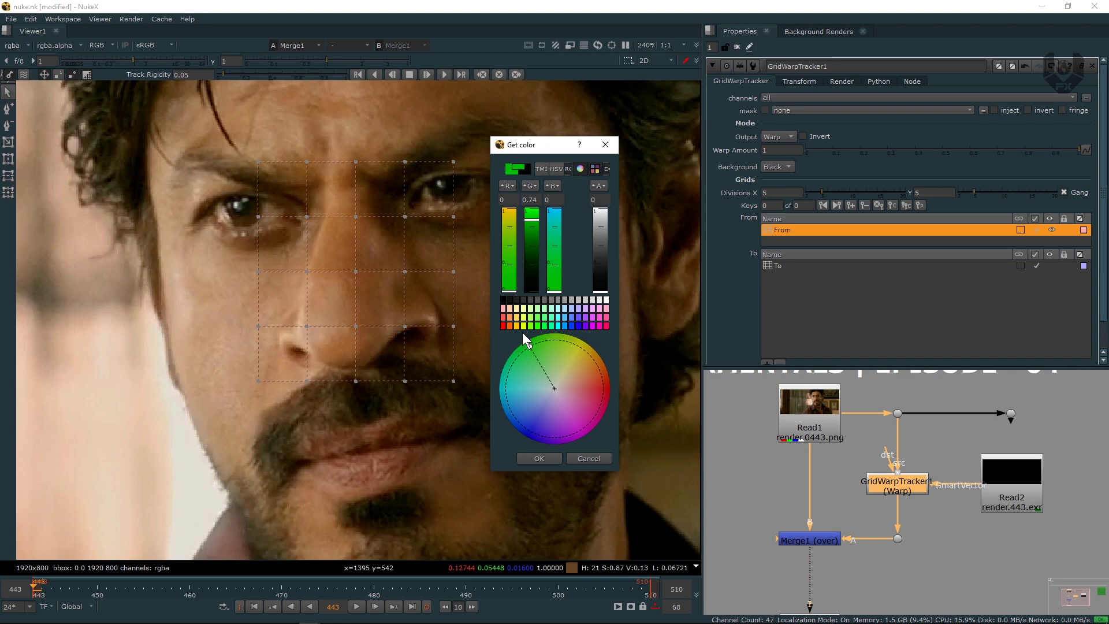
click(602, 149)
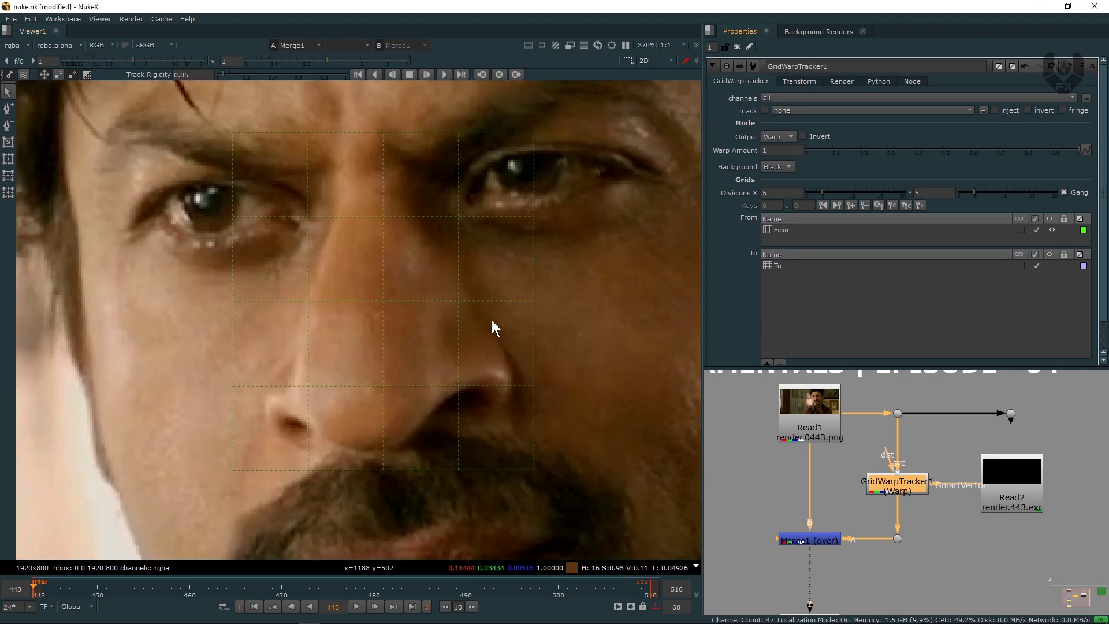
Raise the warp grid's divisions to 6 by 6 and display the Read1 footage in the viewer
scroll(465, 269, down, 1)
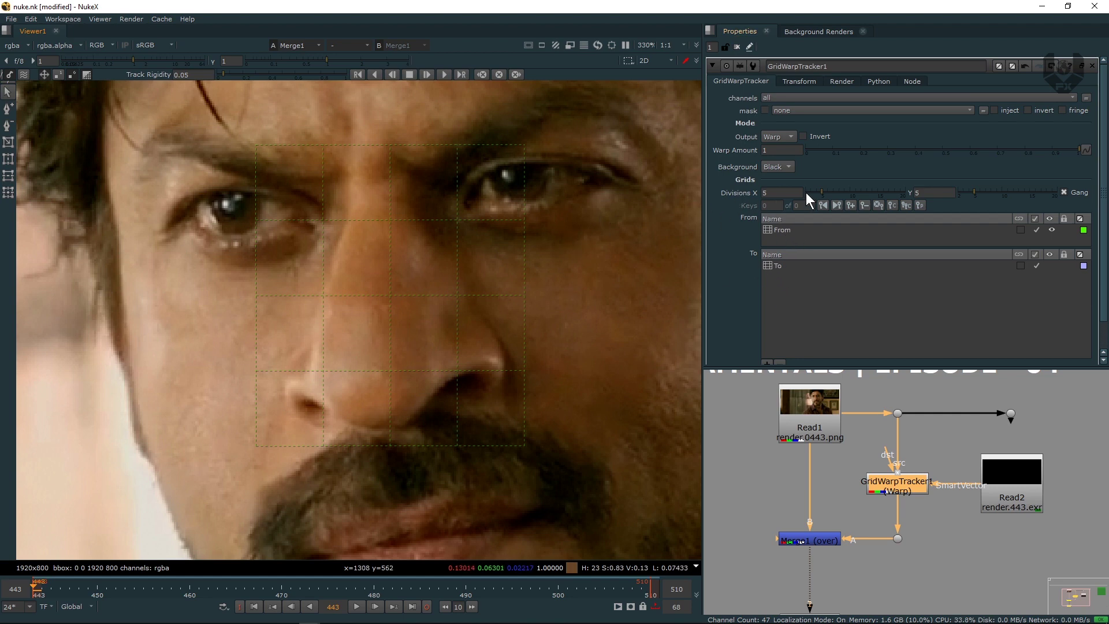
drag(823, 191, 828, 191)
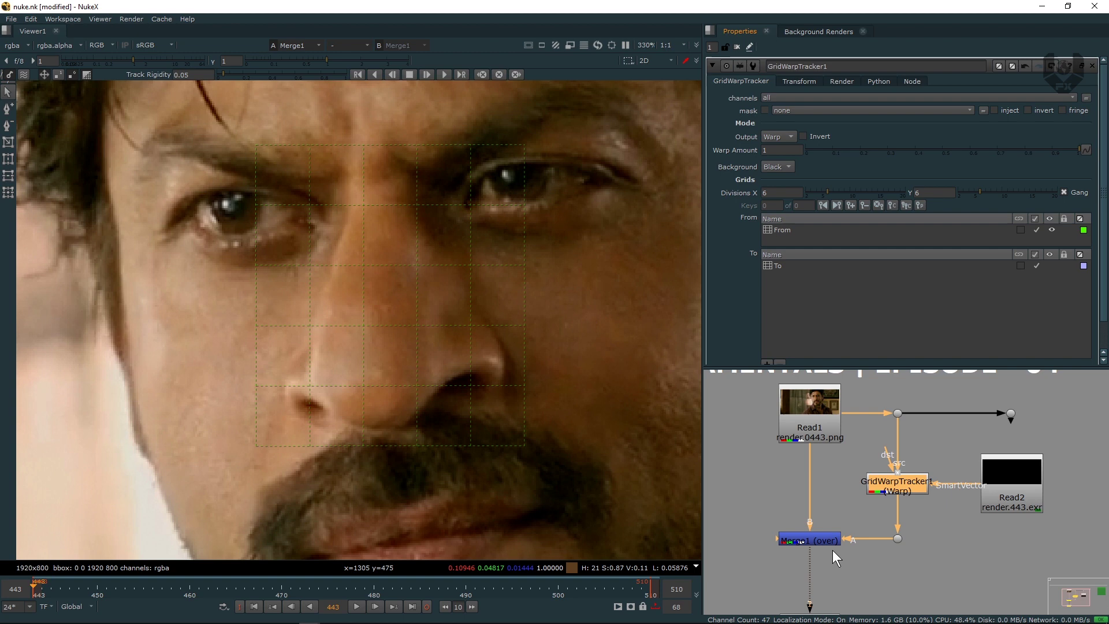
drag(811, 551, 779, 443)
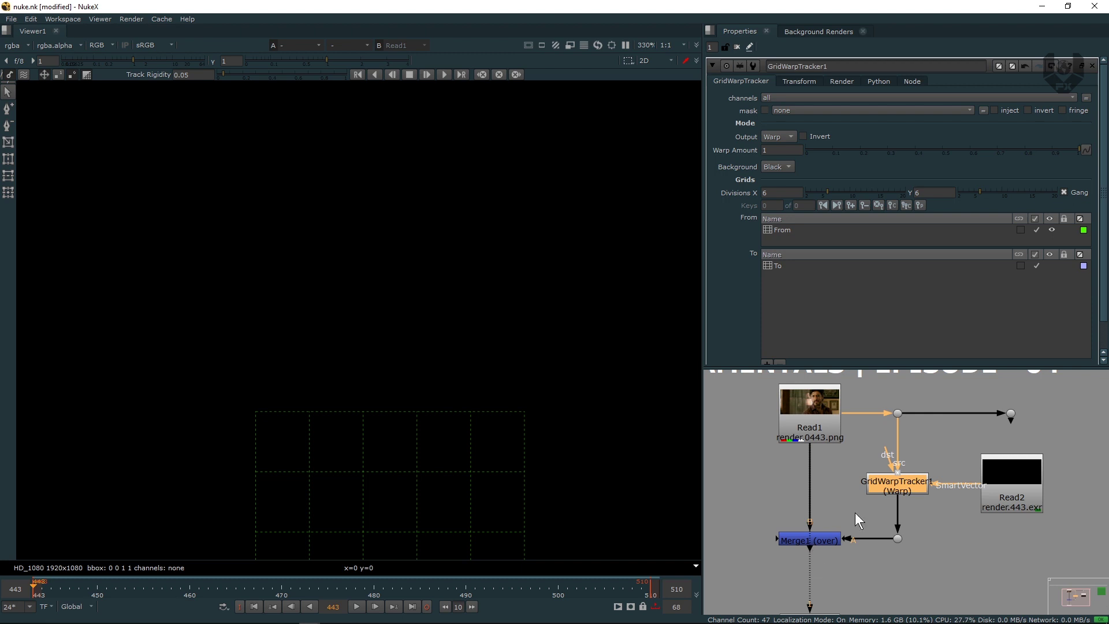
middle_drag(797, 463, 800, 416)
key(1)
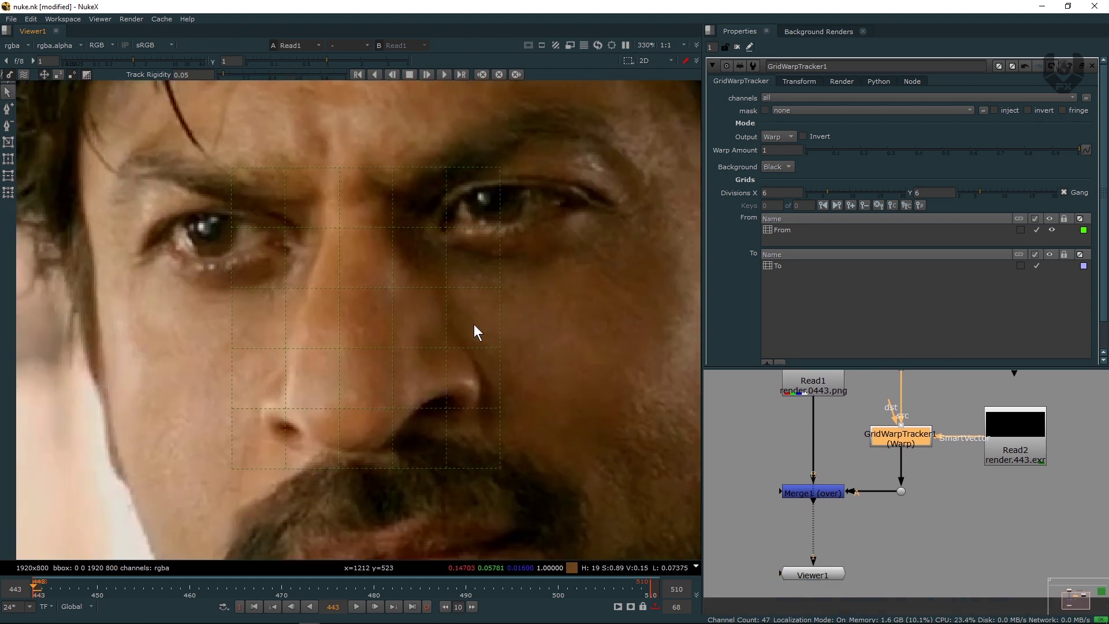
Move the From grid's inner points beside the nose bridge, below the inner eye corner, onto the nose's edge
scroll(337, 283, up, 1)
click(284, 286)
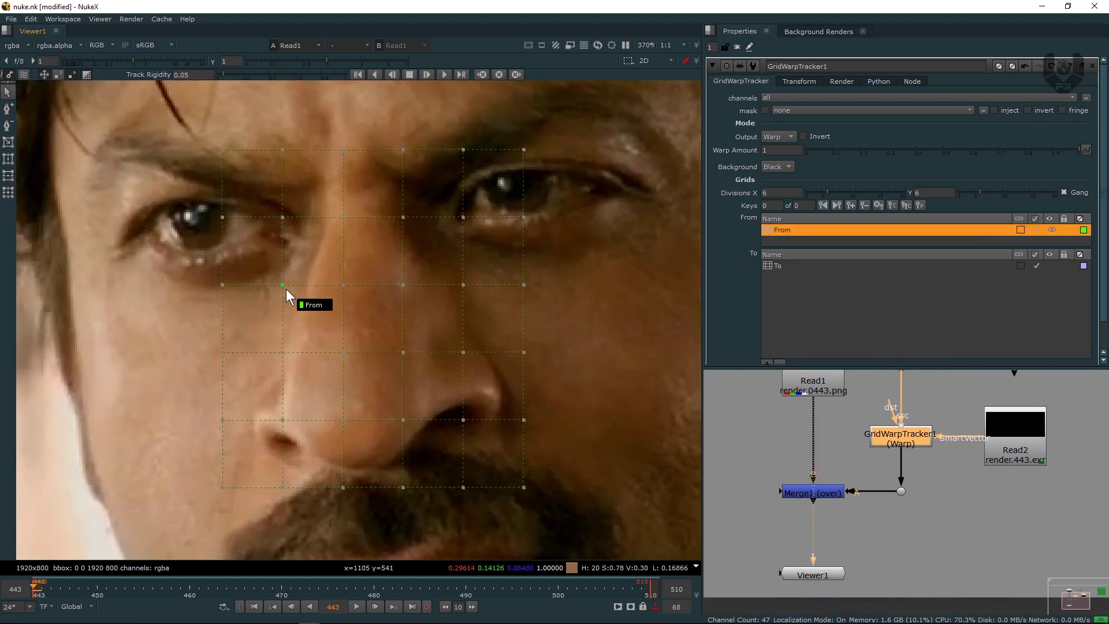
scroll(287, 288, up, 1)
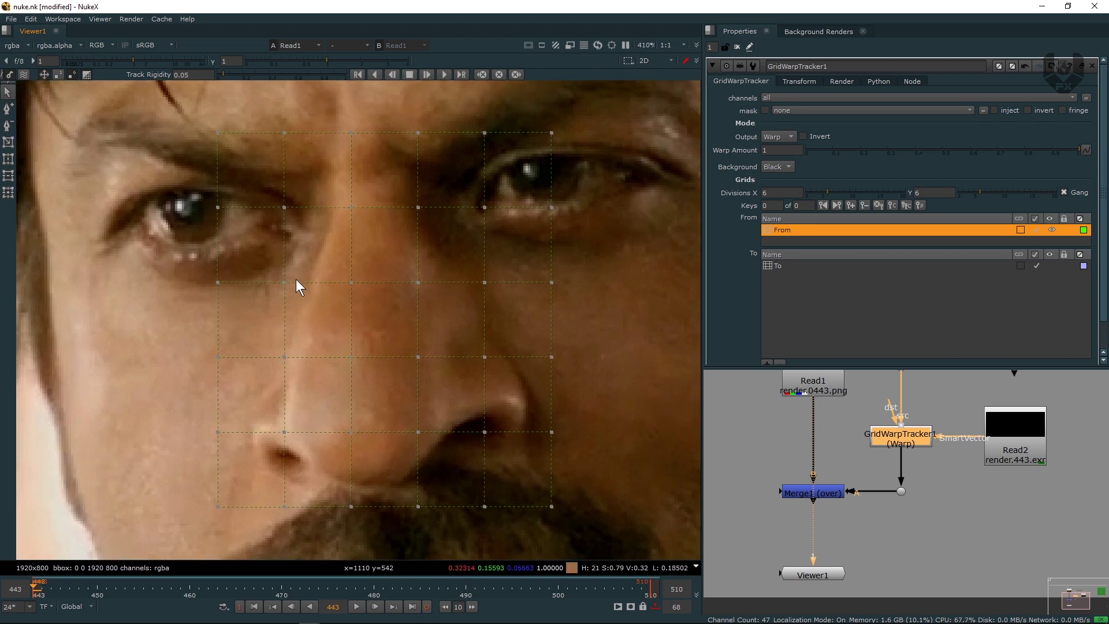
drag(285, 283, 307, 282)
drag(285, 208, 318, 256)
click(308, 282)
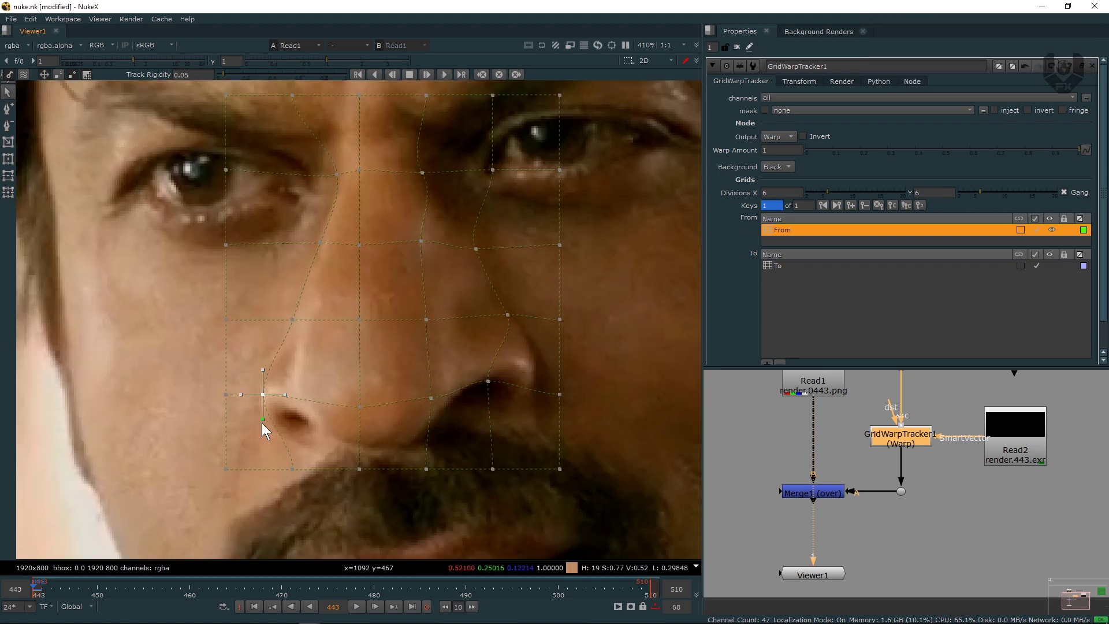
Fit the From grid's inner points to the nose bridge, nostril edges and underside of the nose tip
drag(431, 399, 442, 411)
drag(507, 315, 509, 320)
drag(493, 170, 455, 178)
drag(423, 172, 395, 172)
drag(426, 320, 418, 318)
drag(360, 406, 365, 445)
drag(387, 445, 401, 446)
drag(263, 395, 264, 397)
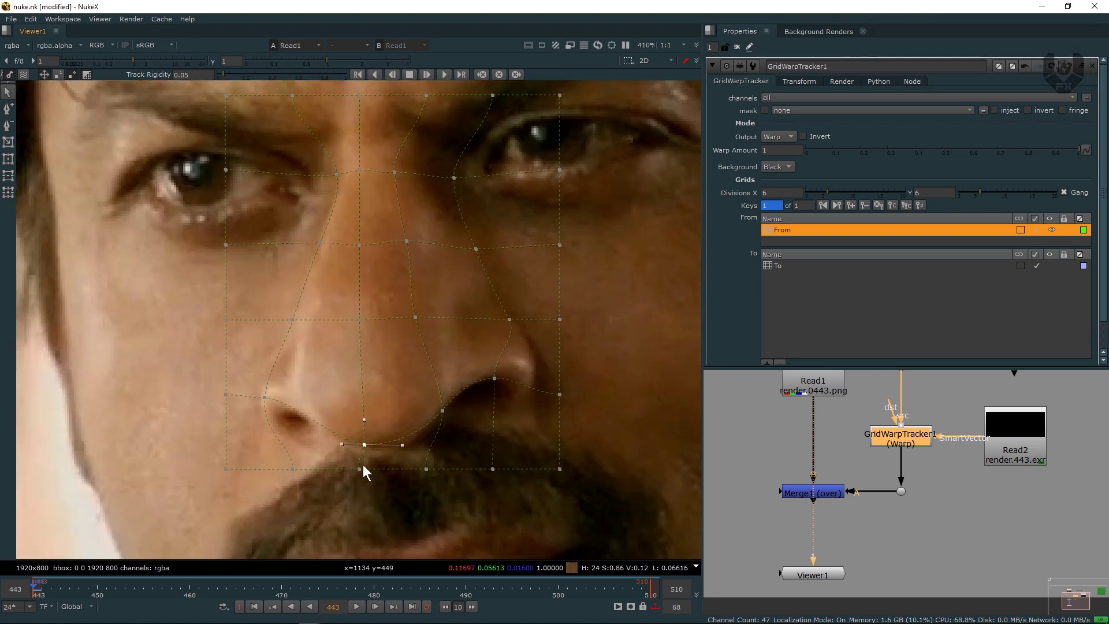
Reshape the From grid's lower border below the nose, pulling in the corner and side points by the far nostril
drag(359, 469, 368, 482)
drag(427, 469, 431, 477)
drag(493, 469, 551, 446)
drag(560, 395, 567, 392)
middle_drag(563, 289, 574, 337)
middle_drag(463, 289, 501, 218)
click(455, 218)
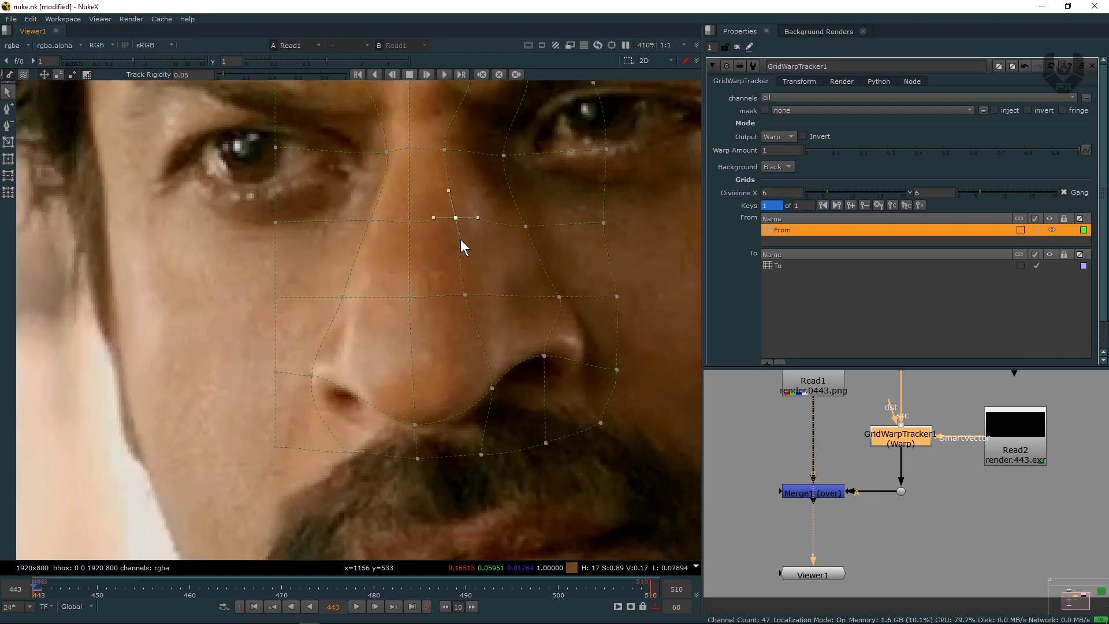
Refine the From grid points around the far nostril and round off the lower corner on the opposite cheek
drag(503, 156, 490, 156)
click(559, 297)
drag(544, 356, 582, 353)
drag(601, 423, 614, 407)
drag(559, 297, 564, 298)
scroll(289, 427, up, 2)
drag(304, 421, 311, 416)
drag(340, 417, 339, 429)
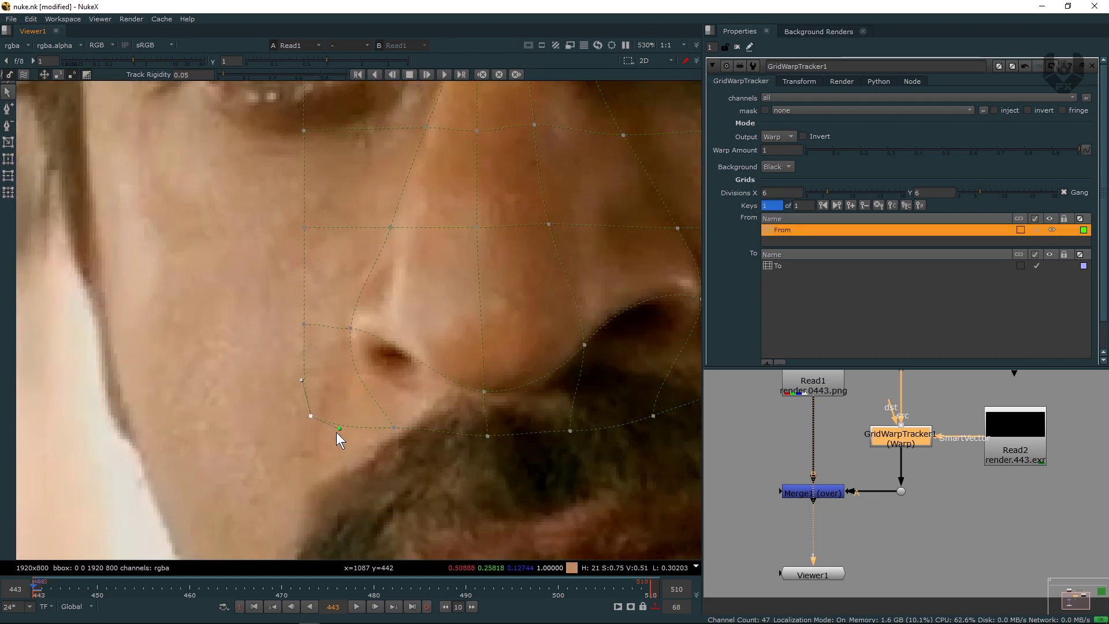
Pull the From grid's upper corners and top border points inward around the brow and nose bridge
drag(304, 130, 314, 130)
middle_drag(346, 231, 357, 406)
drag(313, 209, 350, 204)
middle_drag(352, 205, 342, 250)
drag(477, 159, 475, 174)
middle_drag(520, 231, 360, 248)
drag(490, 176, 449, 209)
drag(576, 176, 489, 252)
Adjust the From grid's outer side points so both borders follow the sides of the nose down the cheeks
drag(518, 296, 510, 307)
drag(569, 370, 541, 378)
drag(586, 465, 576, 466)
middle_drag(449, 343, 503, 327)
middle_drag(231, 347, 288, 199)
drag(265, 206, 299, 205)
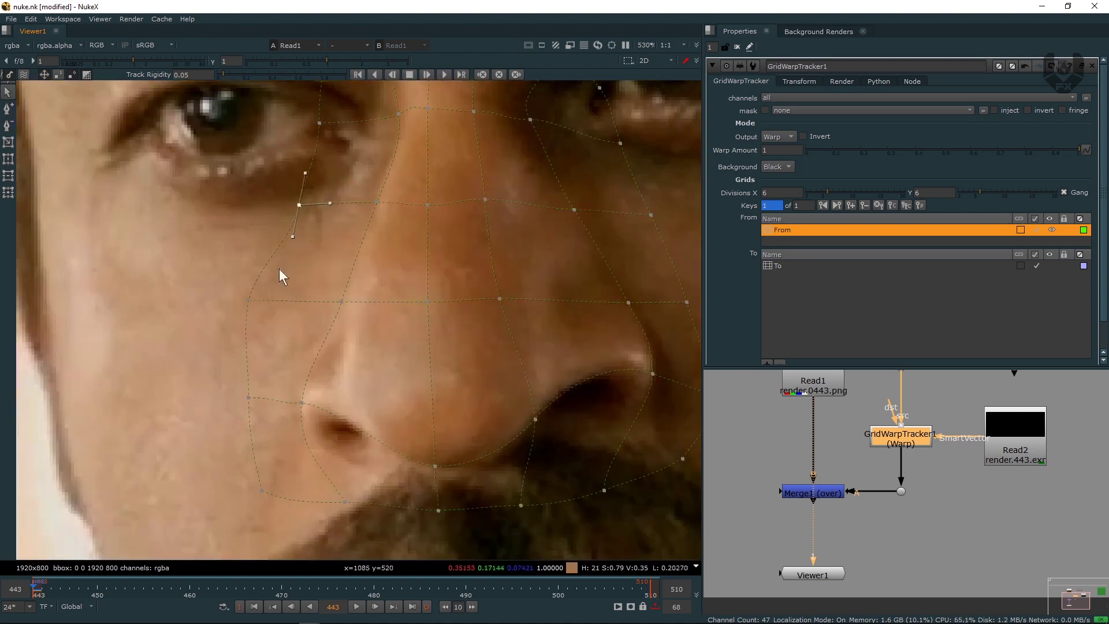
scroll(341, 307, down, 7)
scroll(424, 266, up, 4)
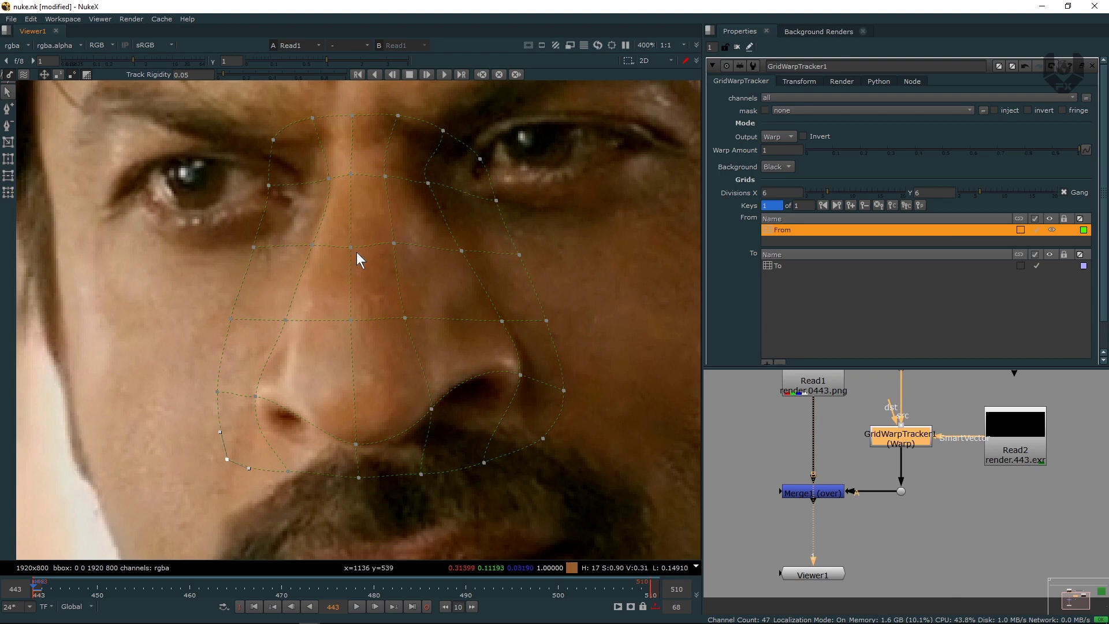
Insert extra grid lines across the nose until the grid has 10 by 10 divisions
click(8, 109)
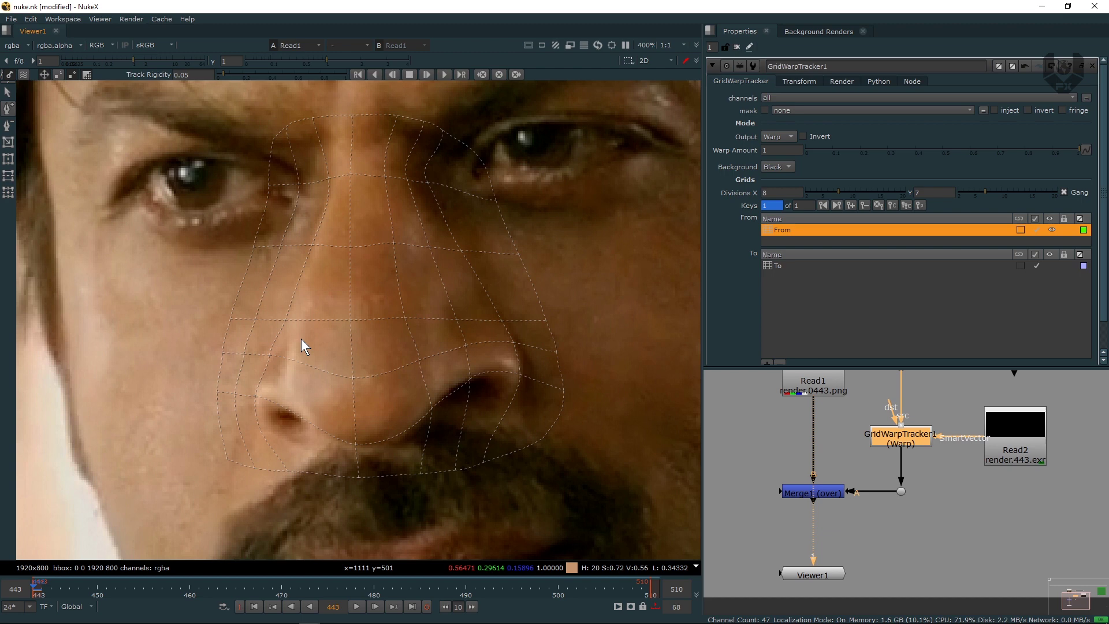
click(522, 323)
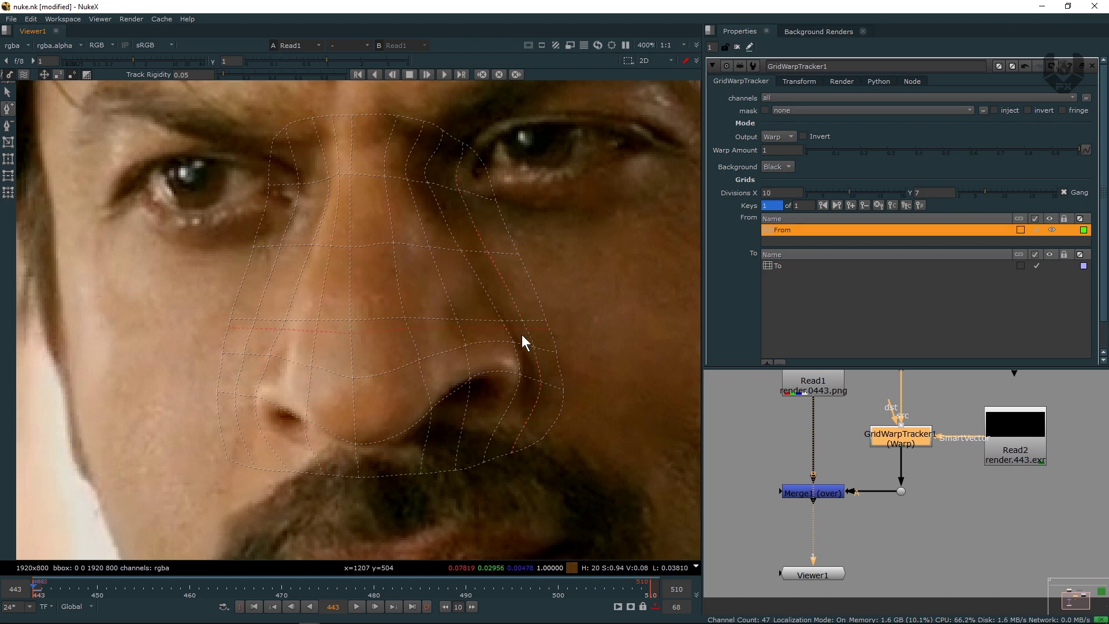
click(356, 415)
click(324, 282)
click(9, 90)
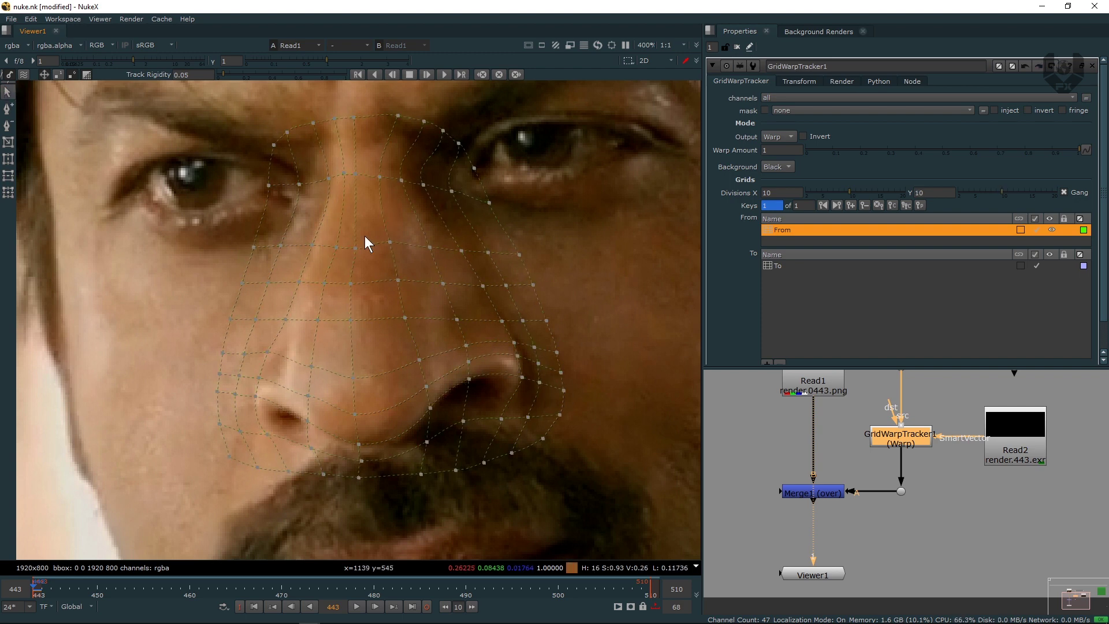
Track the From grid forward from frame 443 to frame 510 using the SmartVector data
scroll(365, 236, down, 3)
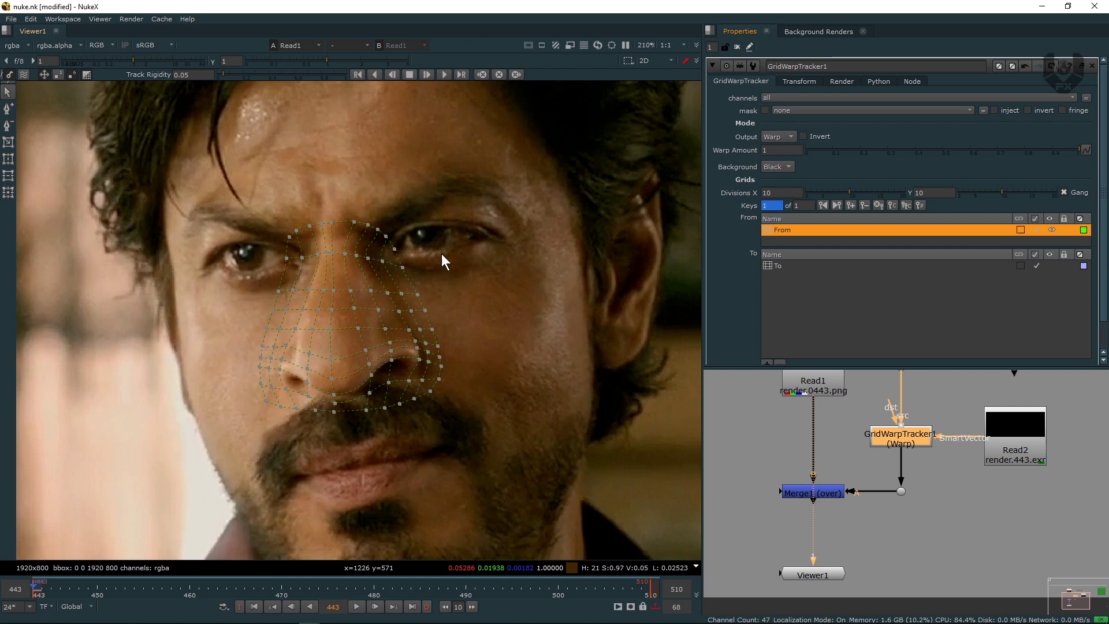
click(428, 75)
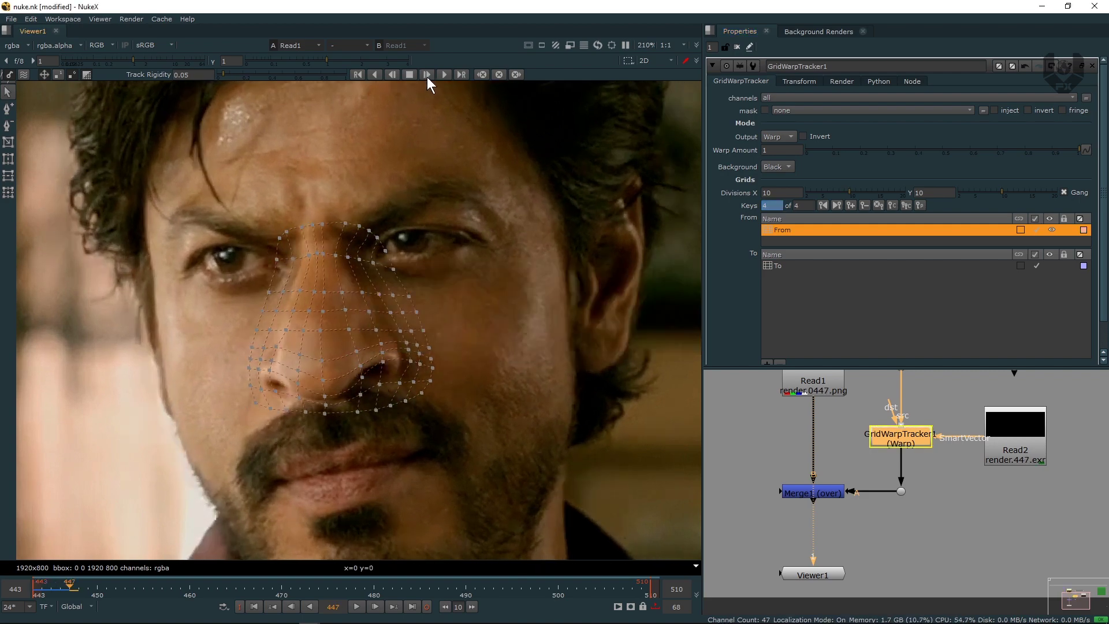
click(426, 75)
click(609, 329)
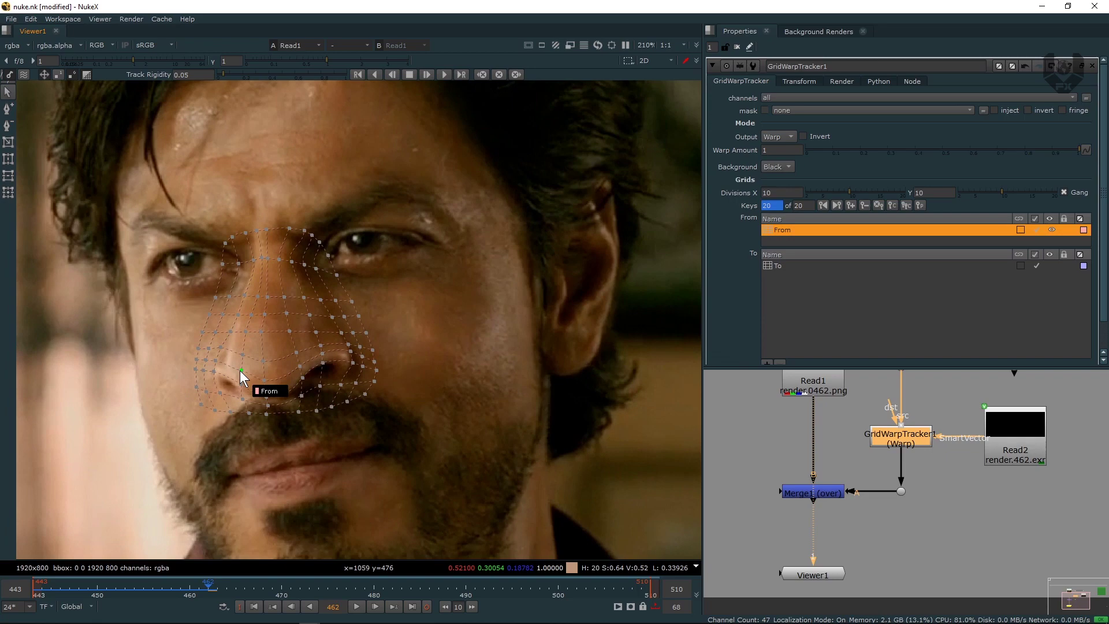
scroll(241, 369, up, 4)
scroll(254, 265, down, 2)
click(427, 75)
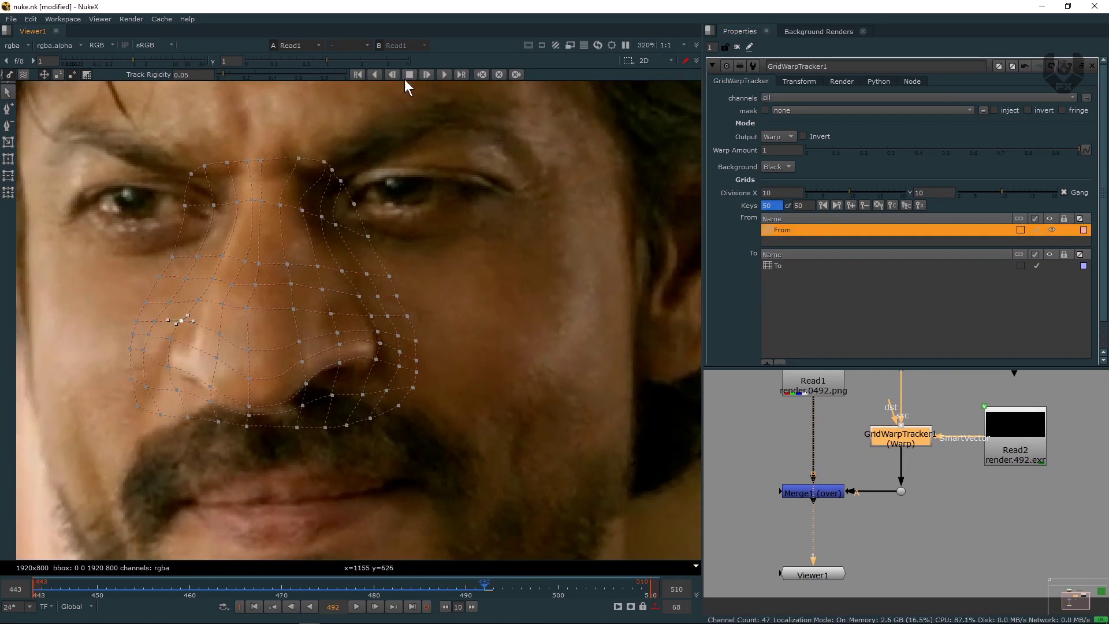
click(407, 76)
click(419, 284)
click(425, 75)
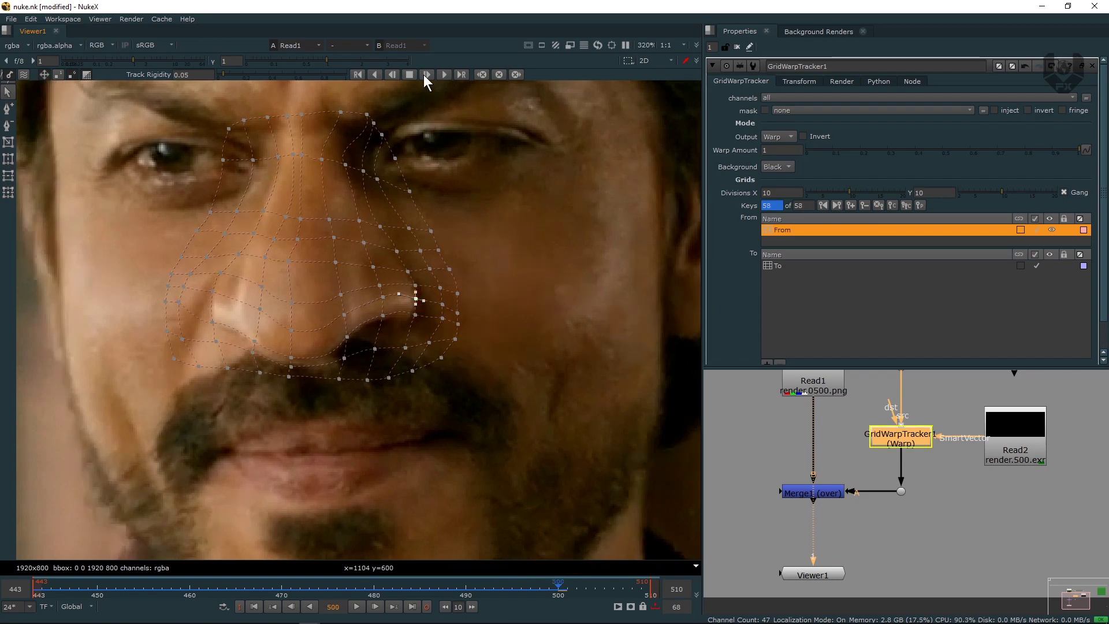
Play and scrub the shot to check the tracked From grid, ending back at frame 443
click(357, 605)
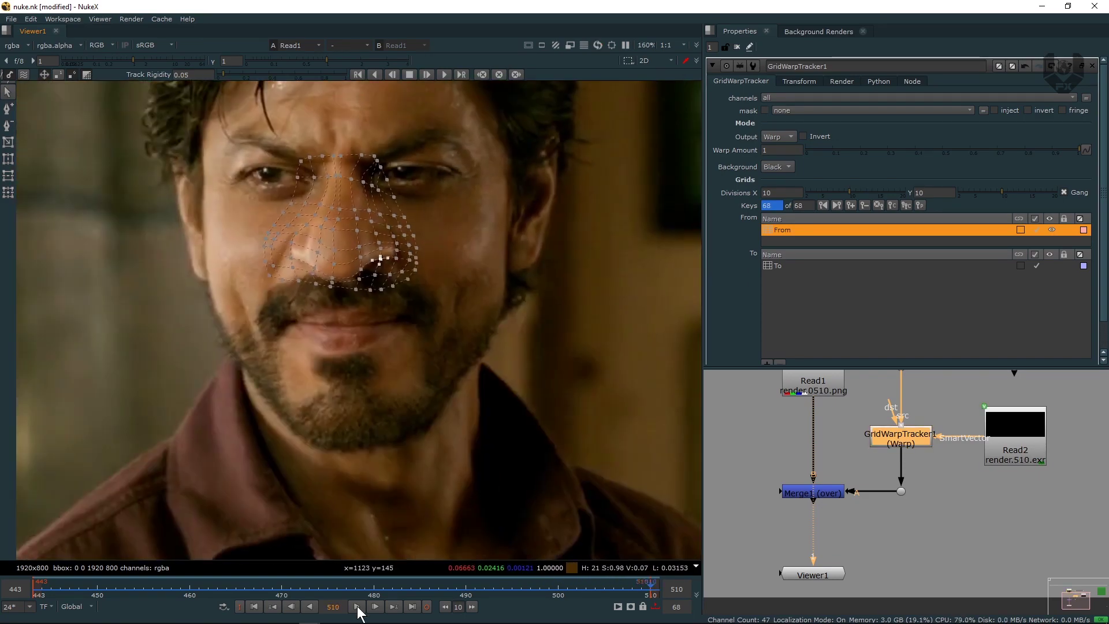
drag(75, 586, 81, 539)
click(254, 607)
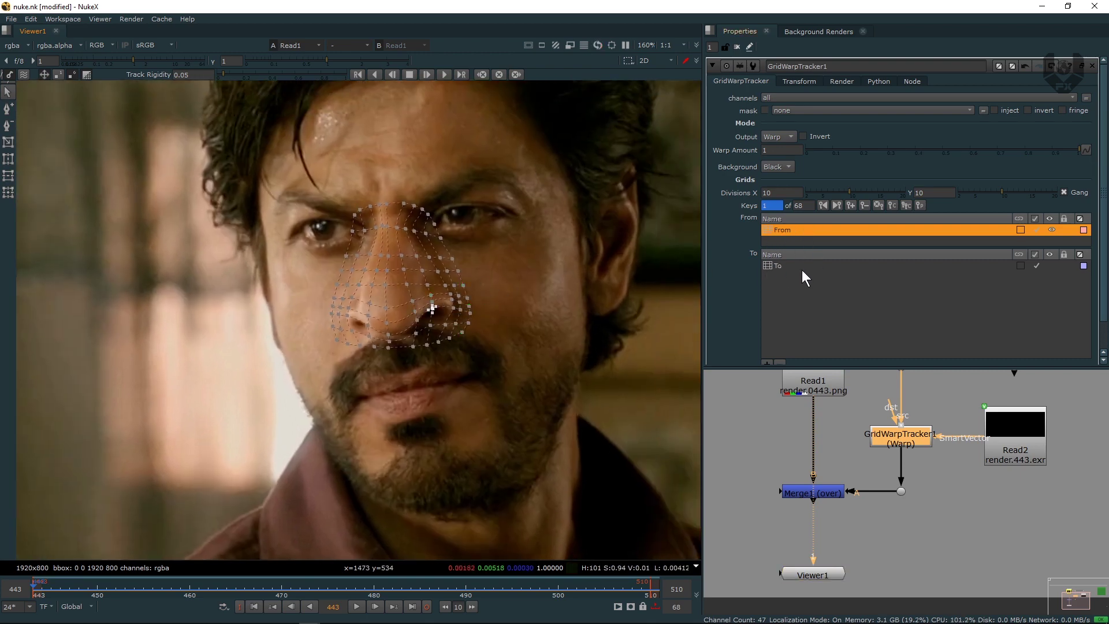
Make the To grid visible and scrub the opening frames to compare its motion with the face
click(805, 233)
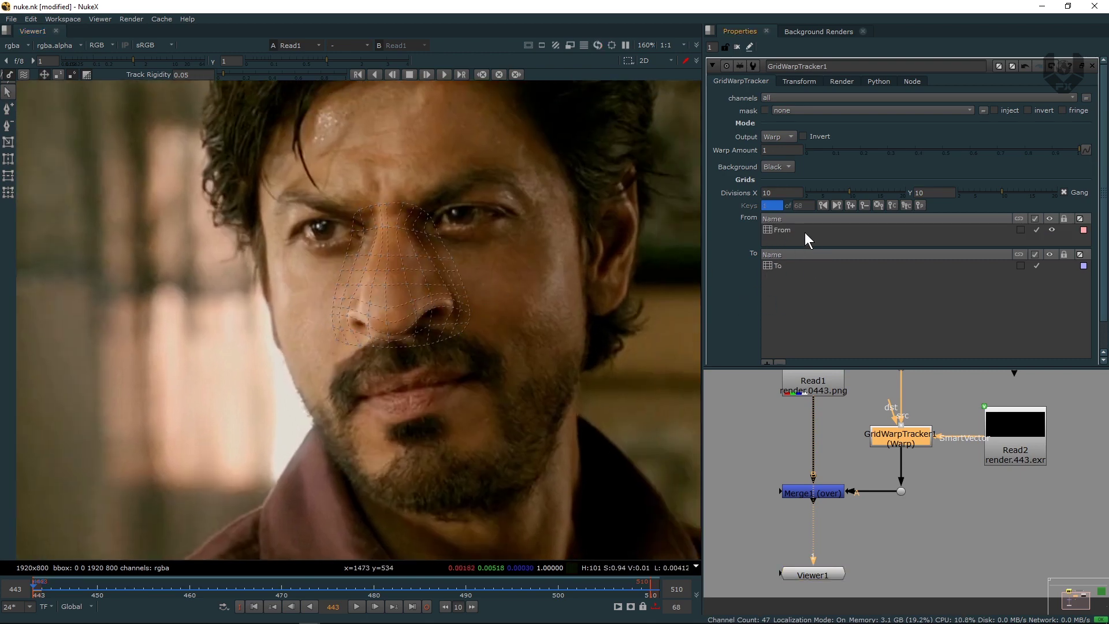
click(785, 266)
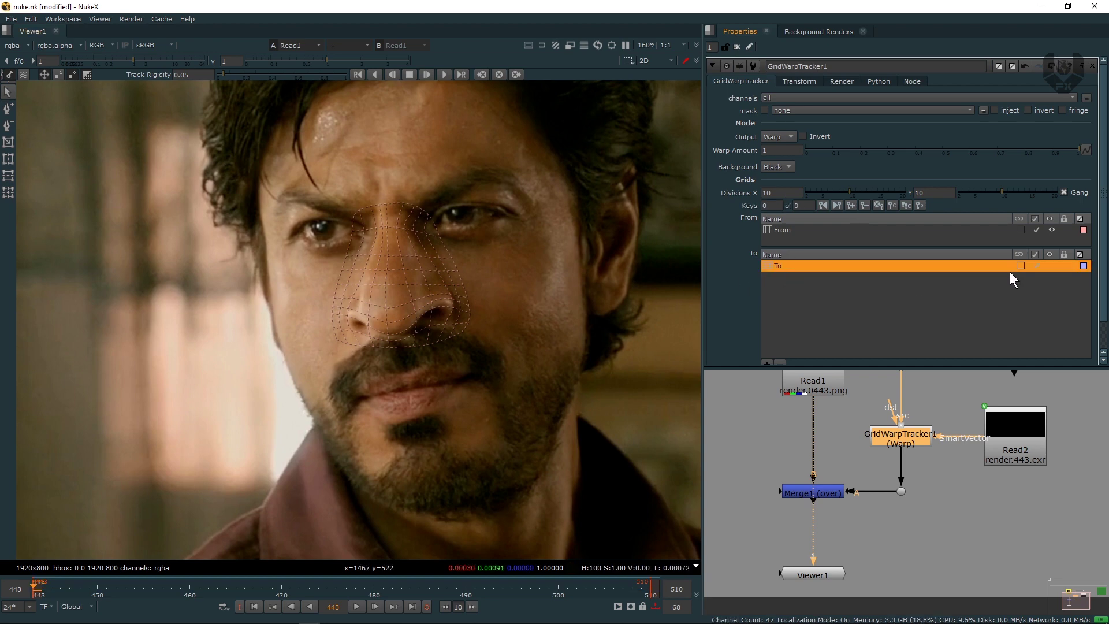
click(1050, 266)
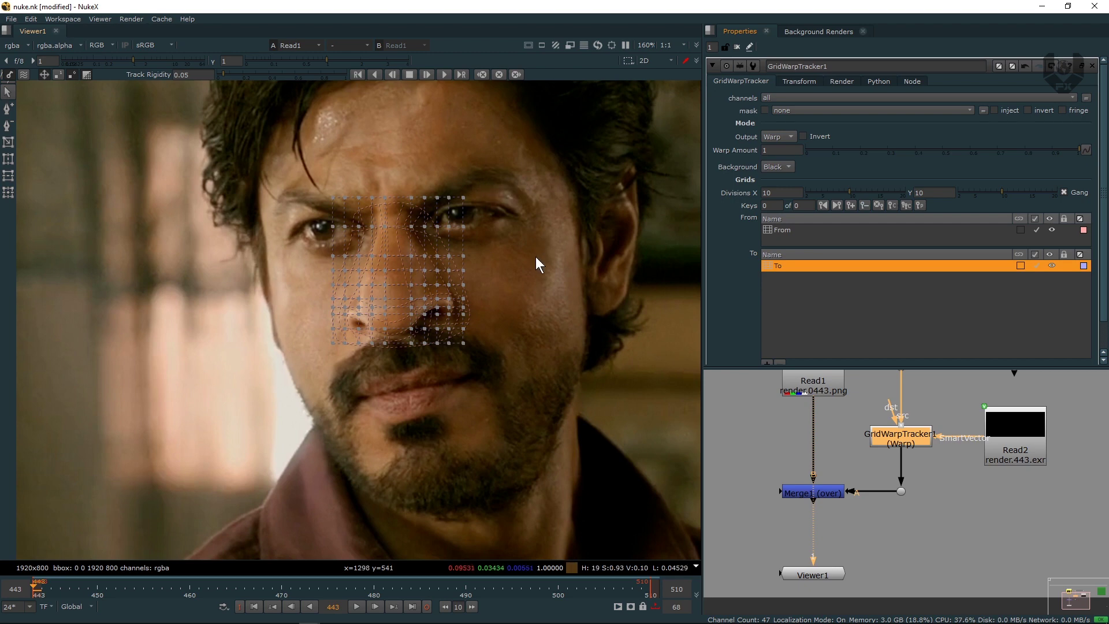
drag(44, 586, 116, 576)
click(255, 608)
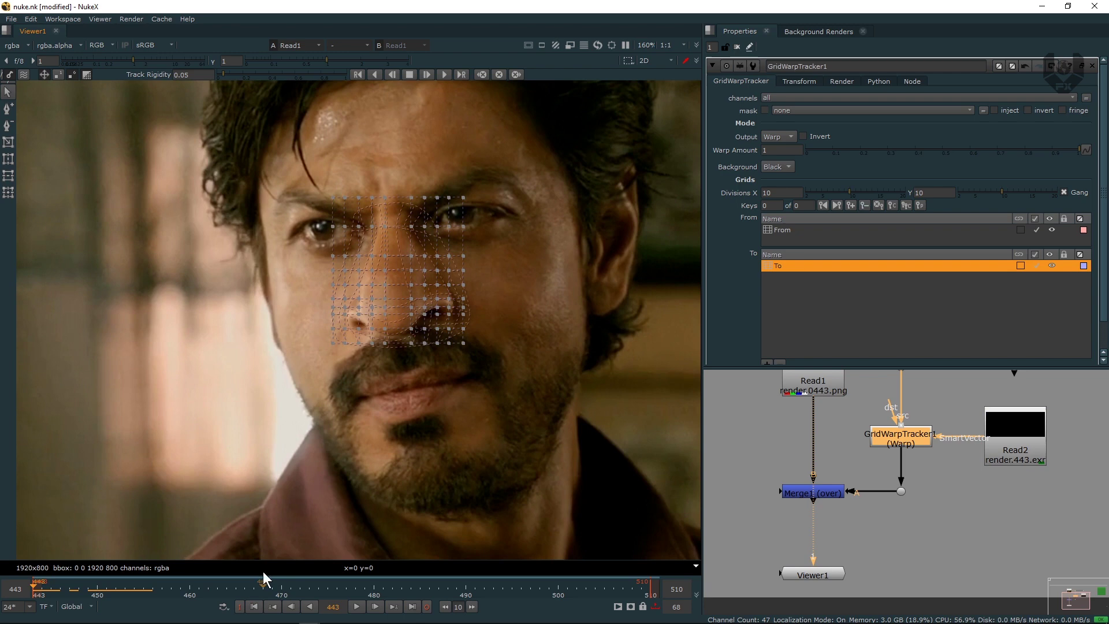
Copy all keys from the tracked From grid and paste them onto the To grid
click(795, 231)
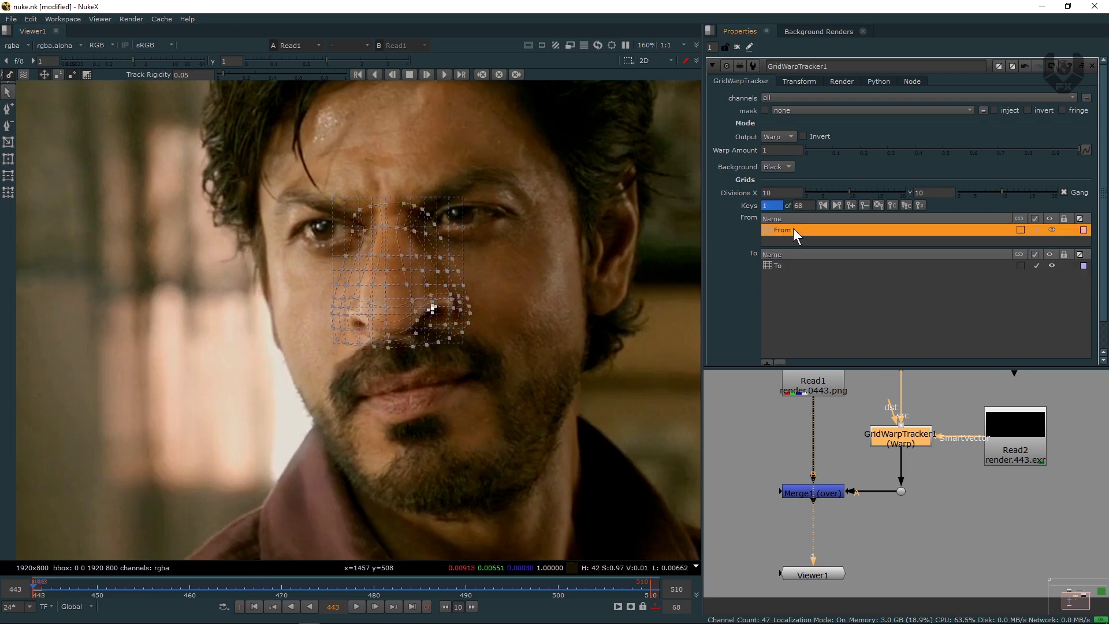
right_click(795, 230)
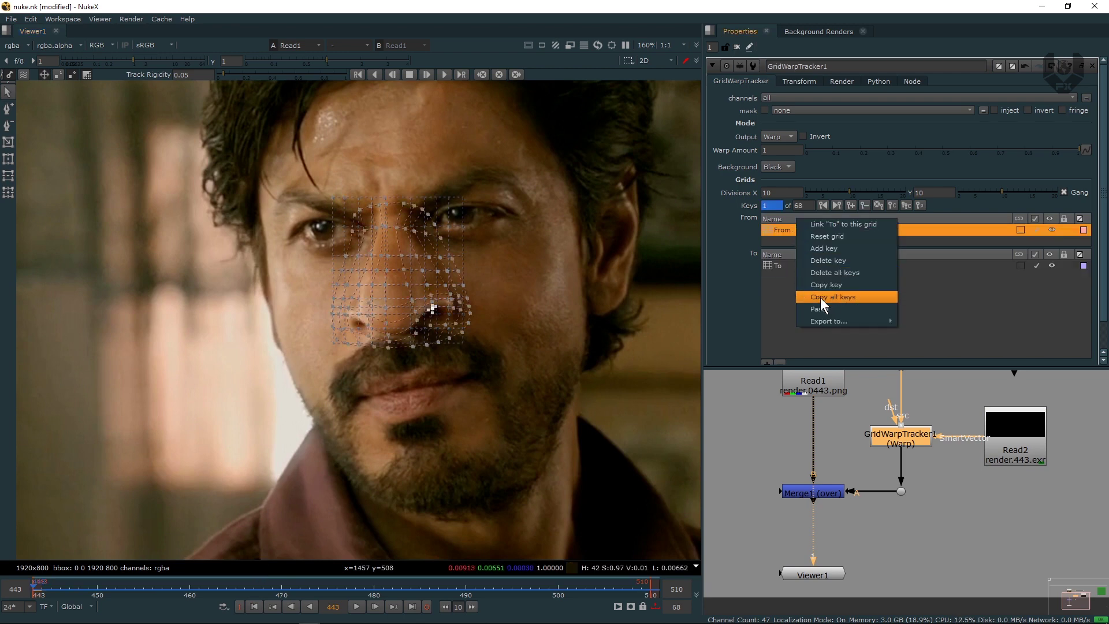
click(864, 297)
click(786, 265)
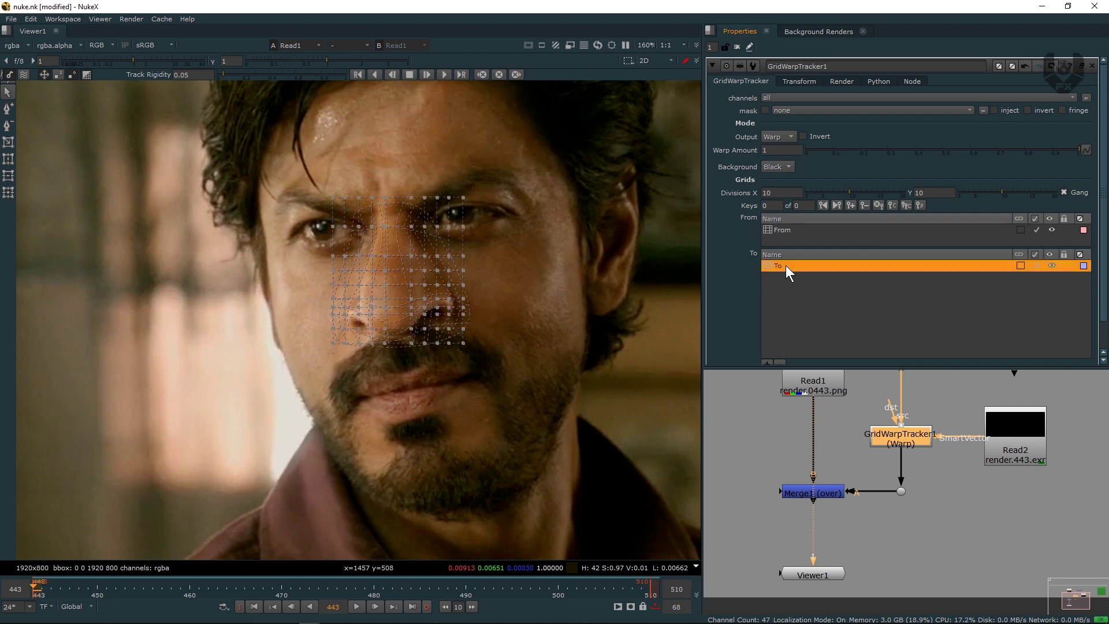
right_click(794, 266)
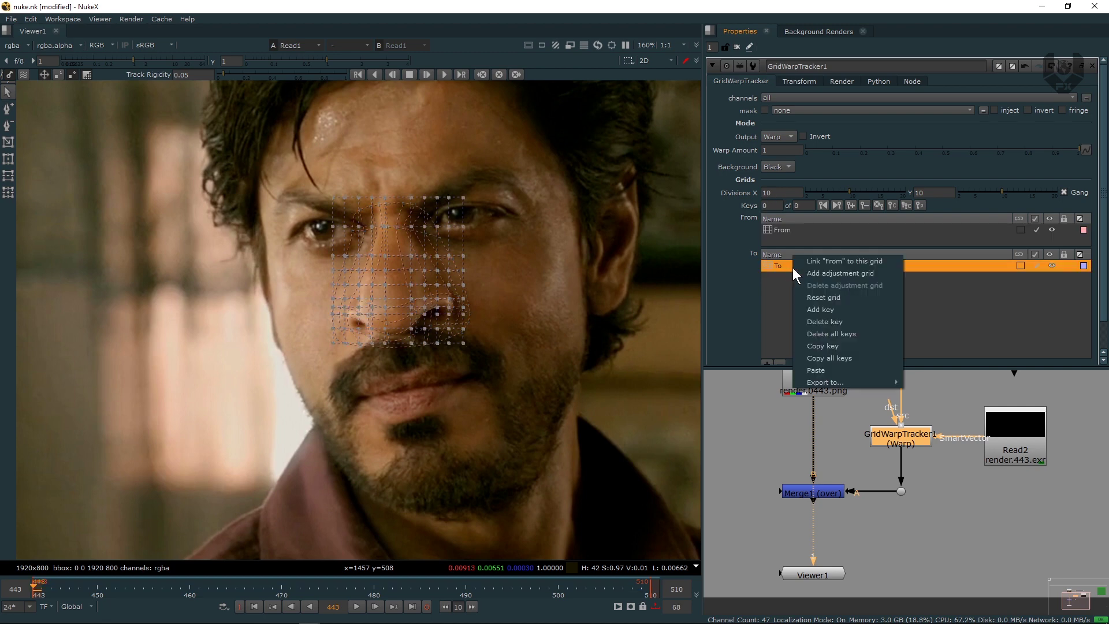
click(842, 369)
scroll(470, 245, up, 1)
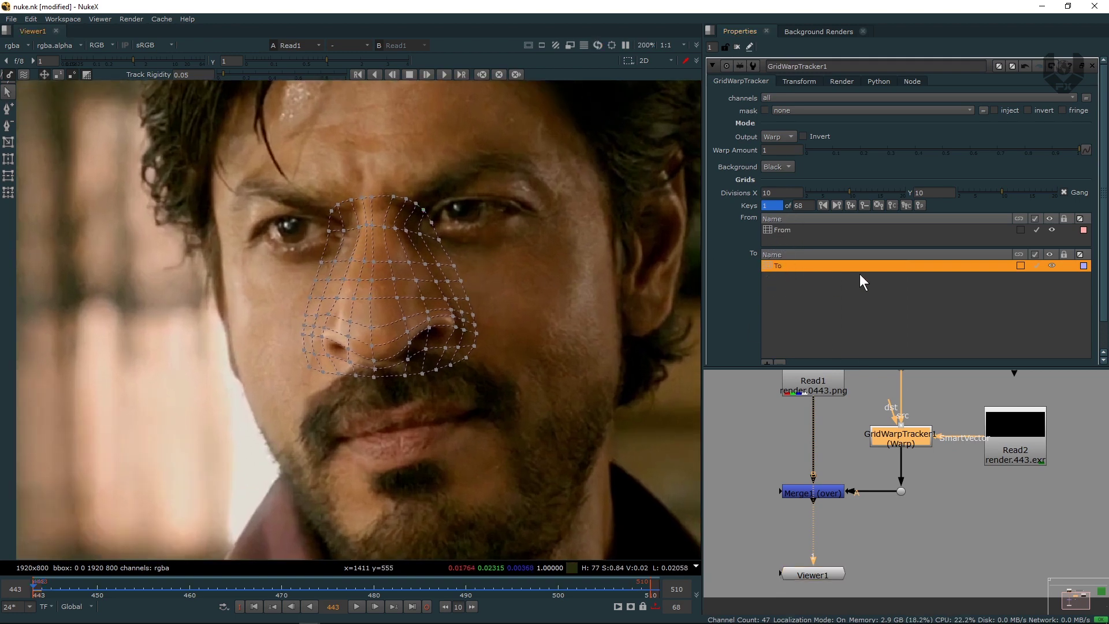
Link the To grid with the From grid and hide the From grid in the viewer
click(1022, 267)
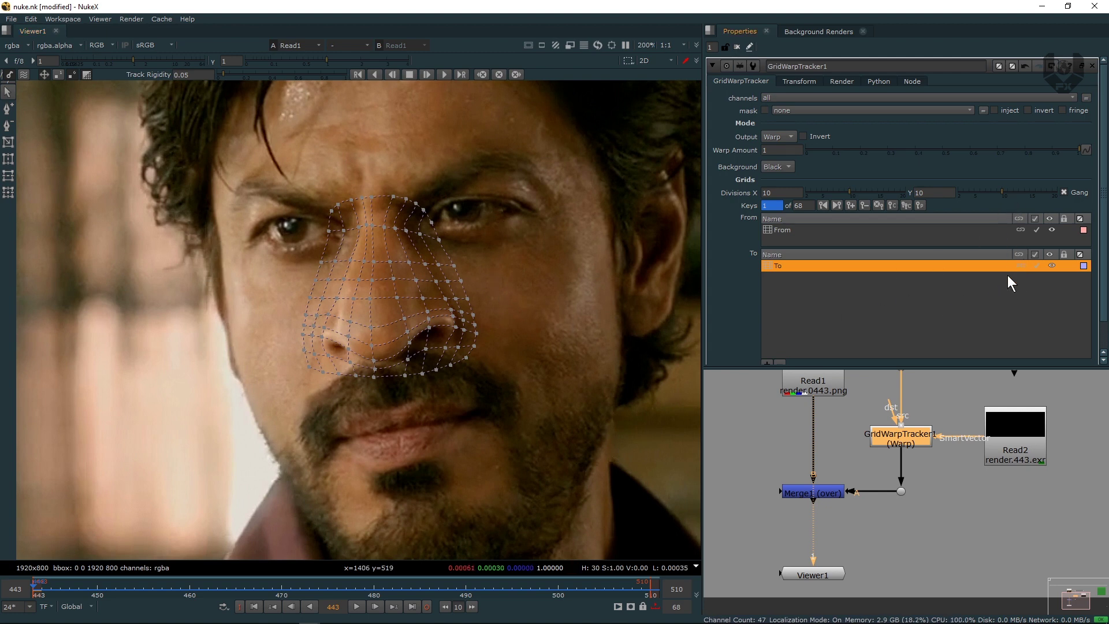
middle_drag(444, 274, 442, 297)
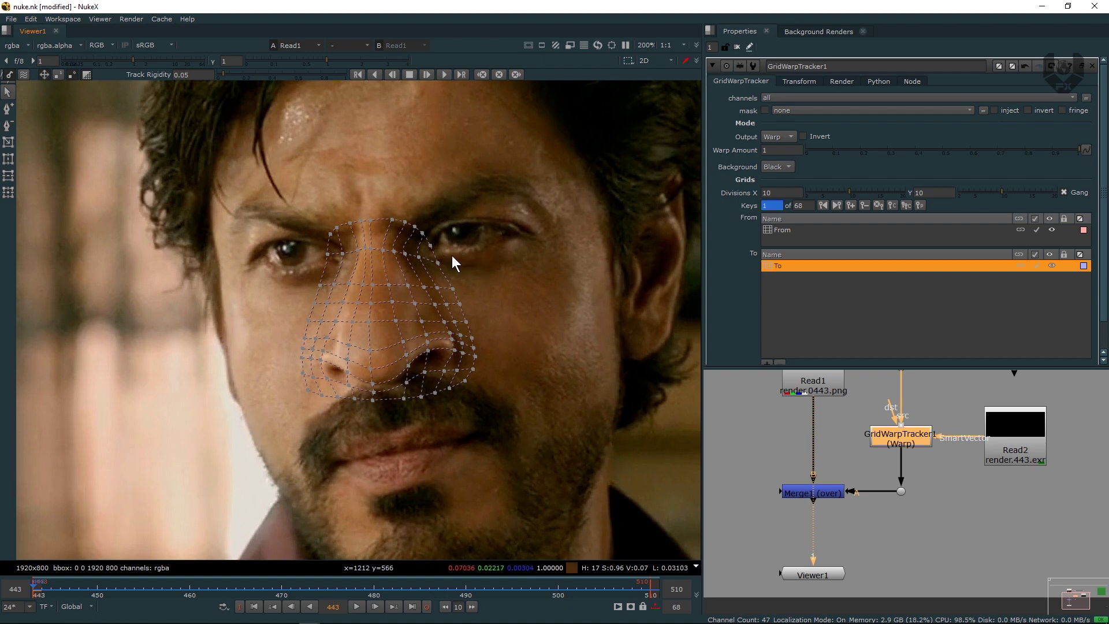
scroll(494, 279, up, 1)
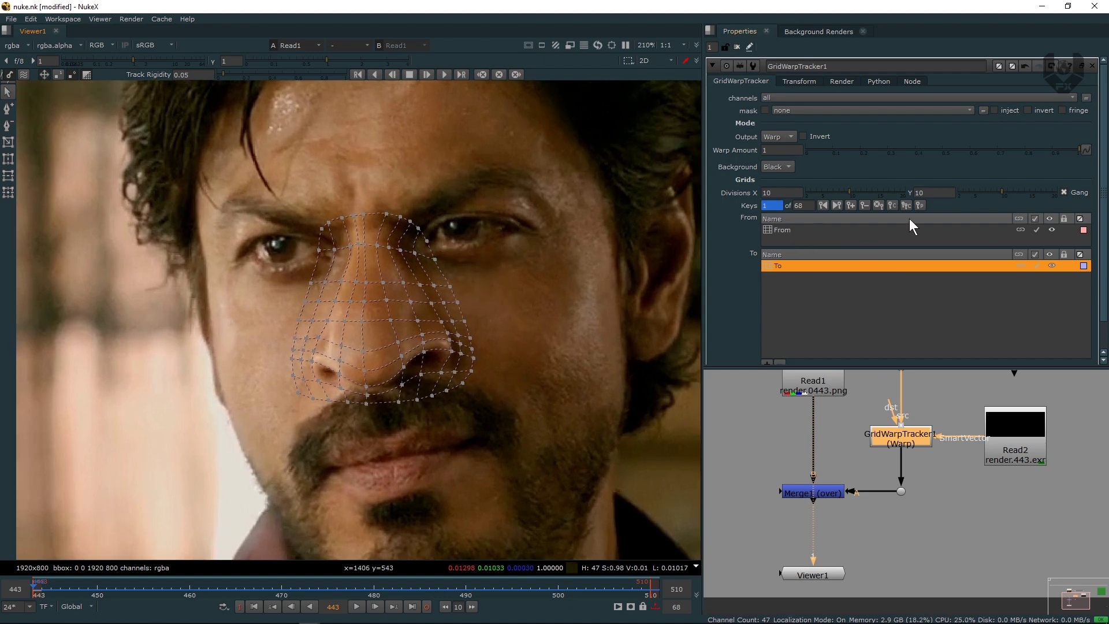
click(1052, 228)
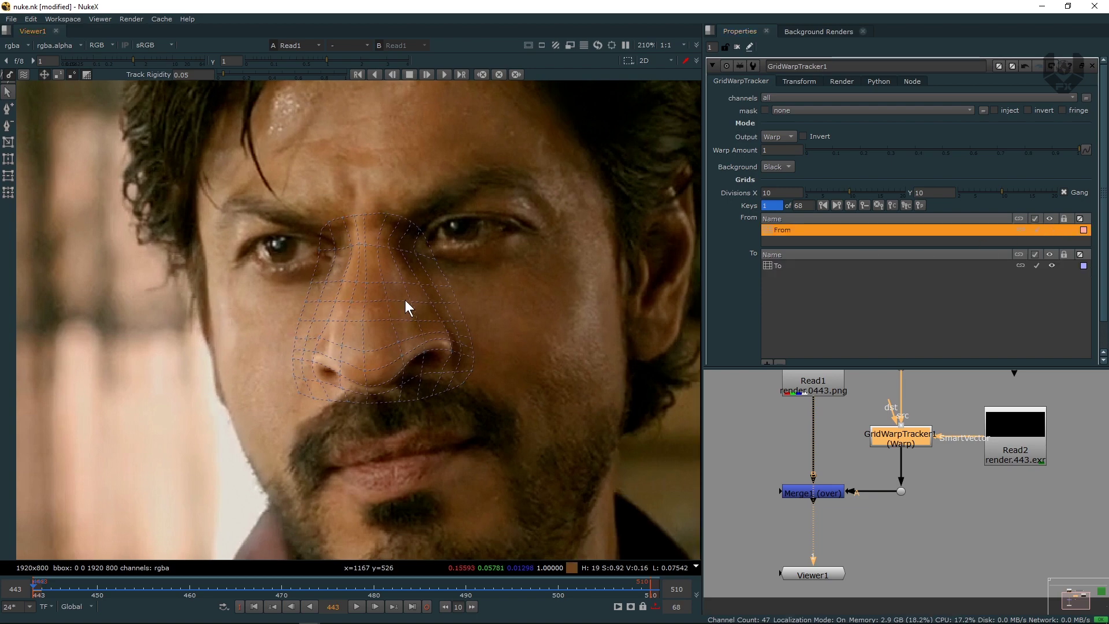
scroll(439, 295, up, 3)
scroll(451, 291, down, 3)
scroll(501, 134, up, 2)
click(500, 134)
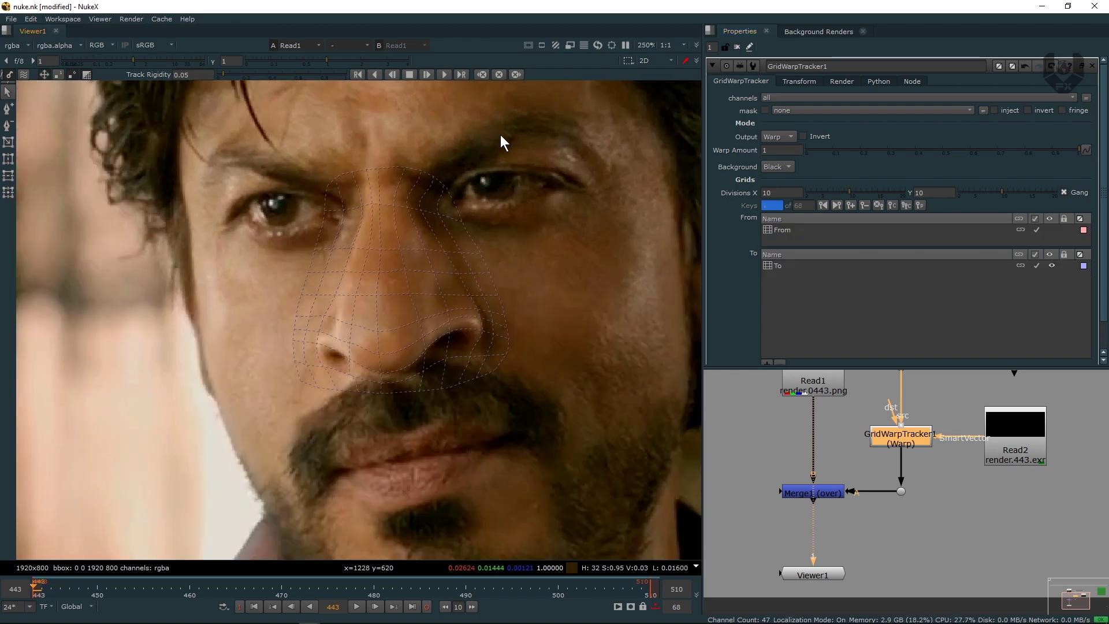
Add an adjustment grid under the To grid
click(784, 266)
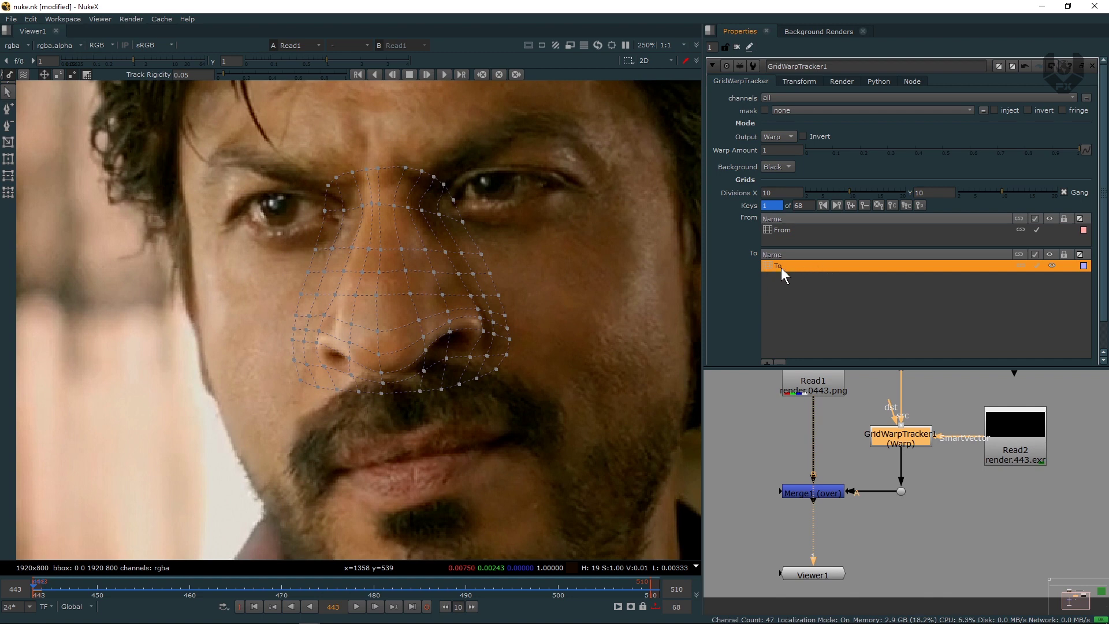
right_click(811, 267)
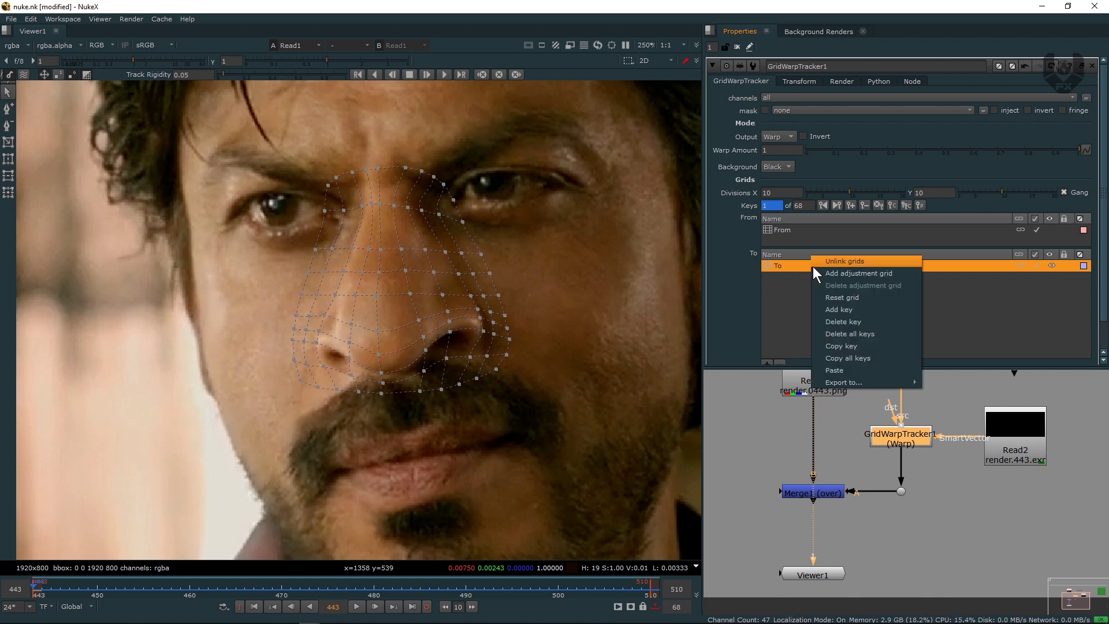
click(867, 274)
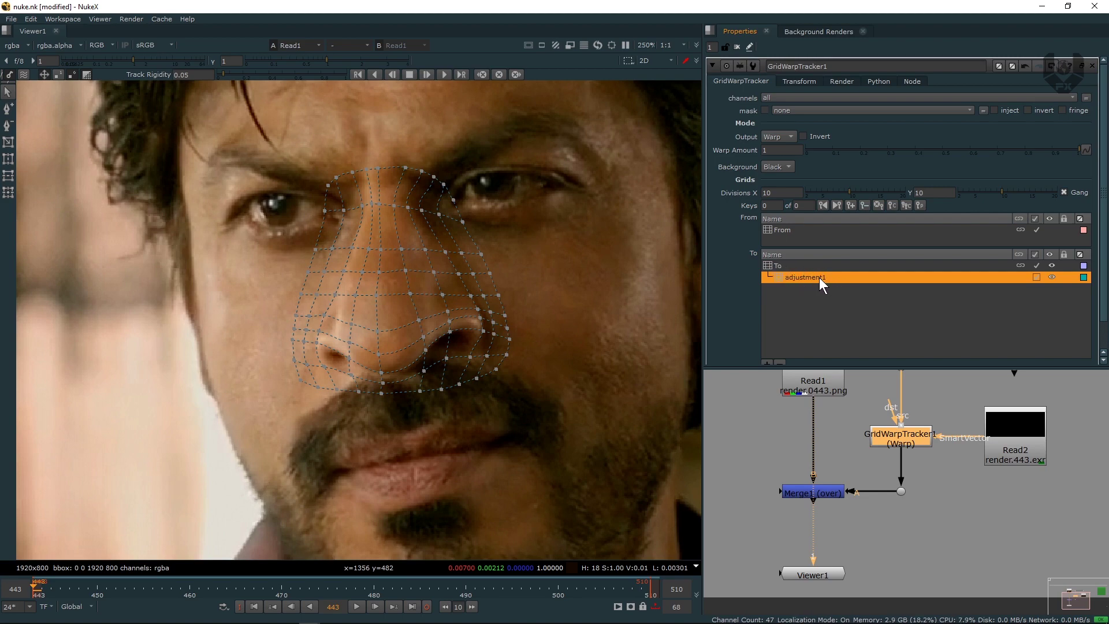
On the adjustment grid at frame 443, move the points along the nose's left edge inward, from the bridge down to the nostril
scroll(393, 266, up, 4)
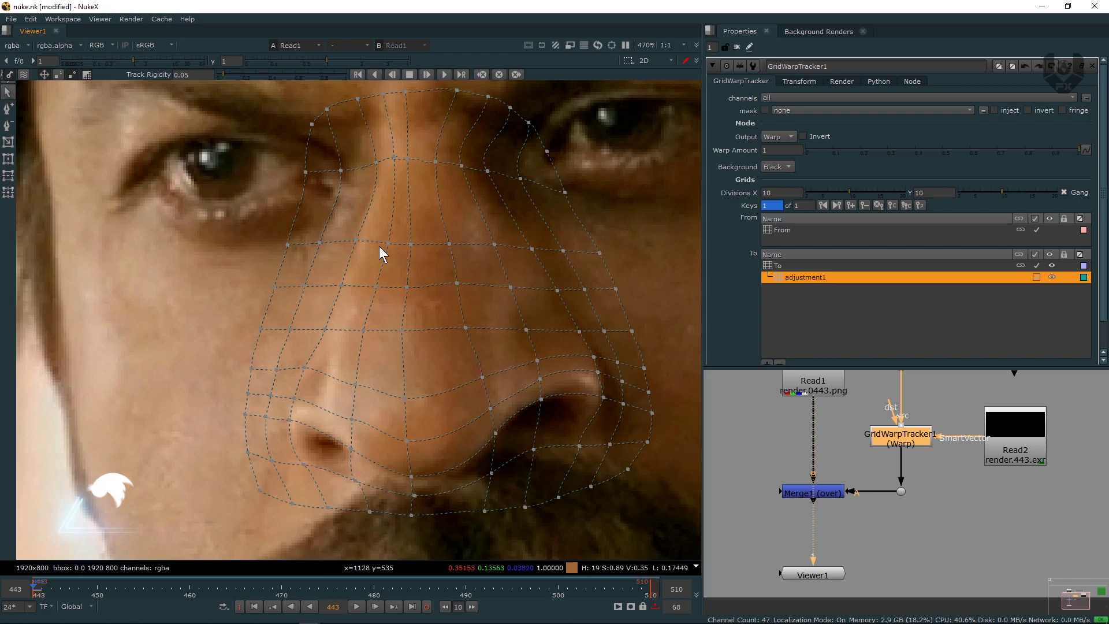
drag(356, 238, 366, 241)
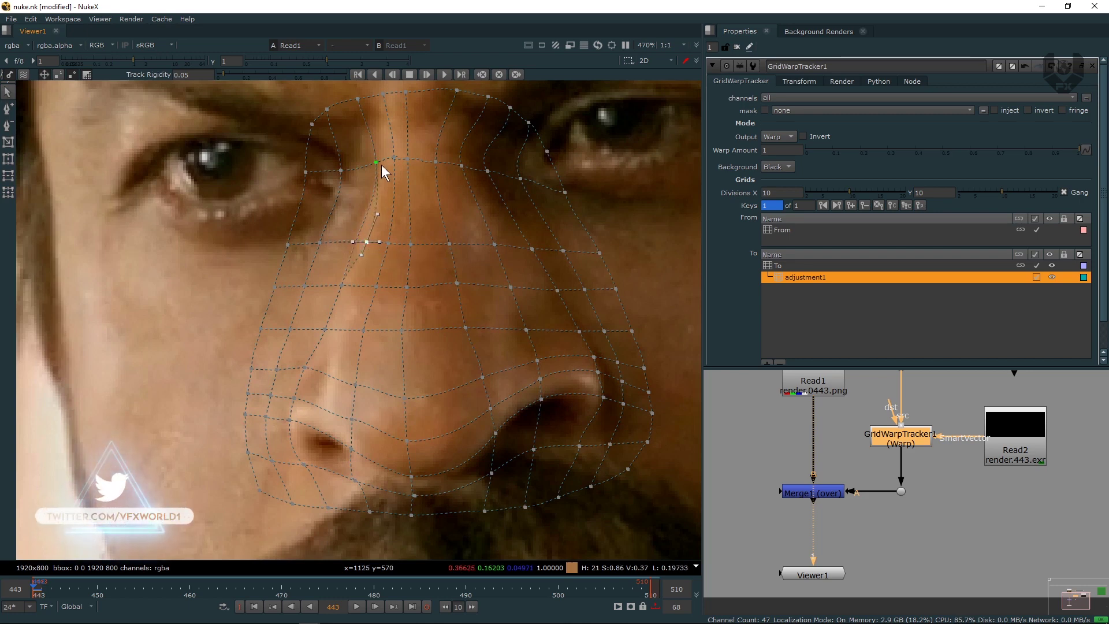
drag(378, 164, 384, 165)
middle_drag(369, 275, 395, 240)
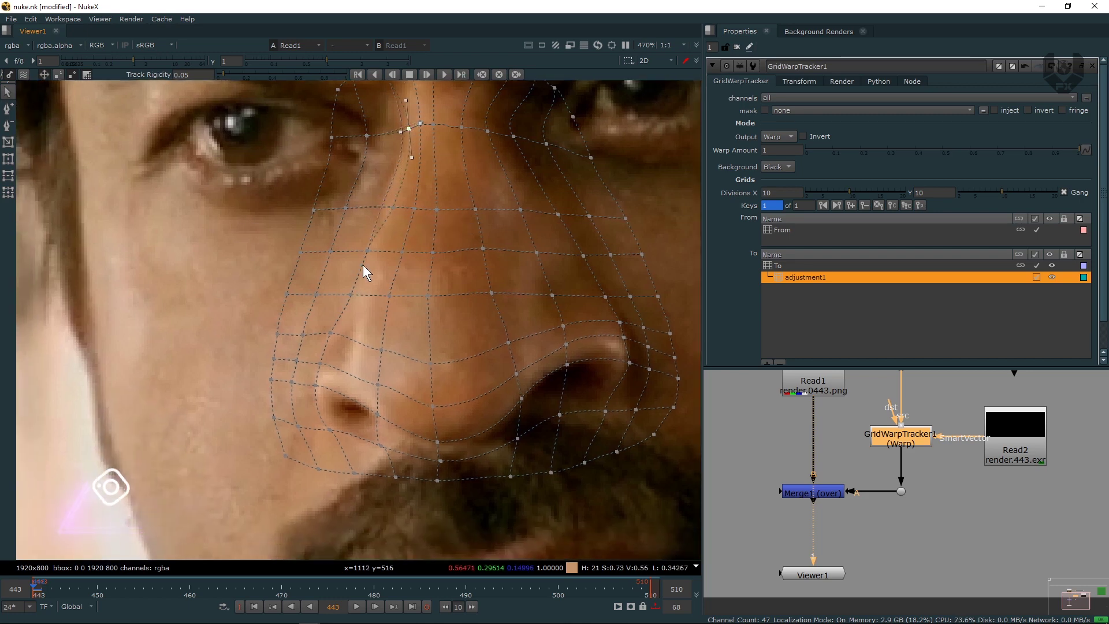
drag(368, 252, 376, 254)
middle_drag(376, 278, 390, 251)
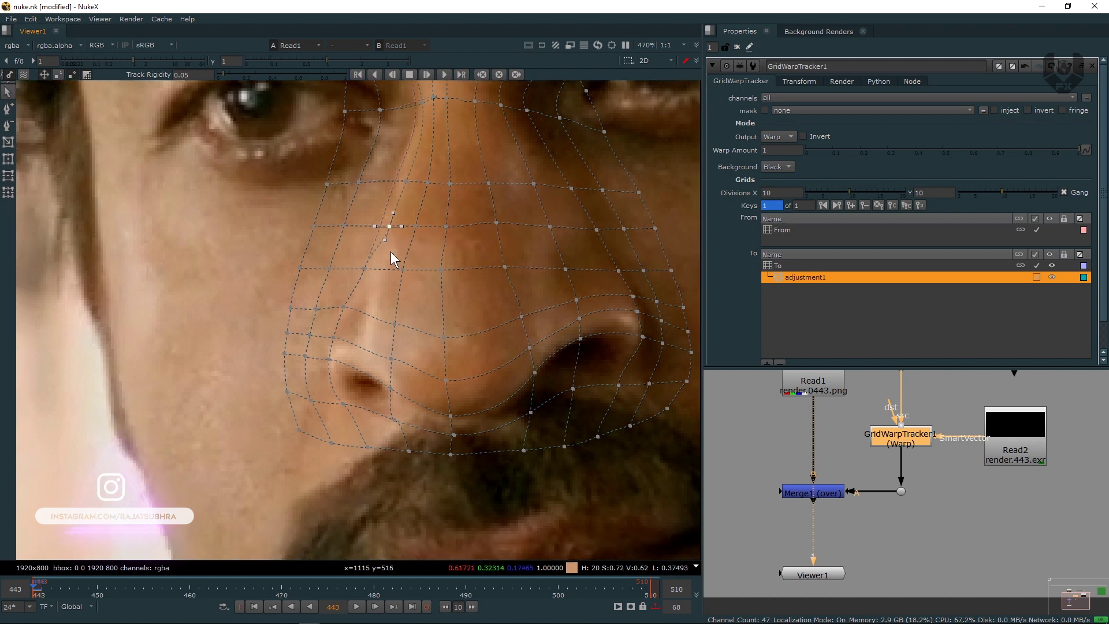
drag(365, 269, 373, 270)
middle_drag(373, 270, 382, 278)
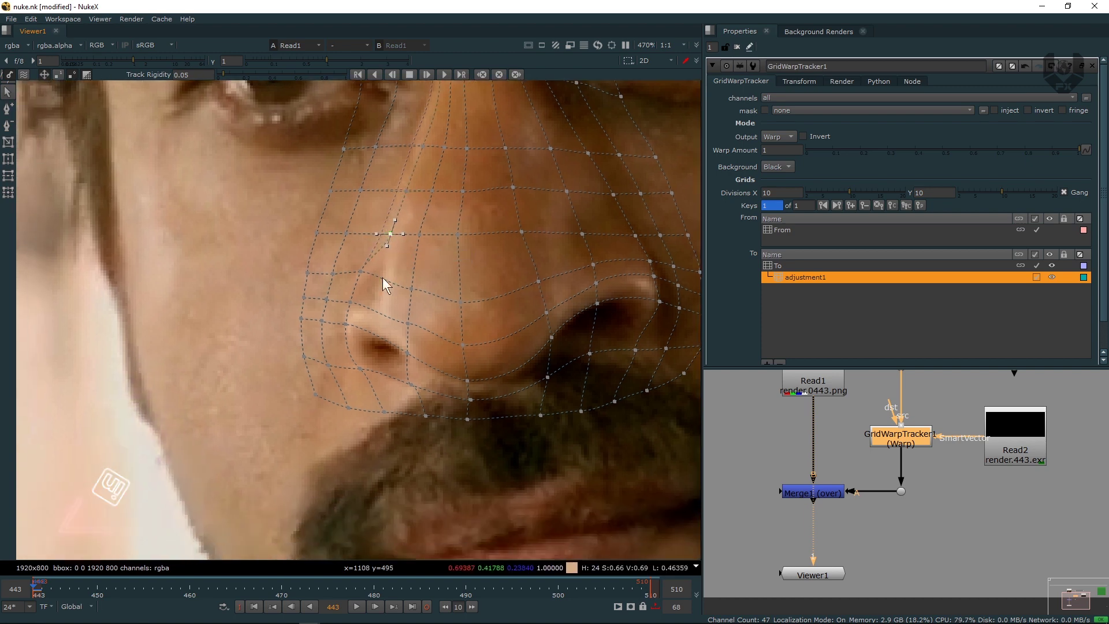
click(353, 303)
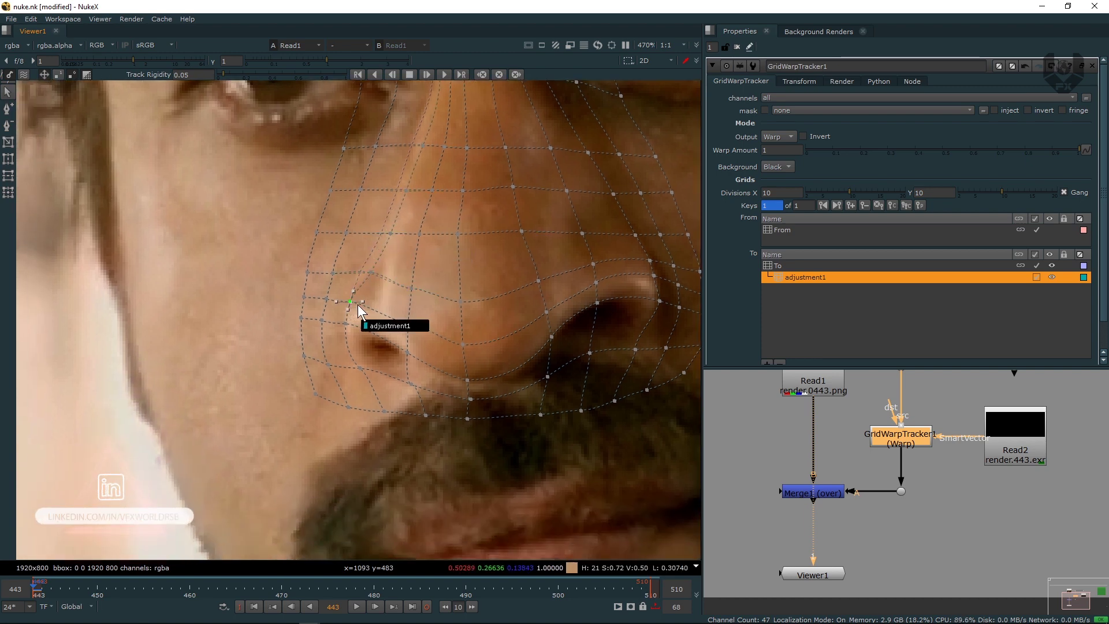
drag(357, 305, 373, 274)
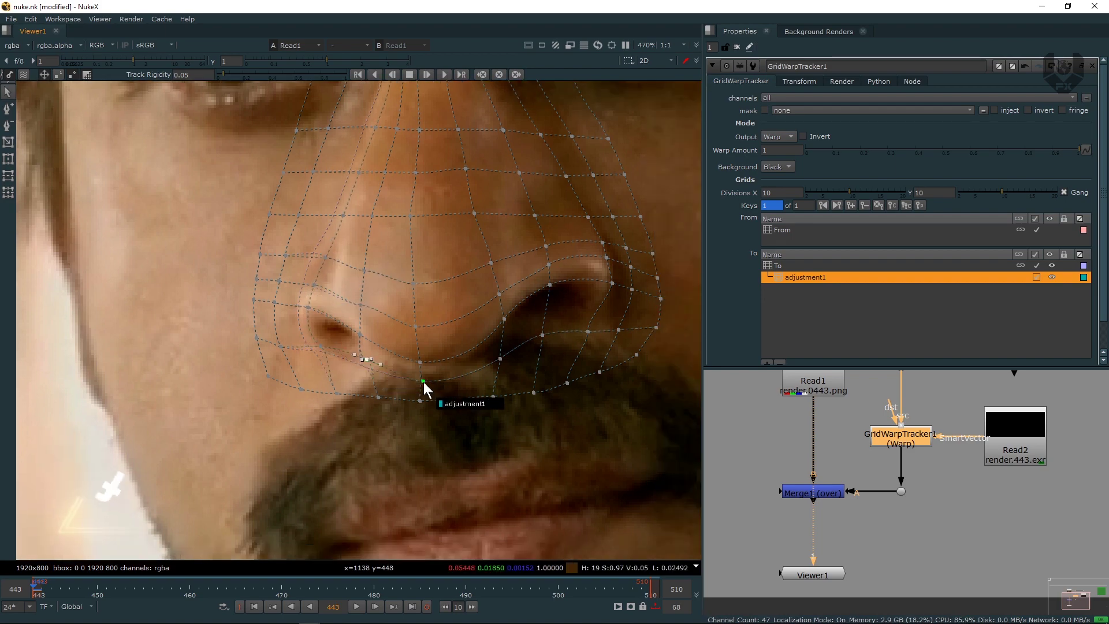
Raise the adjustment grid points beneath the nose and pull those along its right nostril and bridge inward to slim it
drag(423, 382, 422, 373)
drag(505, 318, 500, 310)
middle_drag(548, 277, 503, 331)
drag(569, 337, 544, 296)
middle_drag(531, 270, 534, 327)
drag(502, 245, 488, 241)
scroll(354, 392, down, 2)
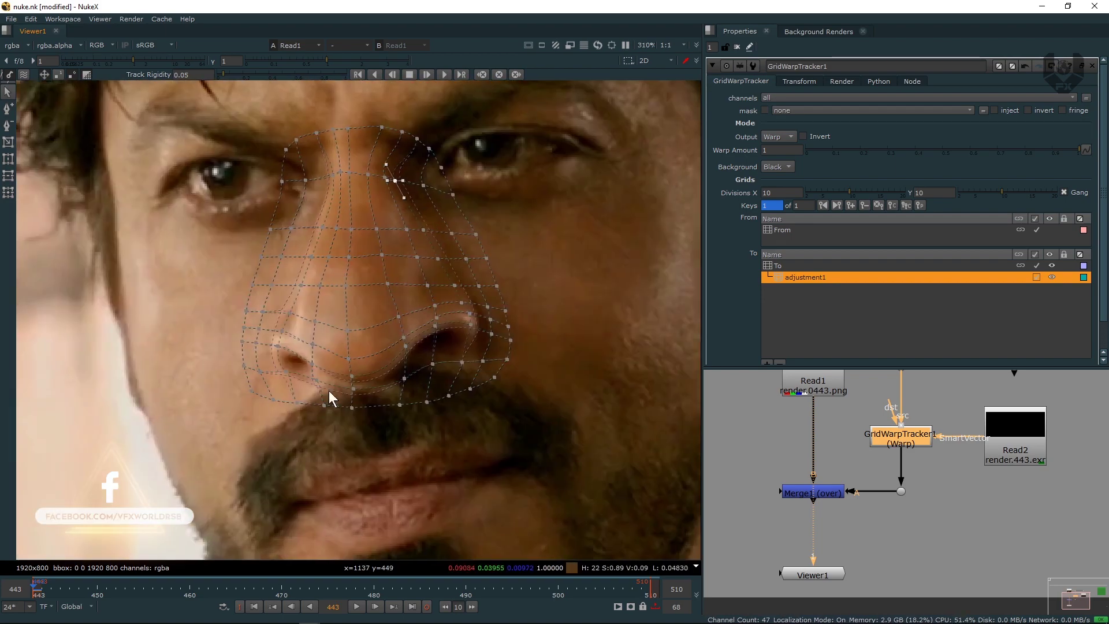
scroll(241, 394, up, 4)
scroll(356, 391, down, 2)
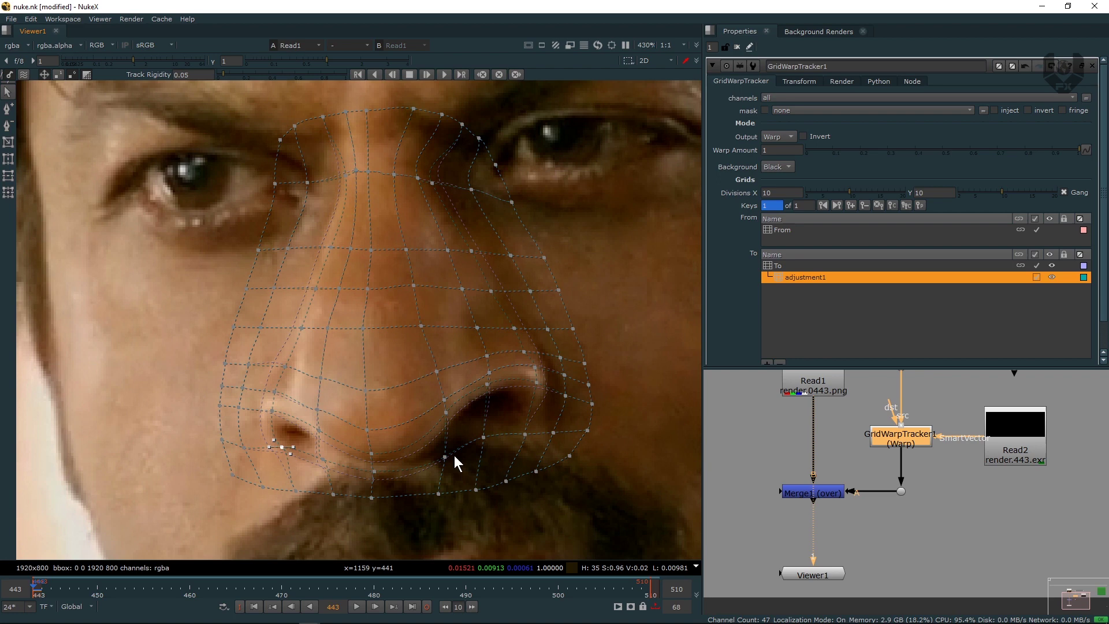
Turn off the viewer overlay and view the output of the Merge1 node
click(815, 459)
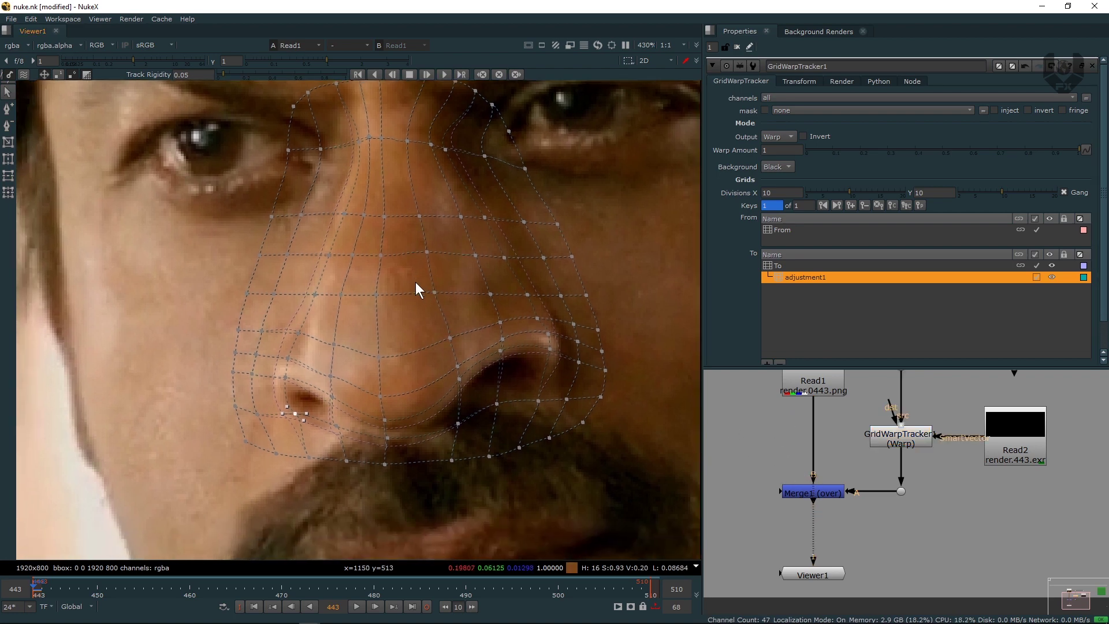
key(o)
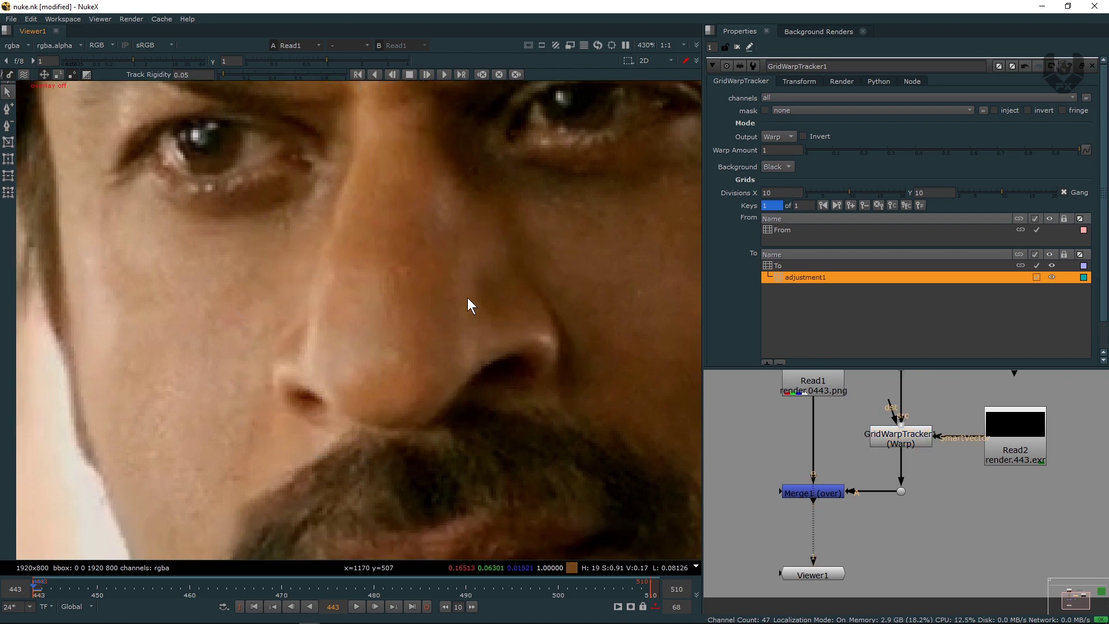
scroll(462, 296, down, 3)
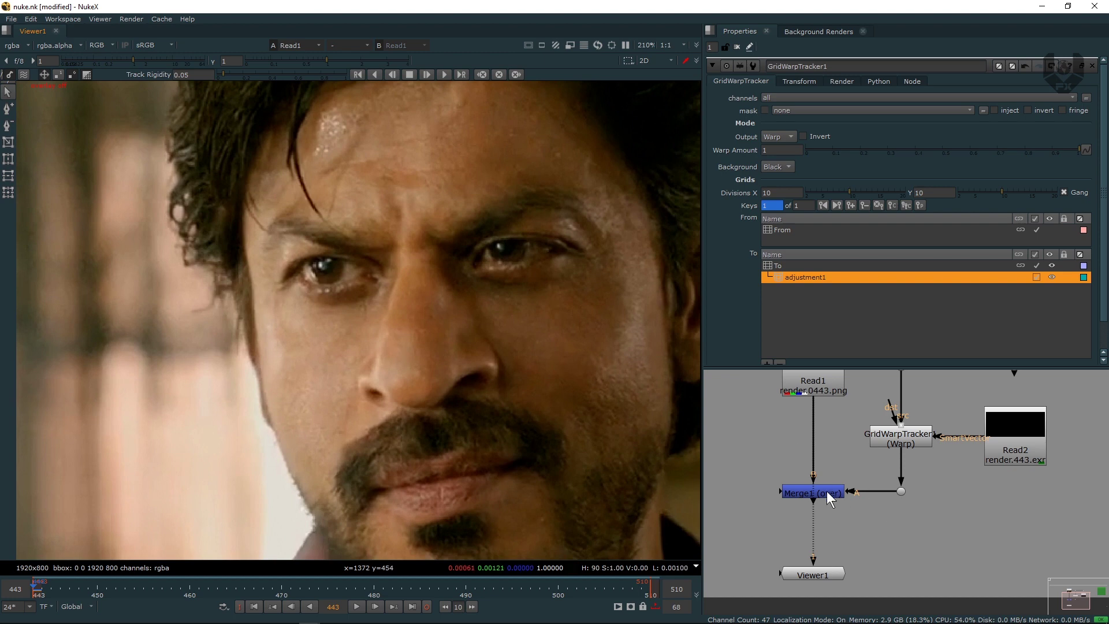
click(829, 493)
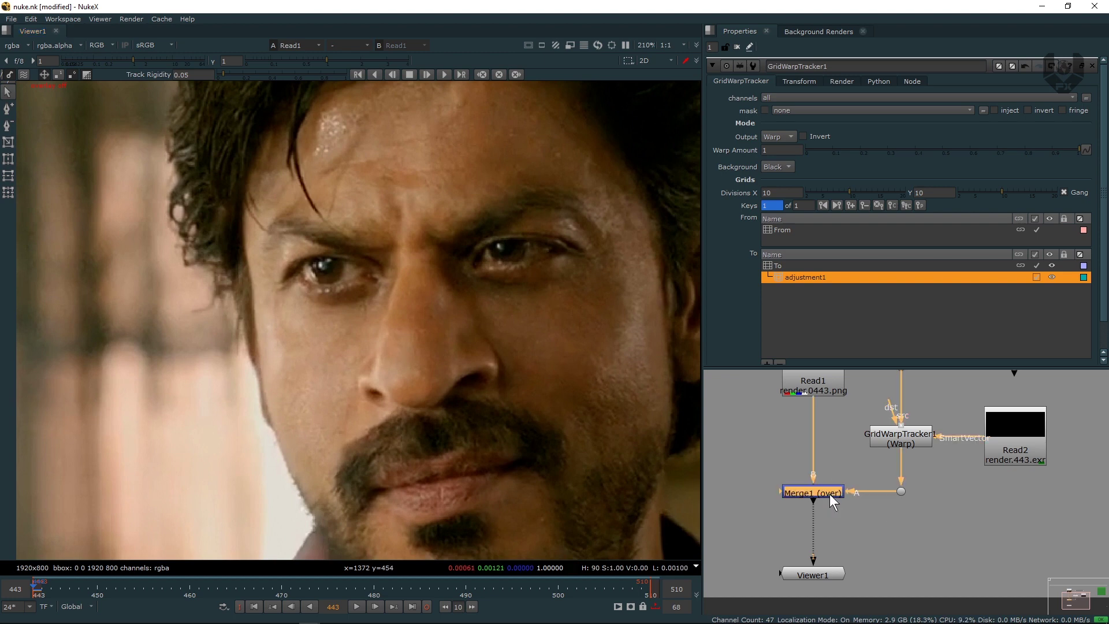
key(1)
scroll(543, 464, down, 3)
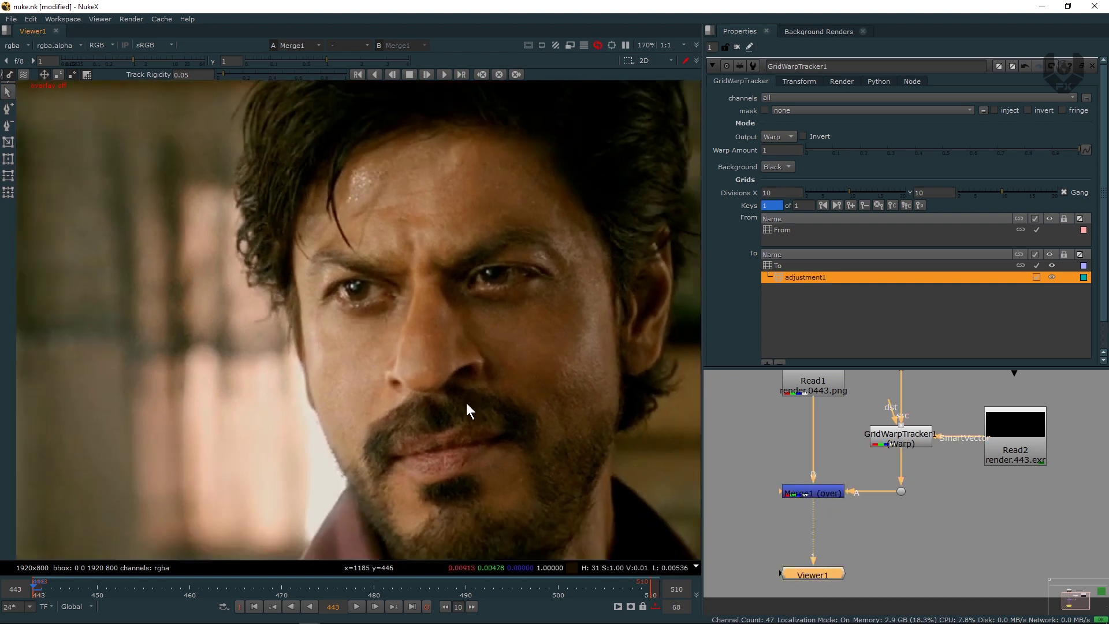
Toggle the viewer between the original Read1 footage and Merge1 to compare the nose at frame 443
click(813, 388)
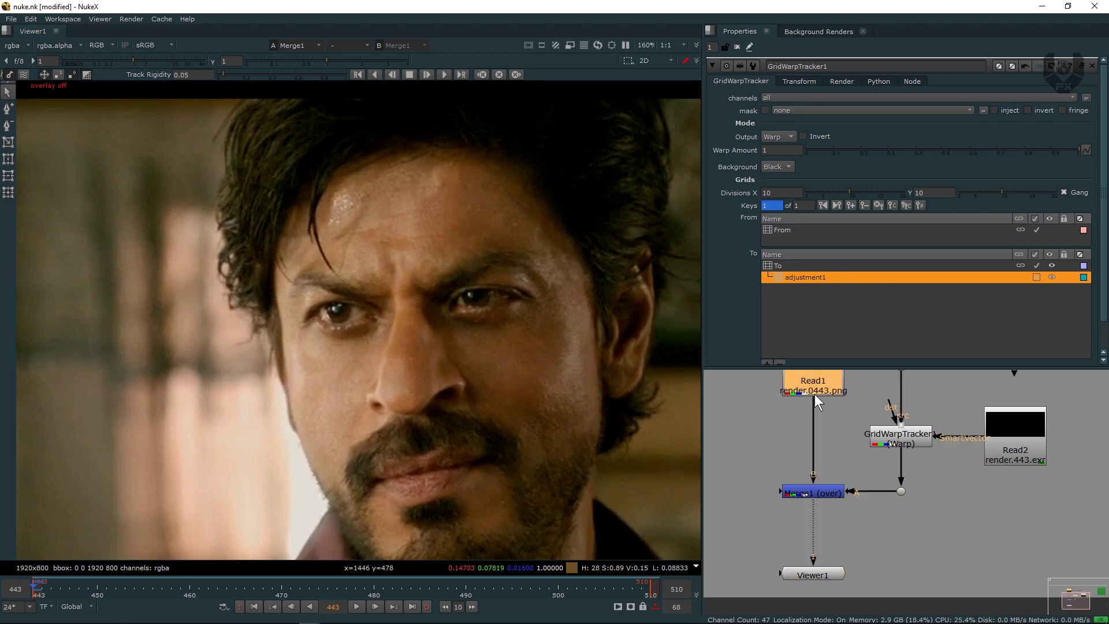
key(1)
key(1)
key(2)
key(1)
key(2)
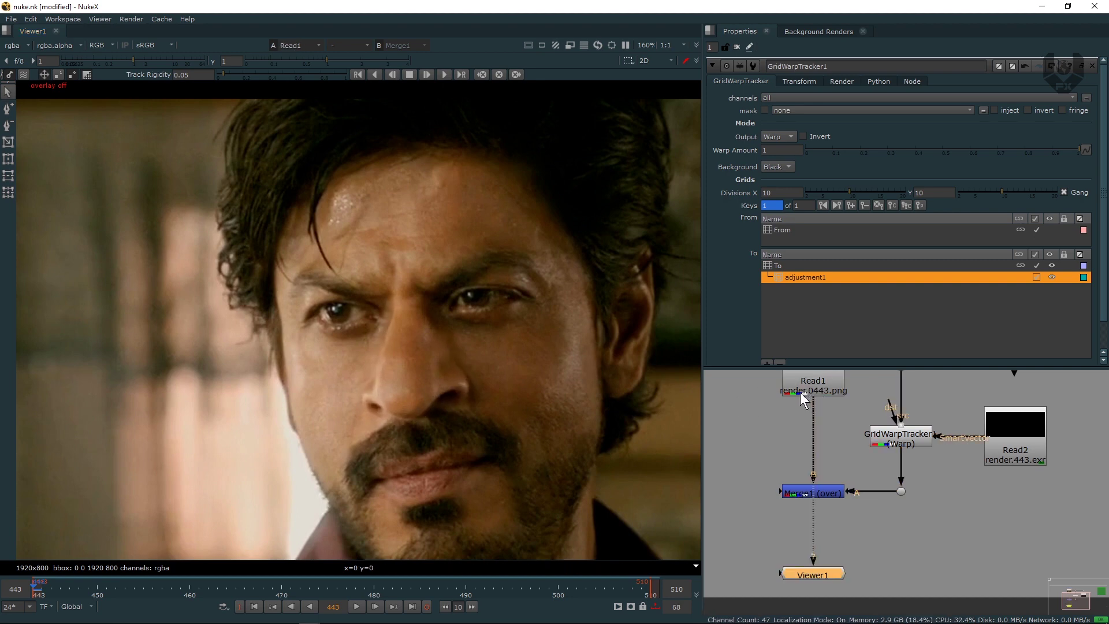
key(1)
Play the shot to check that the warped nose follows the face across the frames
click(357, 604)
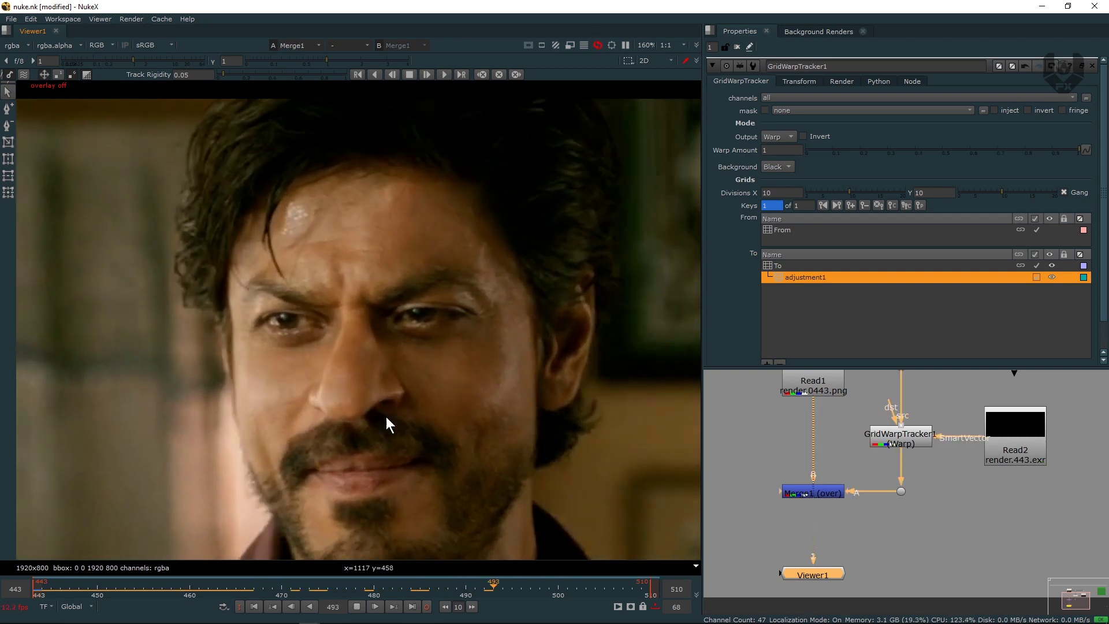
click(358, 604)
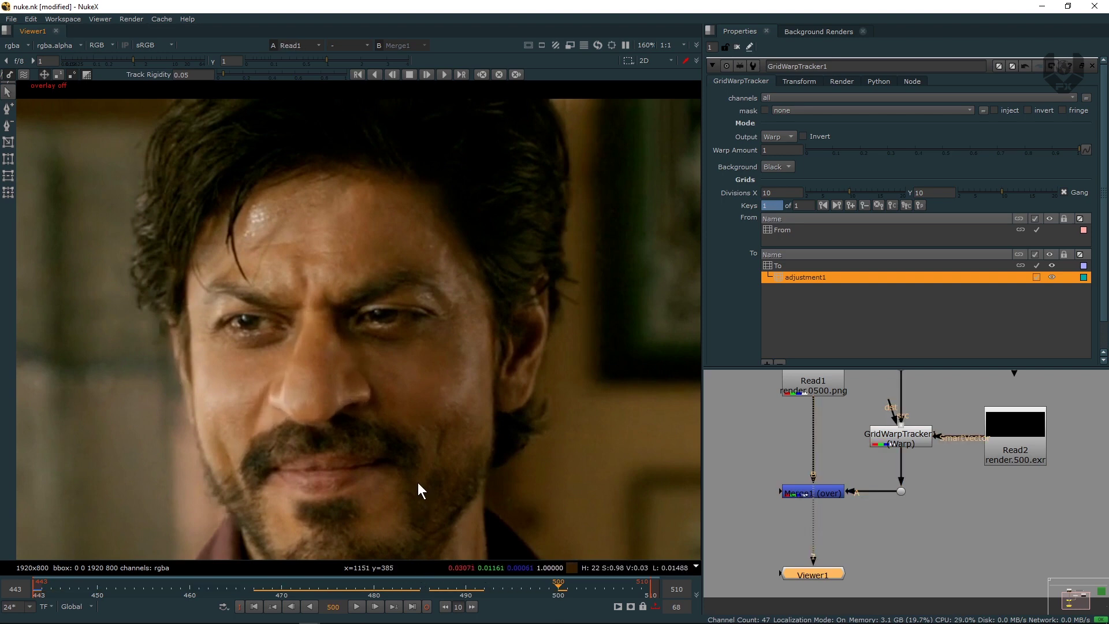
click(356, 606)
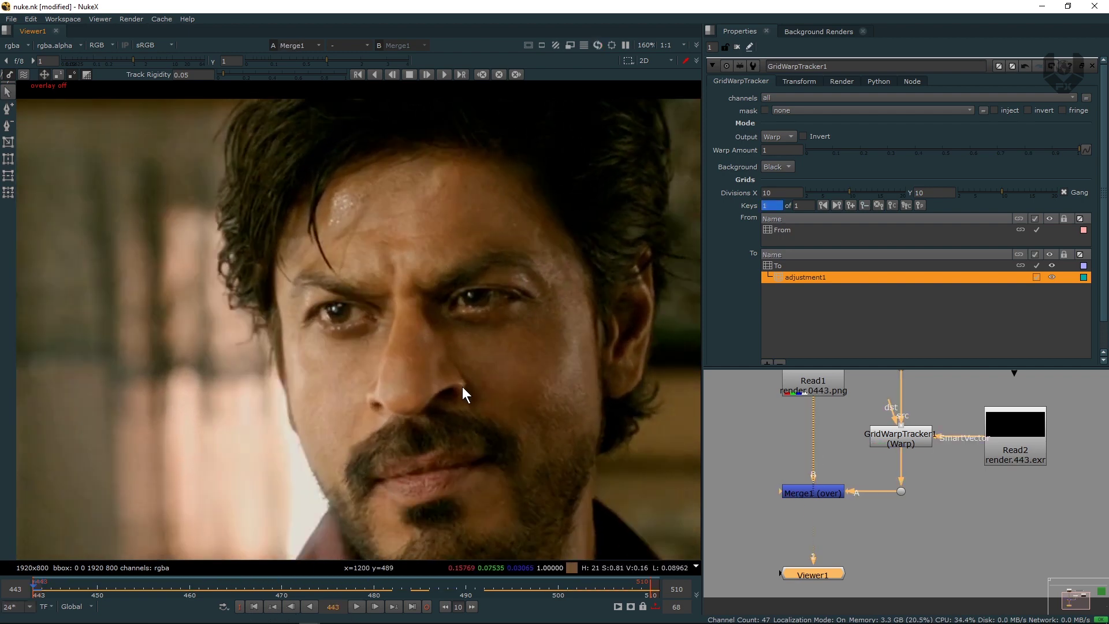
Compare the original and warped nose in close-up at frame 443, then select the GridWarpTracker1 node
key(1)
scroll(390, 341, up, 2)
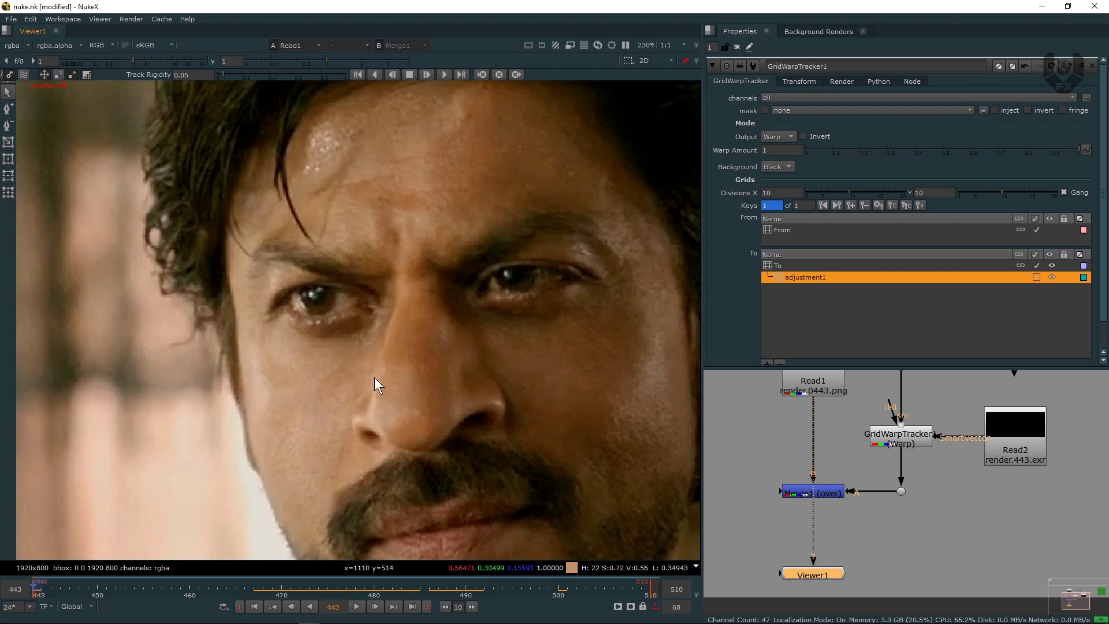
key(2)
scroll(401, 404, up, 1)
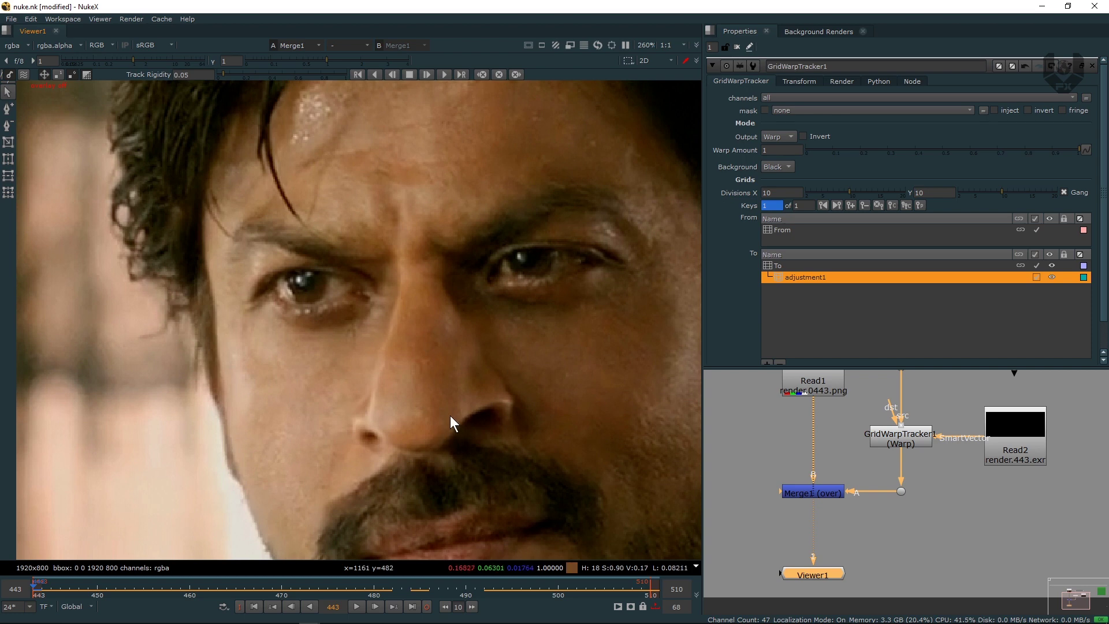
click(904, 437)
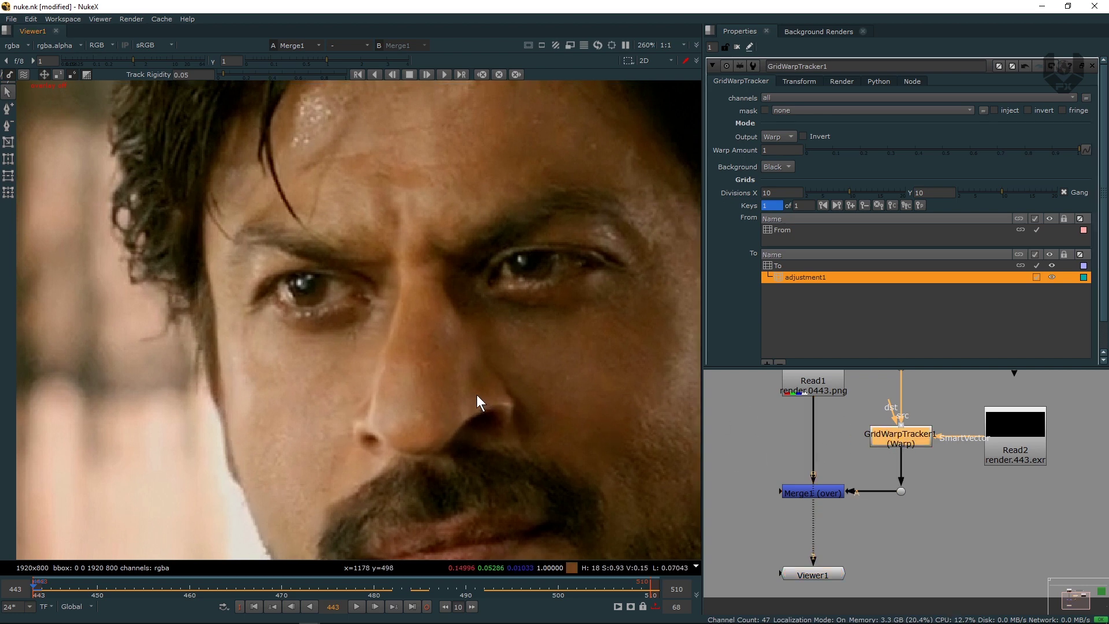
Turn on the viewer overlay and nudge an adjustment1 grid point beside the nose bridge slightly inward at frame 443
key(o)
scroll(408, 334, up, 5)
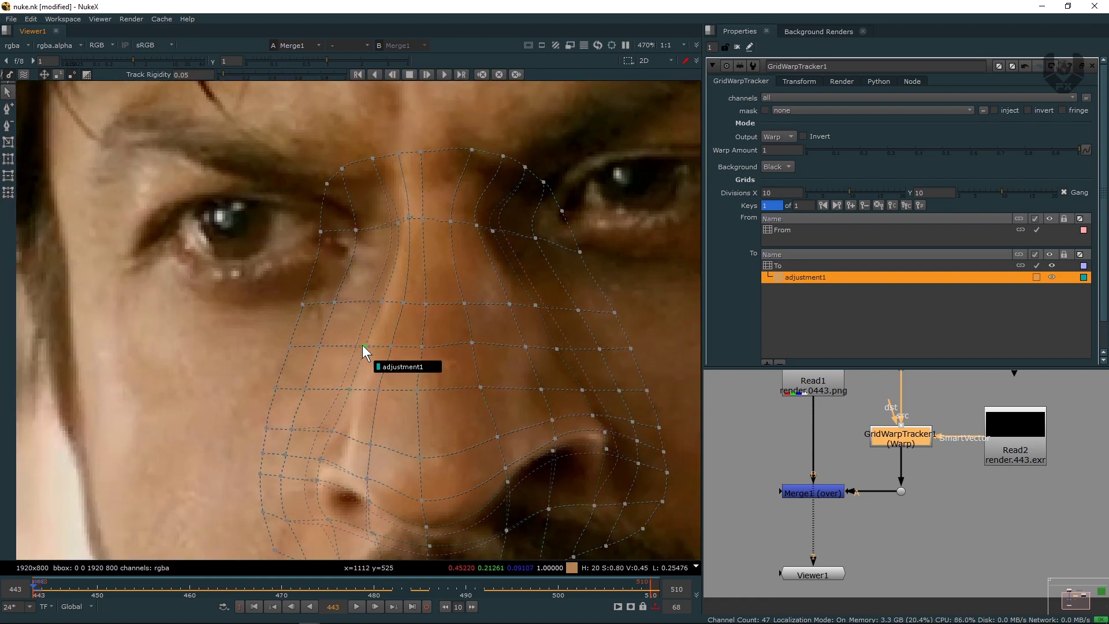
drag(382, 302, 387, 301)
Connect the viewer to Read1 and examine the warp grid over the original nose
drag(813, 512, 813, 386)
click(584, 404)
click(523, 299)
scroll(470, 322, down, 3)
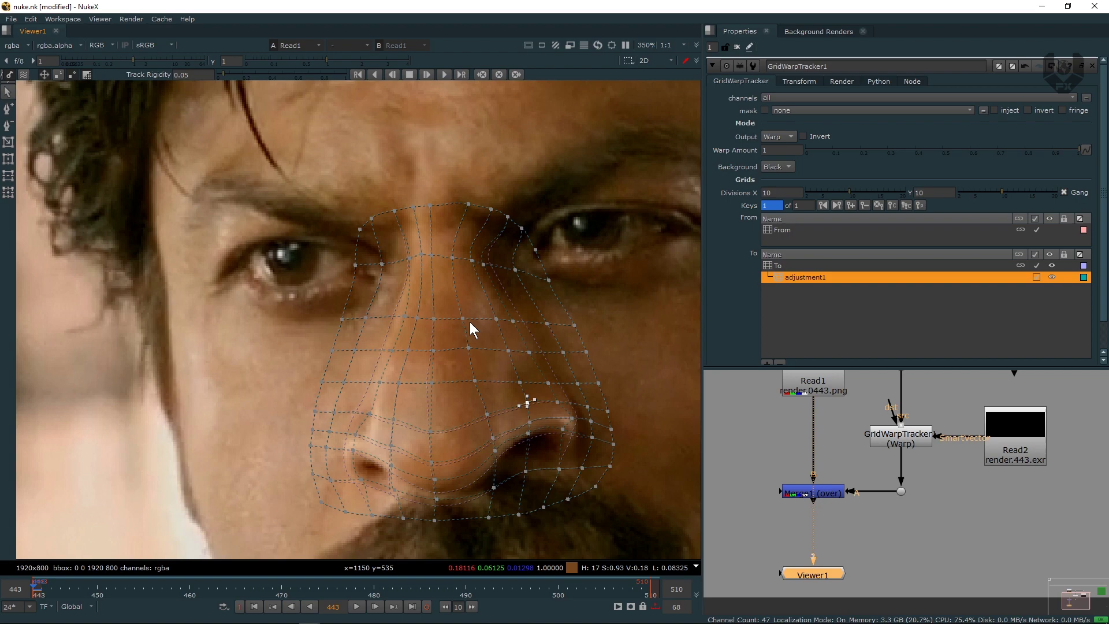
Select GridWarpTracker1 and switch between its To and adjustment1 grids, leaving the To grid selected
click(900, 441)
scroll(462, 374, down, 3)
click(778, 266)
click(805, 277)
scroll(333, 332, up, 3)
click(777, 265)
Turn off the viewer overlay and play the Merge1 result, stopping at frame 478
scroll(476, 419, down, 5)
key(o)
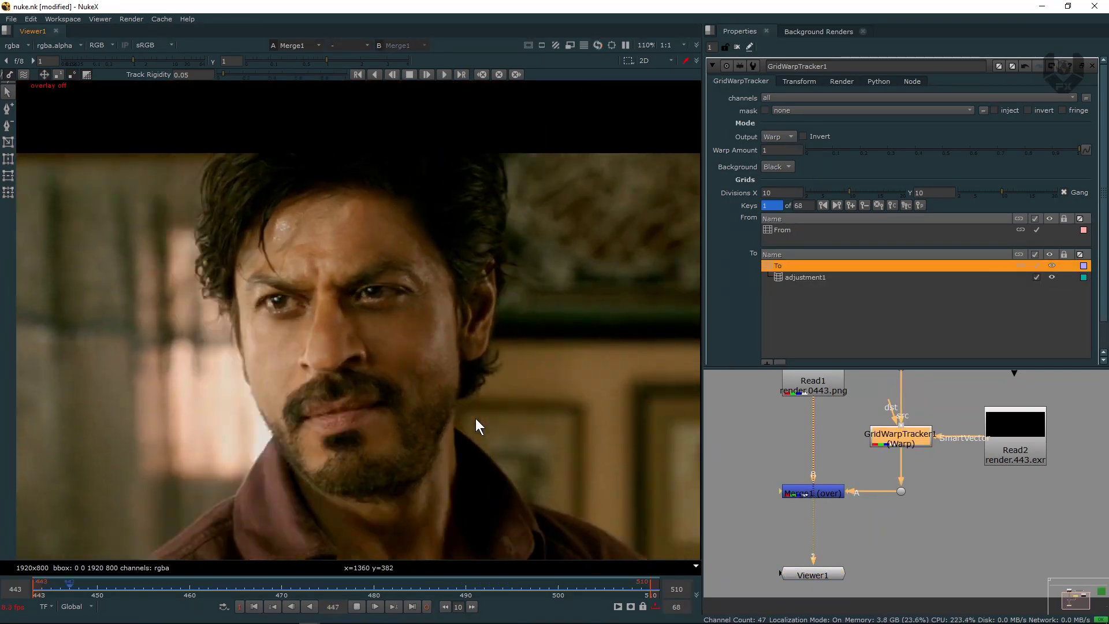
key(k)
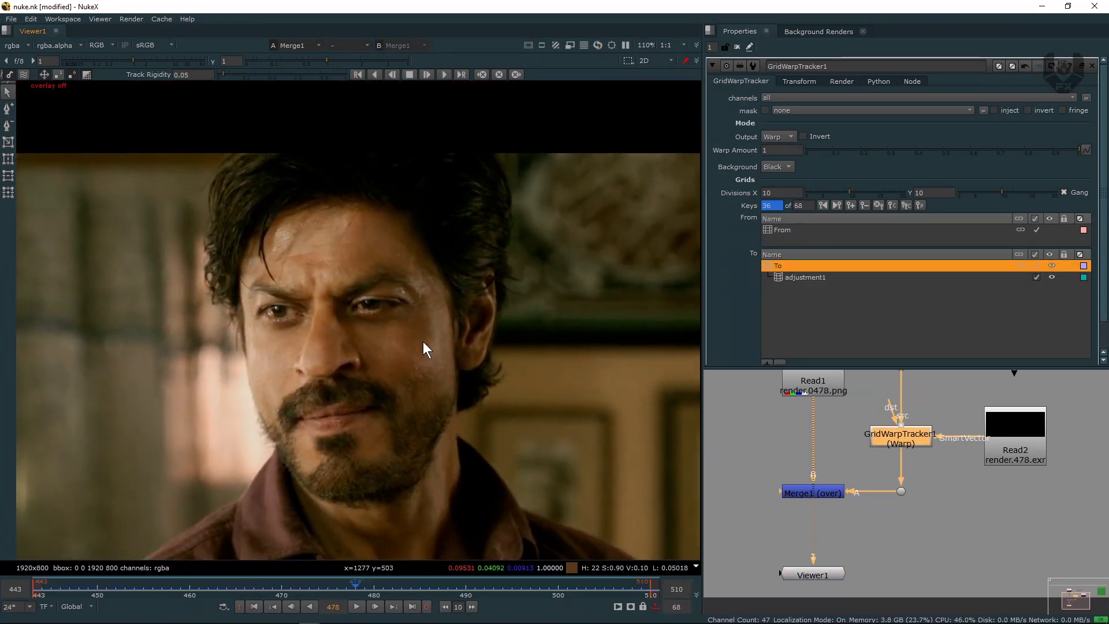
Compare the Merge1 result with the original Read1 footage at frame 478 and during playback
key(2)
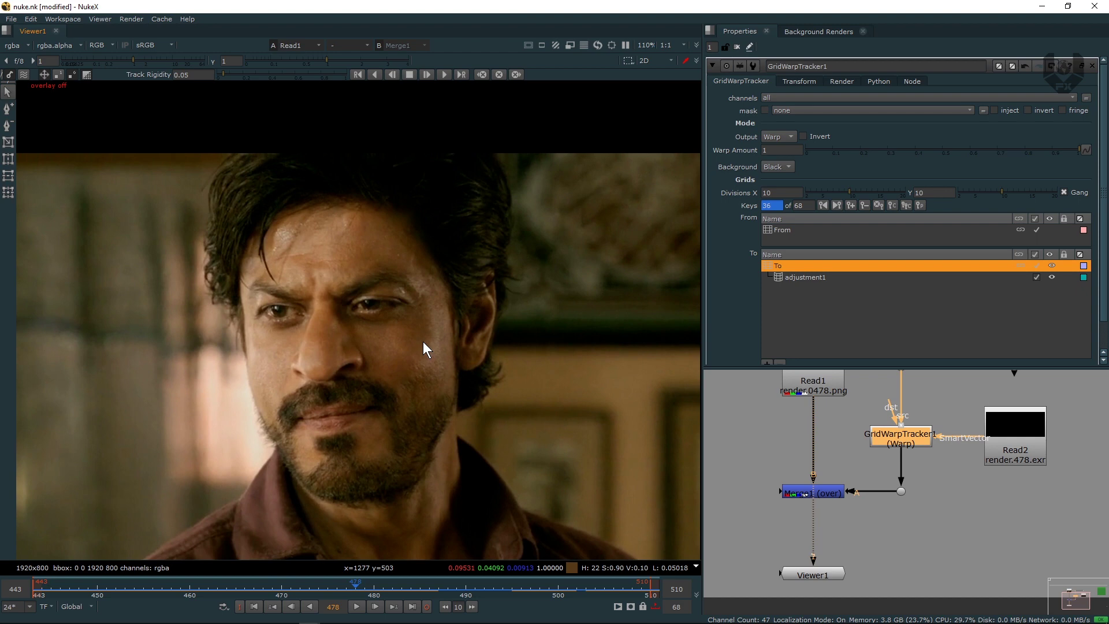
key(1)
key(2)
key(1)
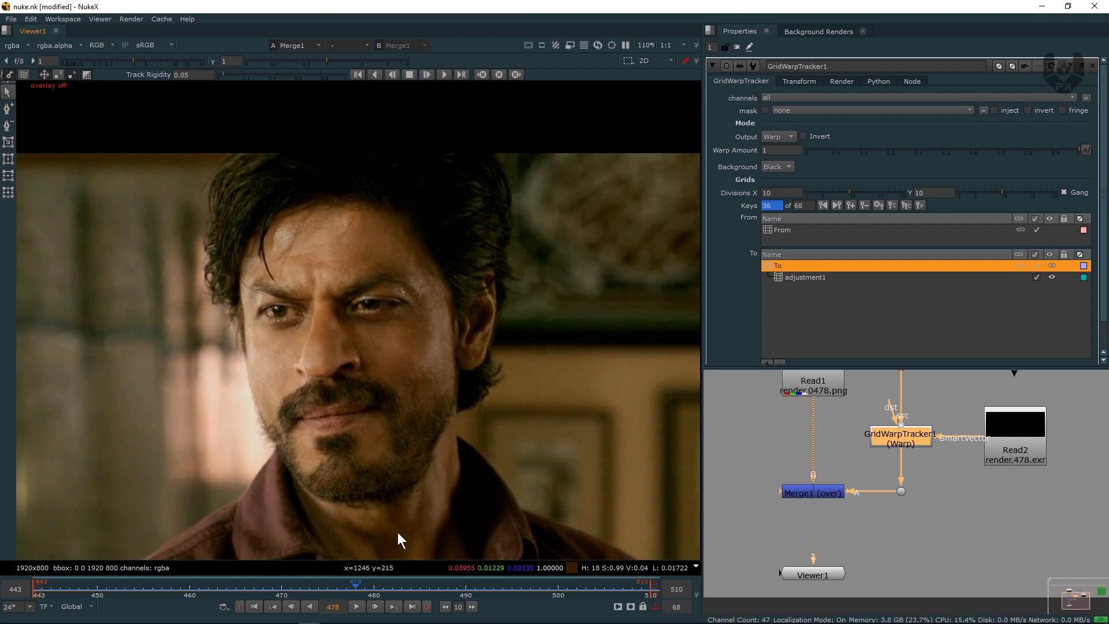
click(359, 608)
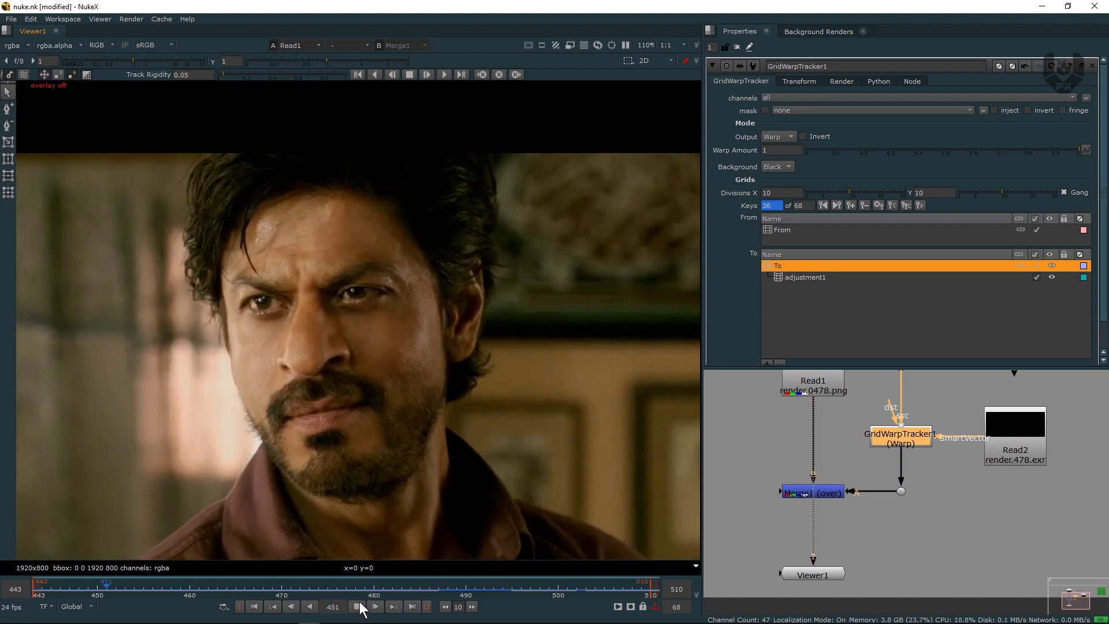
key(1)
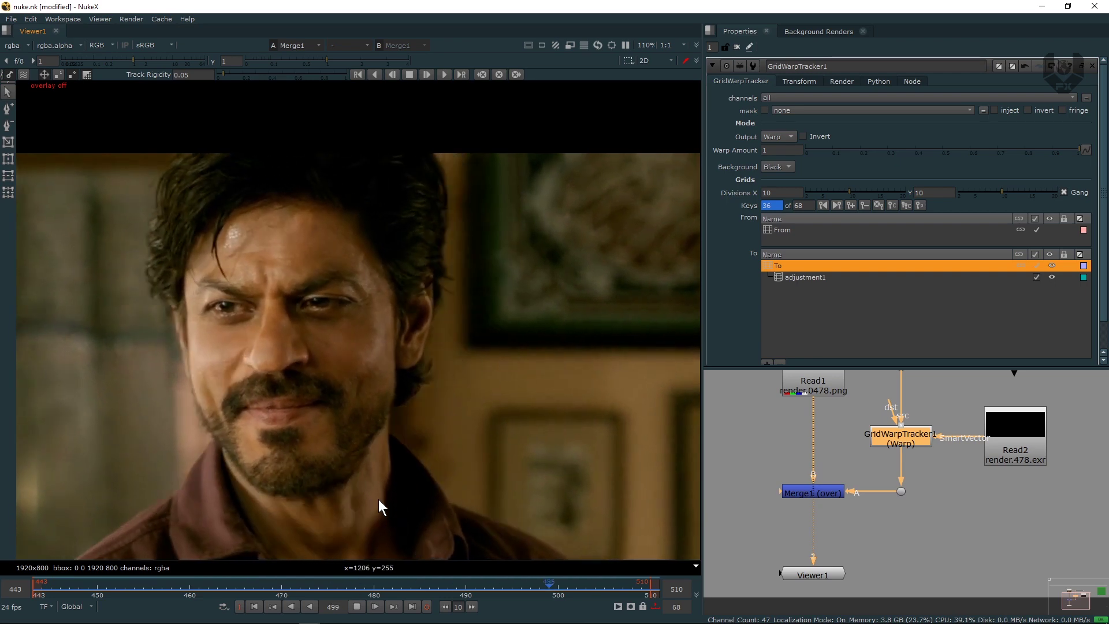